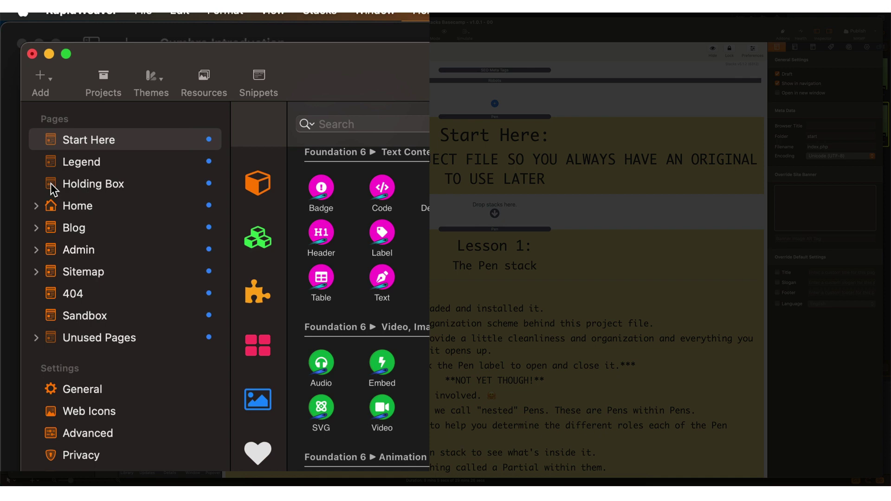
Step: Move Start Here, Legend and Holding Box into Unused Pages and collapse that folder
shift+click(53, 189)
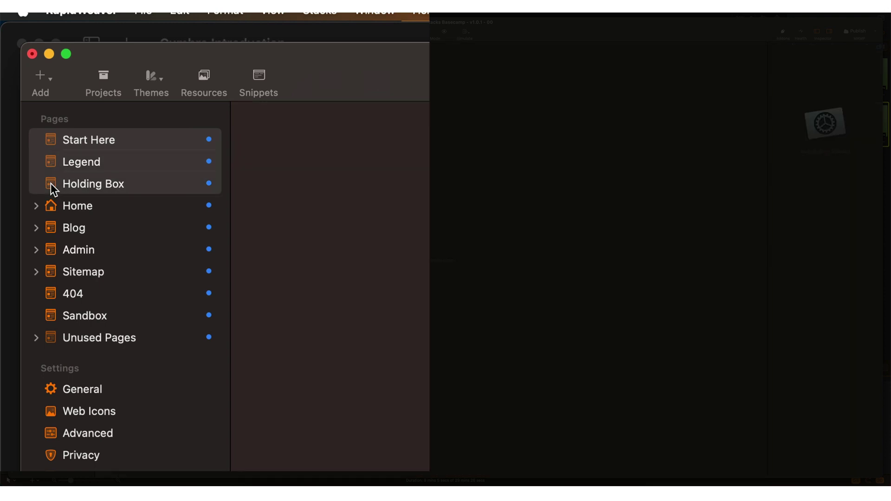
drag(53, 189, 73, 338)
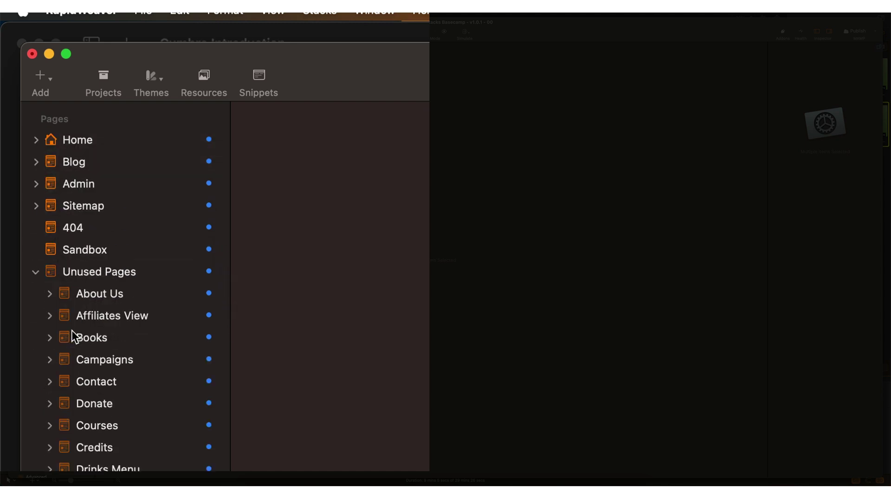
click(33, 272)
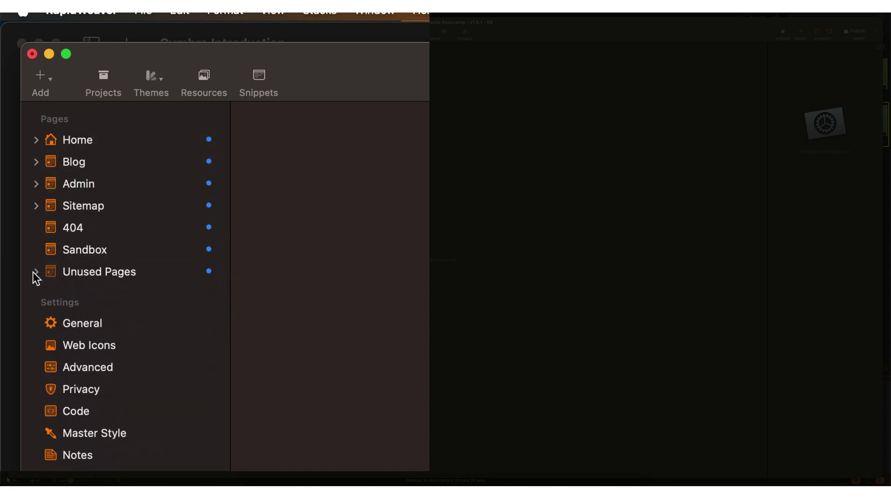
Step: Step through the Home, Blog, Admin, Sitemap and 404 pages, ending on Sandbox
click(50, 146)
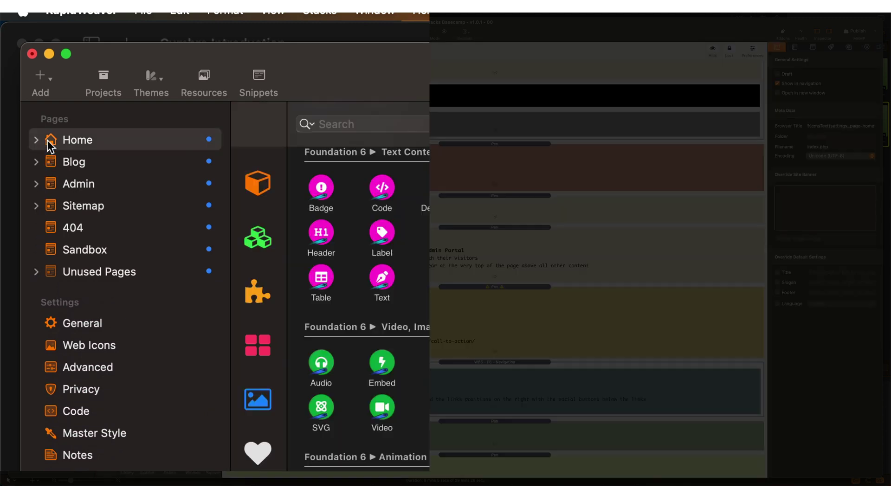
click(52, 163)
click(52, 189)
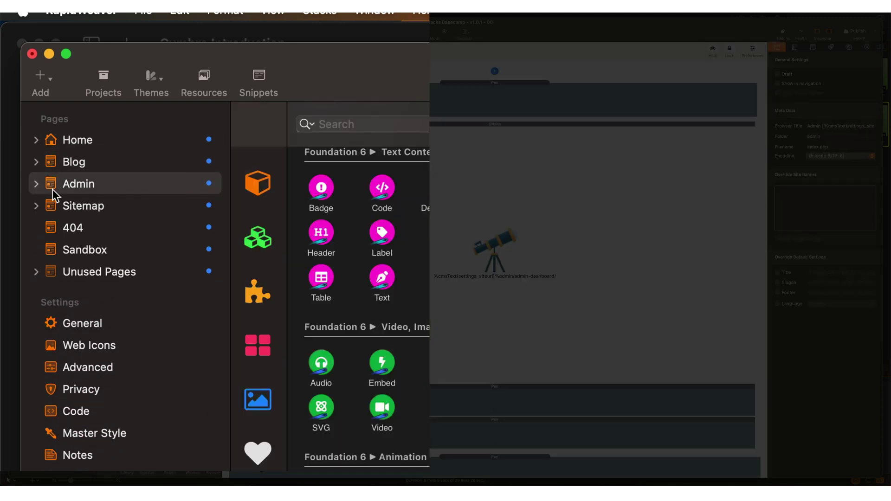
click(51, 206)
click(51, 226)
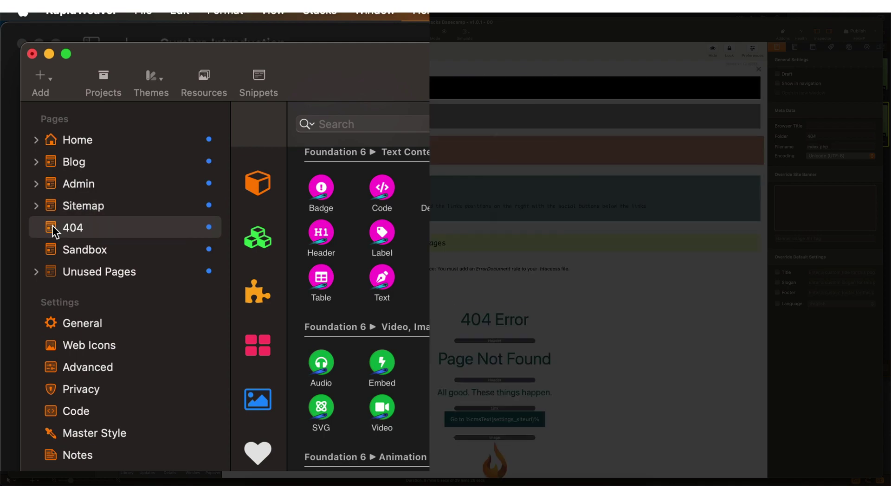
click(55, 250)
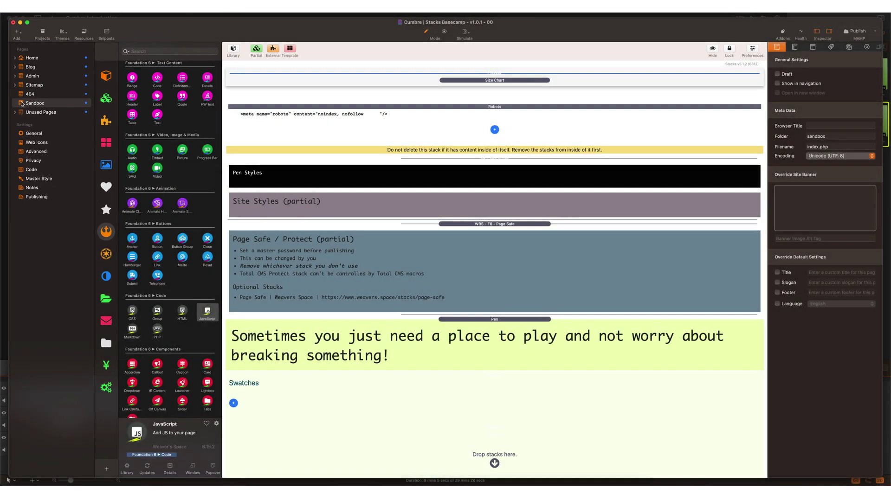
Step: Open the Home page and review the site's General and Publishing settings
click(78, 140)
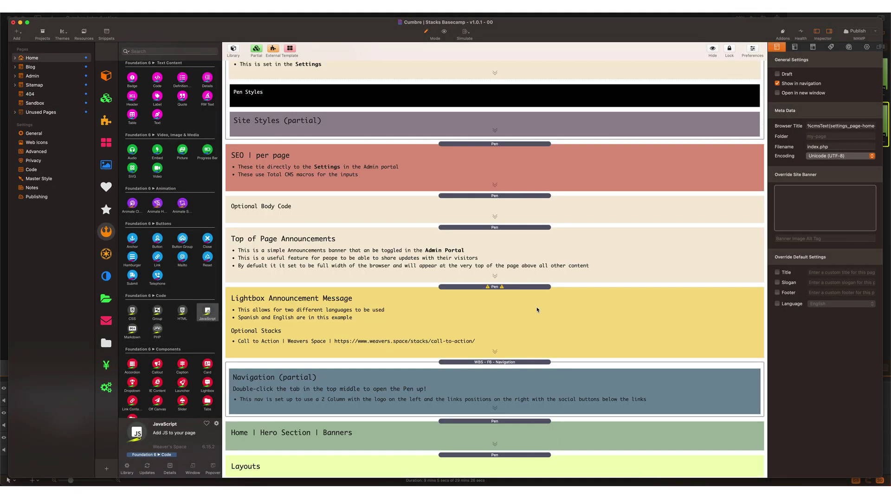
click(38, 134)
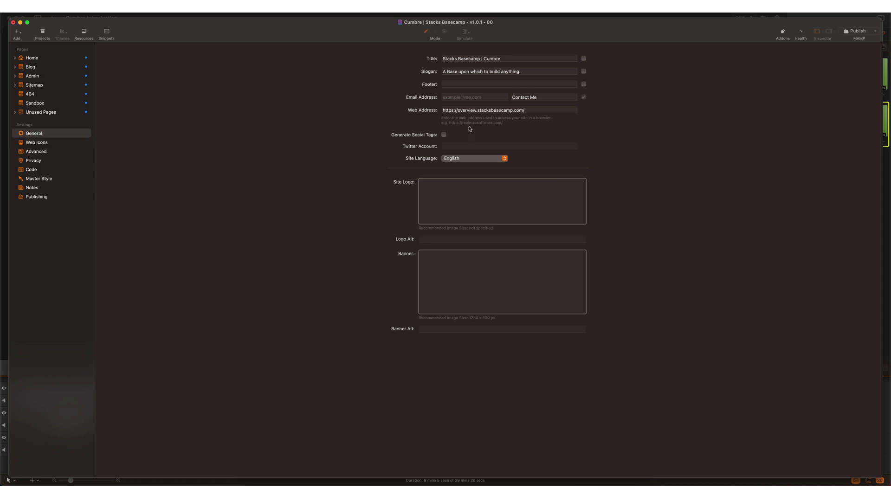
click(43, 196)
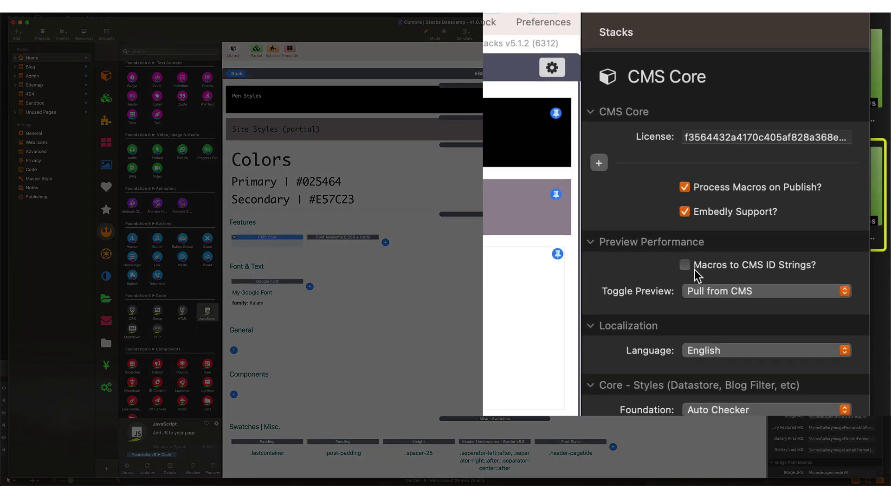
mouse_move(694, 270)
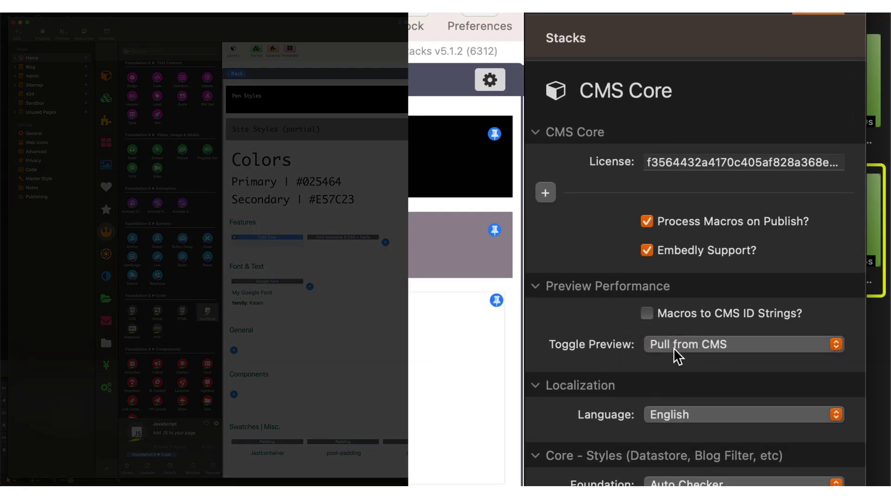
click(673, 347)
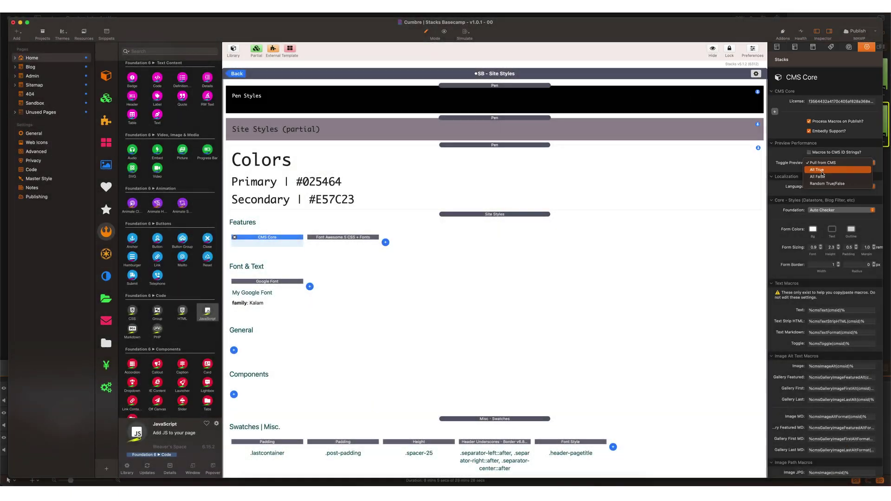
click(795, 175)
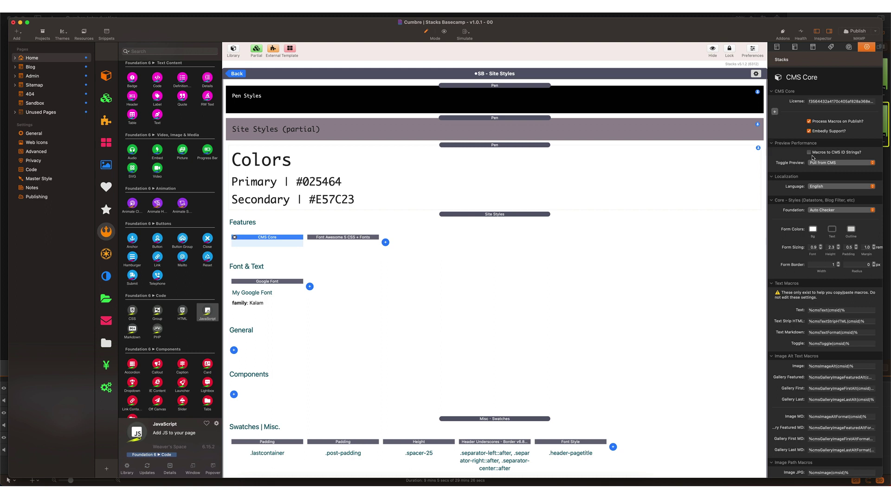
Step: Go back from the Site Styles partial to the Home page's full stack layout
mouse_move(815, 167)
click(237, 73)
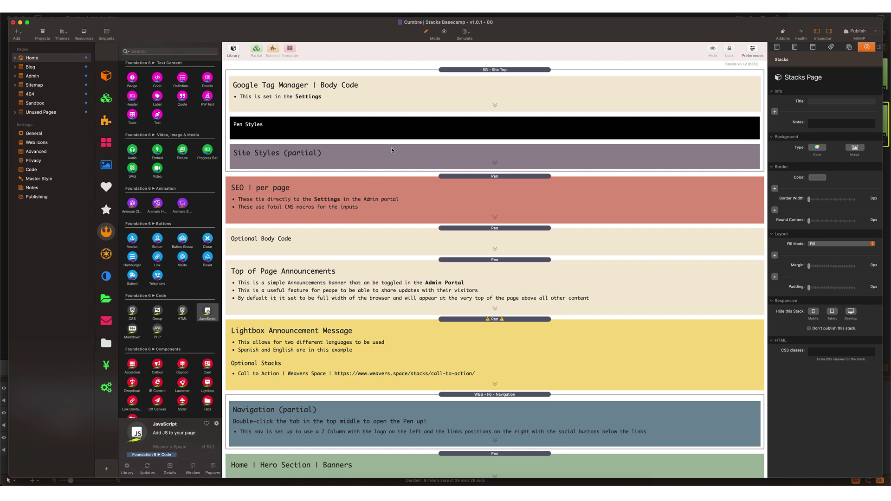
Step: Open SB - Site Top, then its nested SB - Site Styles partial, and expand the pen
click(445, 95)
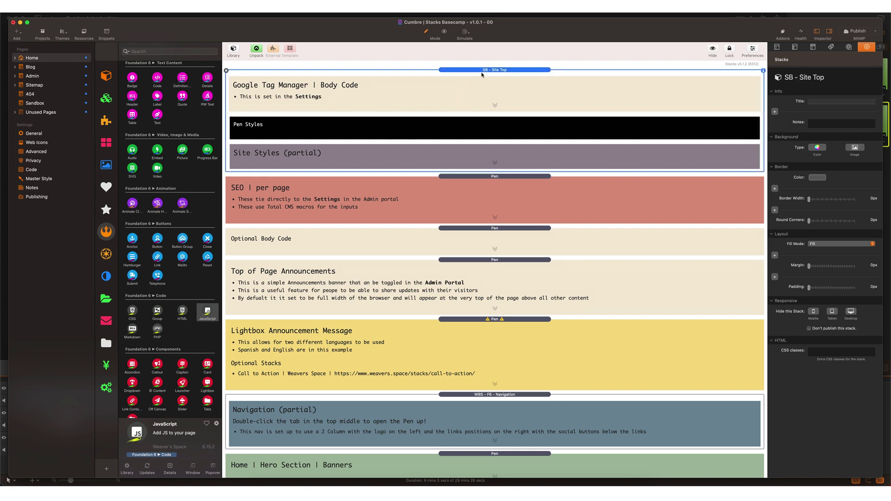
double_click(401, 161)
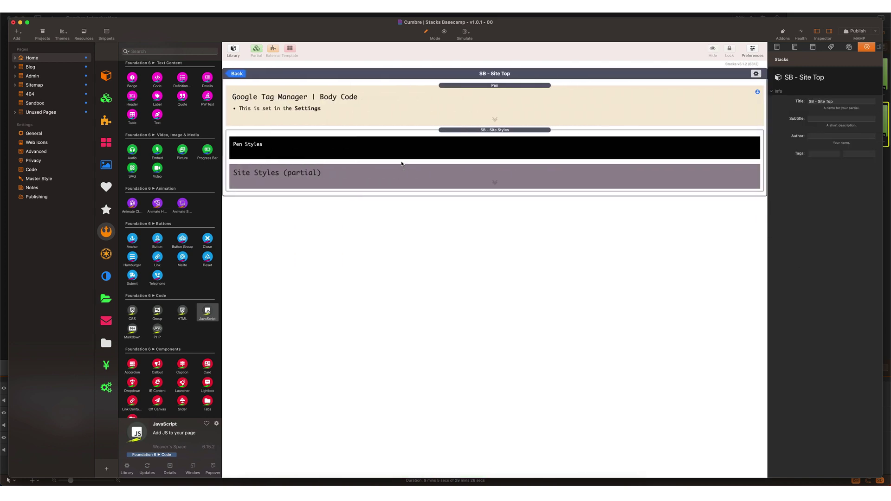
click(443, 152)
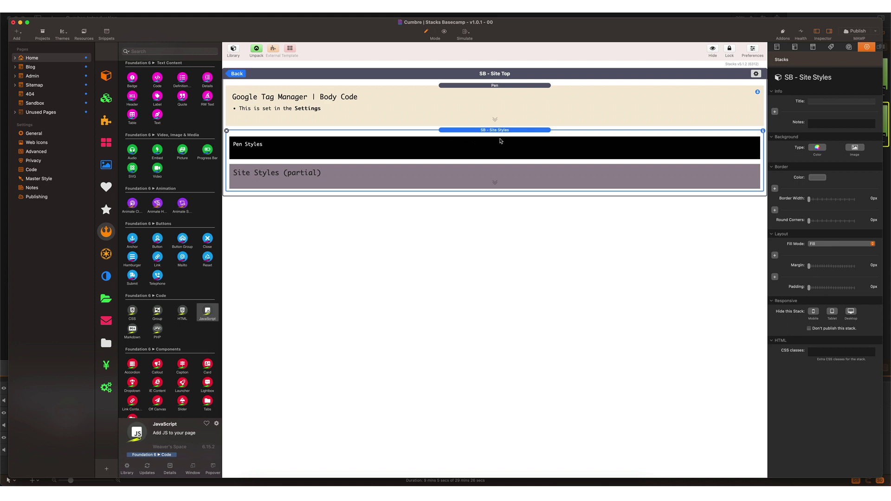
double_click(469, 168)
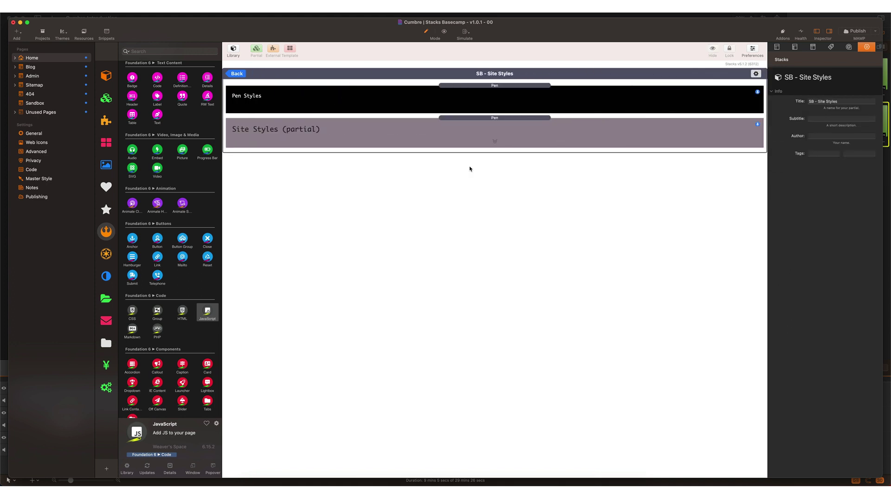
click(472, 119)
double_click(472, 118)
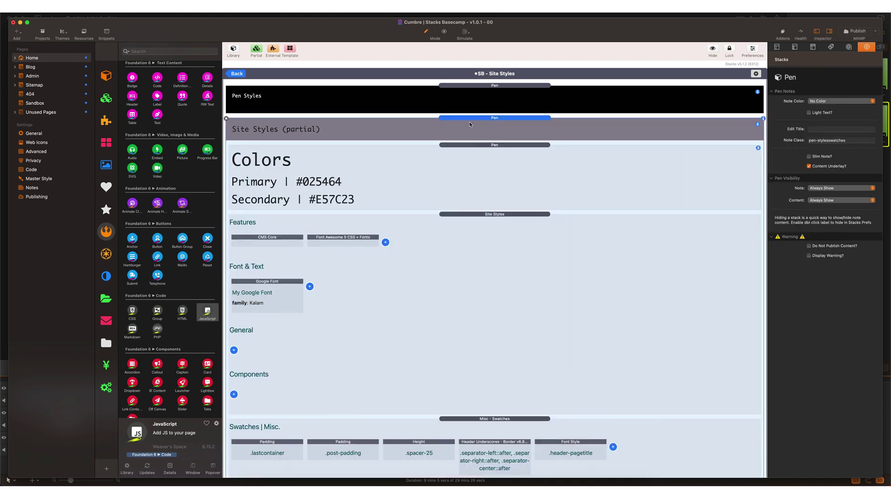
Step: Inspect the Site Styles, CMS Core, Font Awesome 5 and Google Font stack settings
click(474, 237)
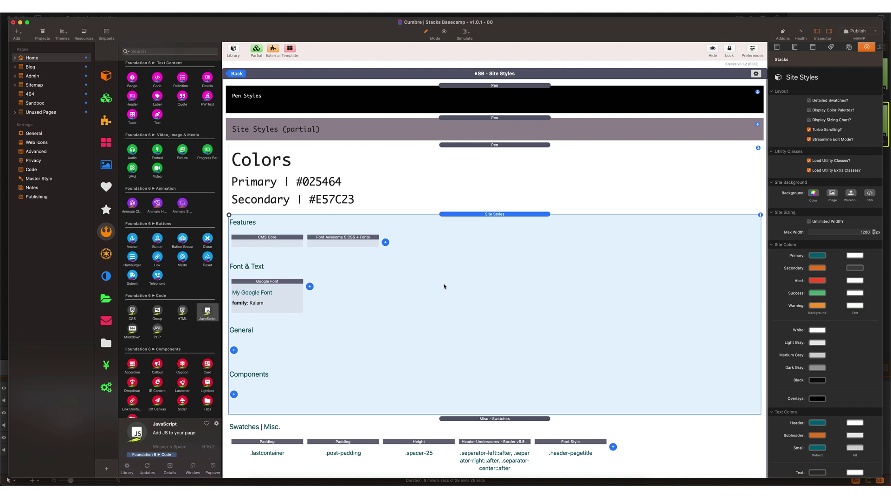
click(277, 243)
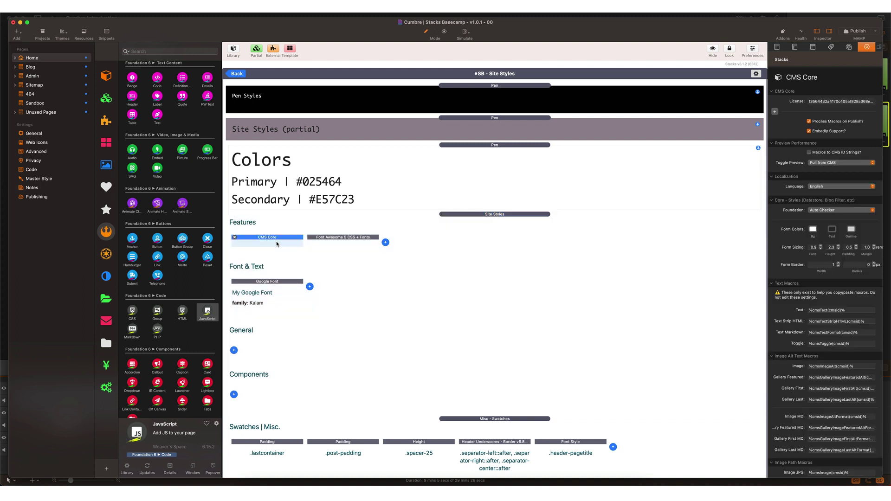
click(324, 242)
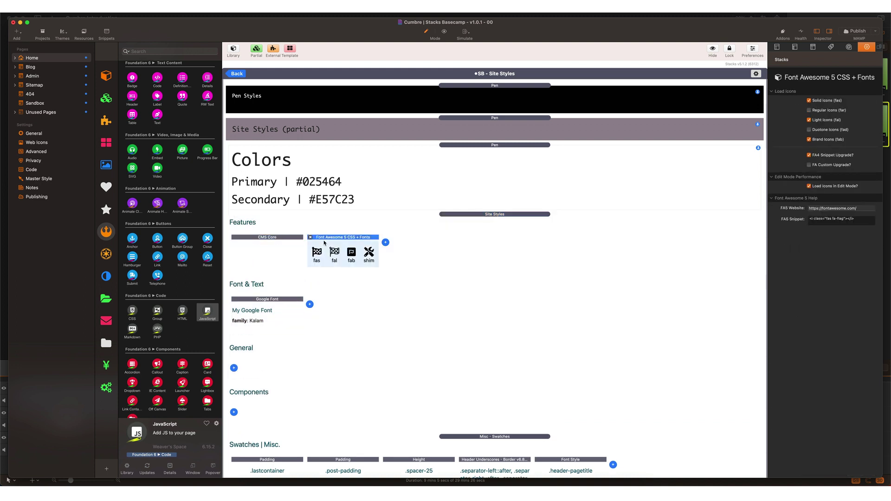
click(268, 300)
Step: Review the Misc, Banners | All Banners and Social Media Buttons swatches settings
click(380, 292)
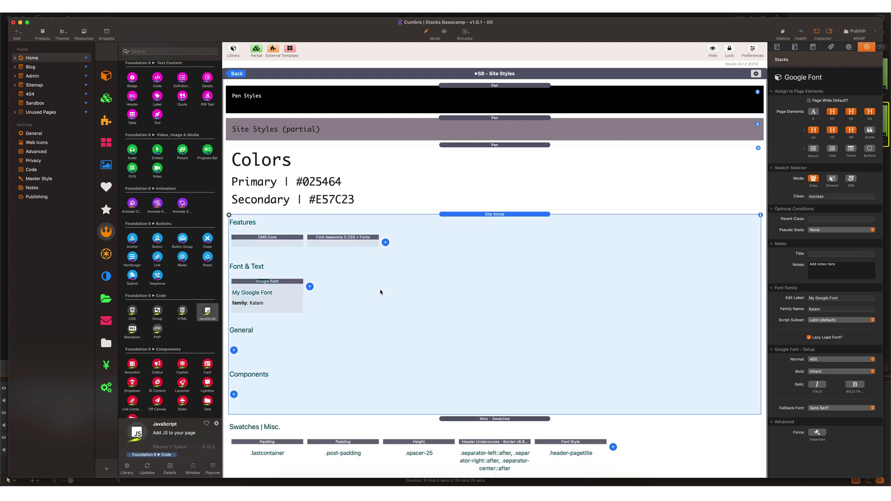
scroll(381, 292, down, 3)
click(487, 356)
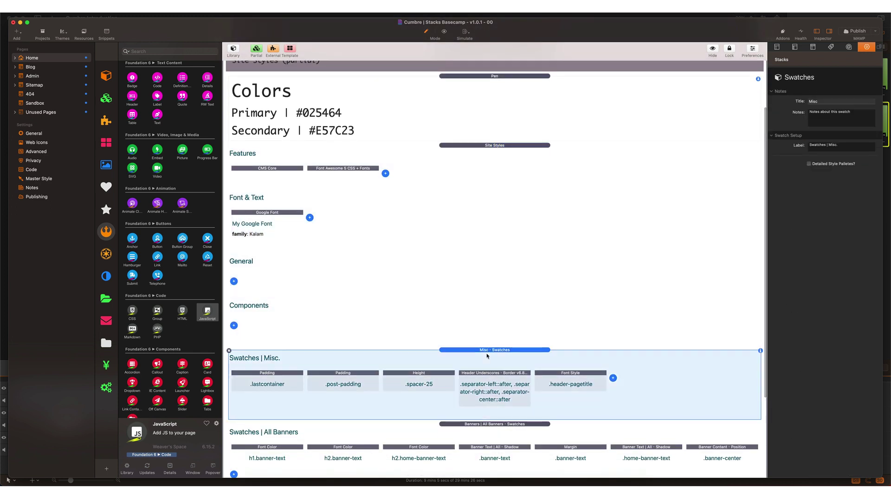
scroll(487, 353, down, 3)
click(488, 344)
scroll(487, 341, down, 2)
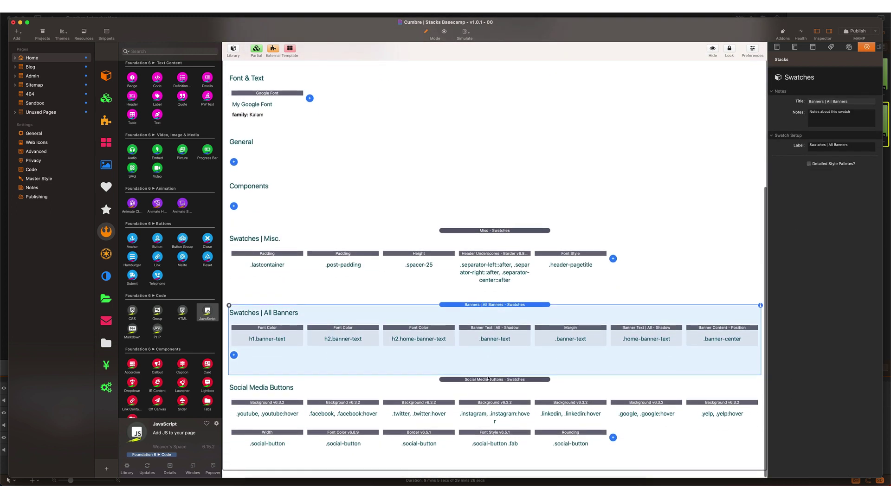
click(489, 385)
scroll(489, 385, up, 8)
click(462, 215)
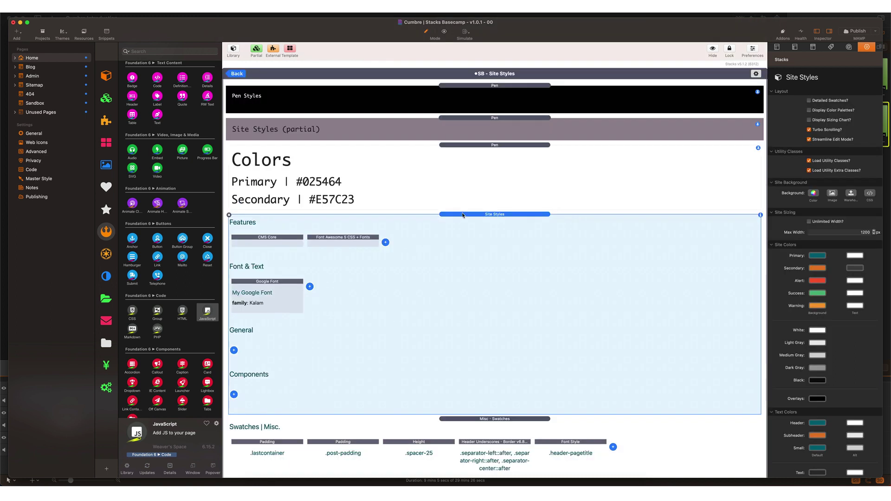
Step: Recheck CMS Core, collapse the Site Styles pen, and back out to the full Home page
click(263, 243)
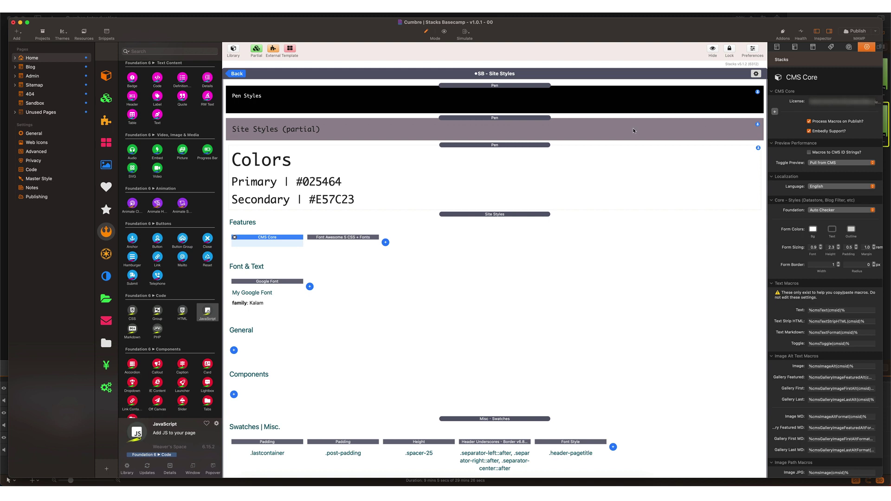
double_click(522, 118)
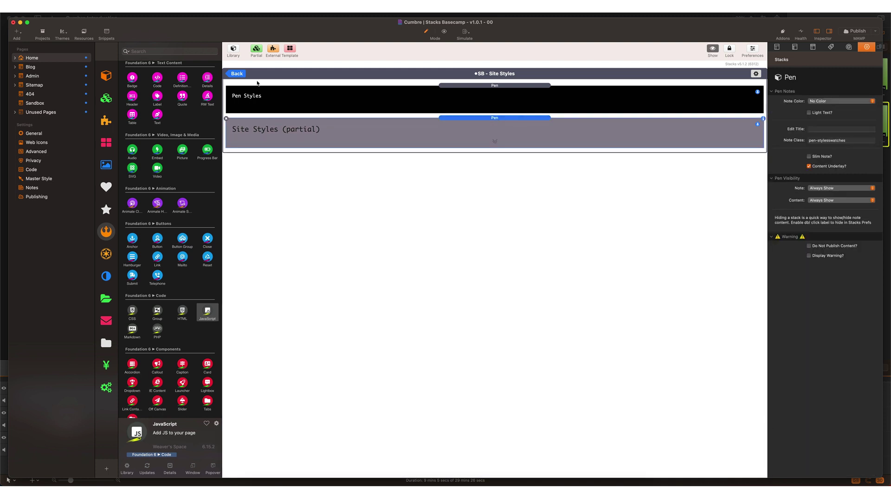
click(236, 74)
click(237, 74)
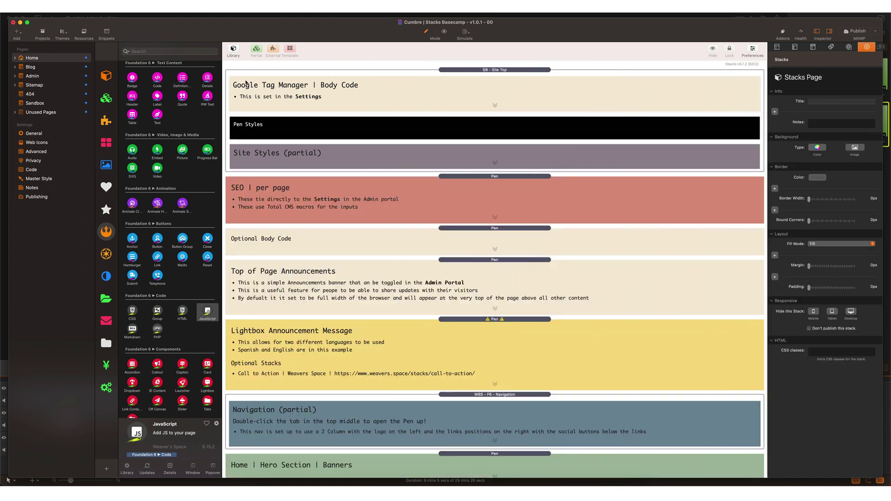
scroll(335, 230, down, 1)
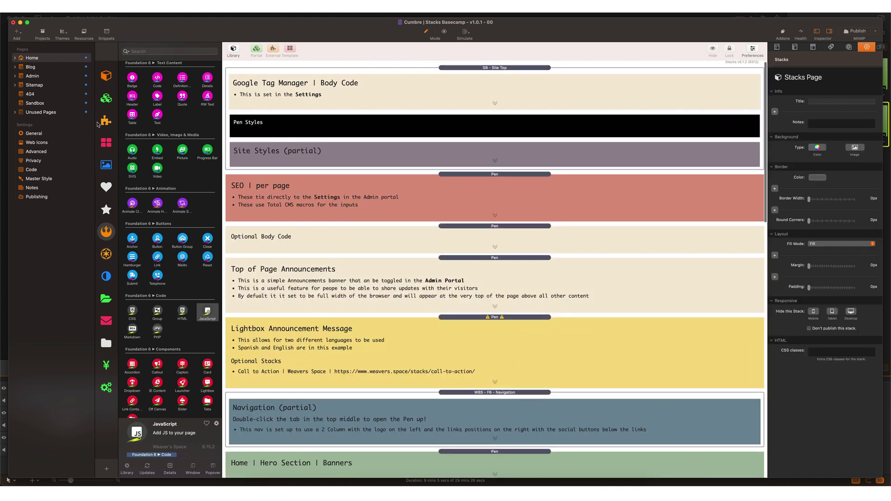
Step: Open Admin - Home Page and enable Register CMS in the SB - TCMS Admin Core partial
click(15, 59)
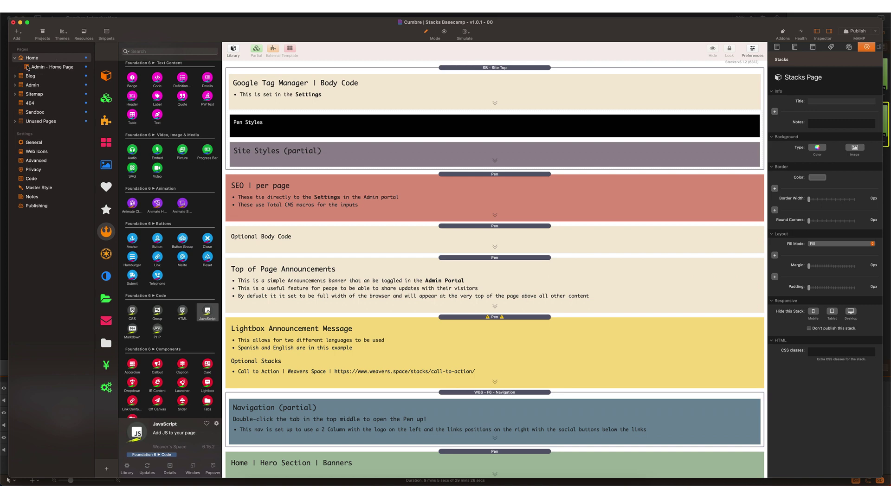
click(27, 69)
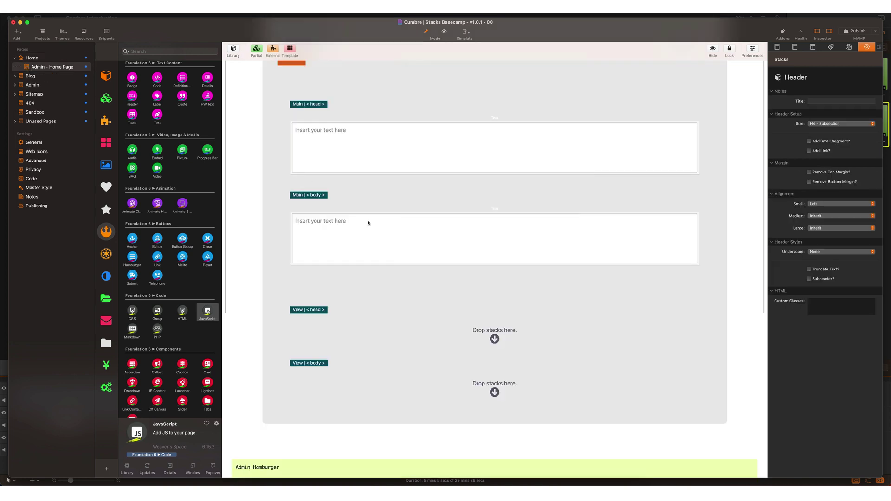
scroll(379, 239, down, 3)
scroll(379, 239, down, 2)
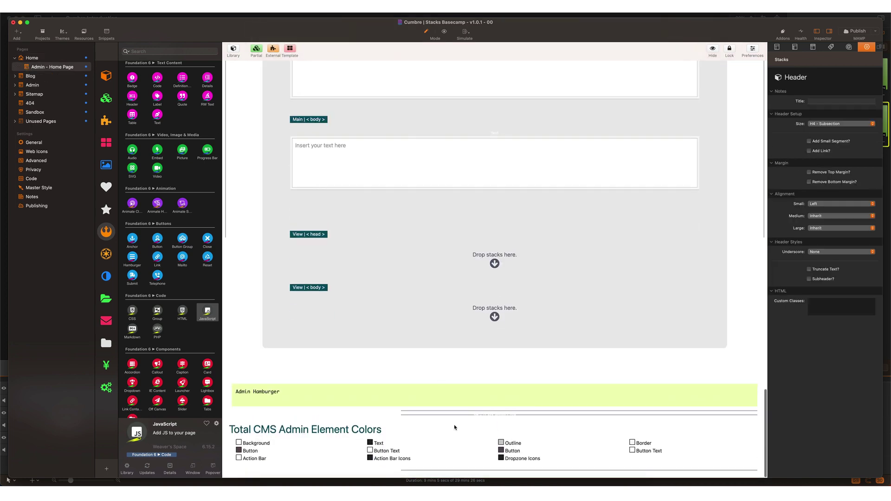
click(466, 452)
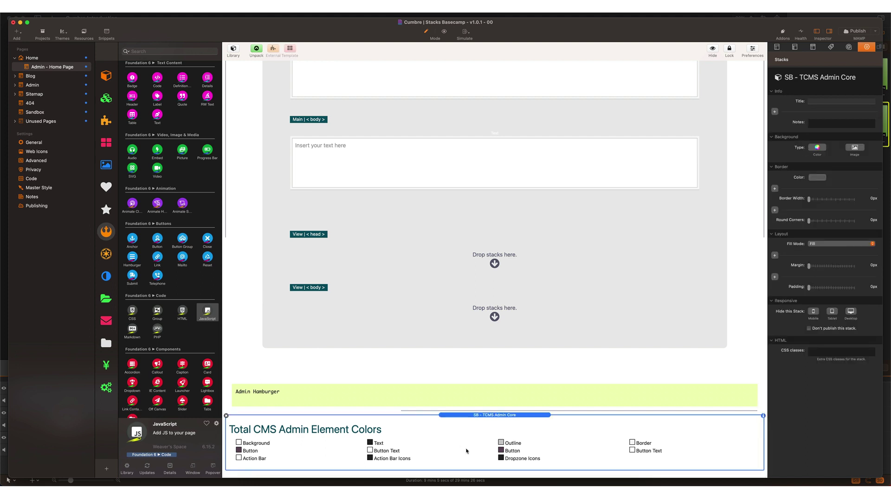
double_click(466, 417)
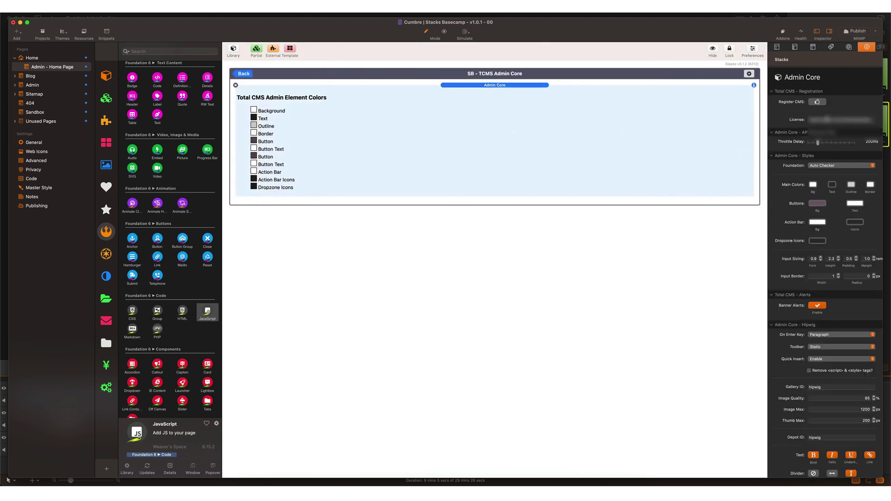
click(828, 120)
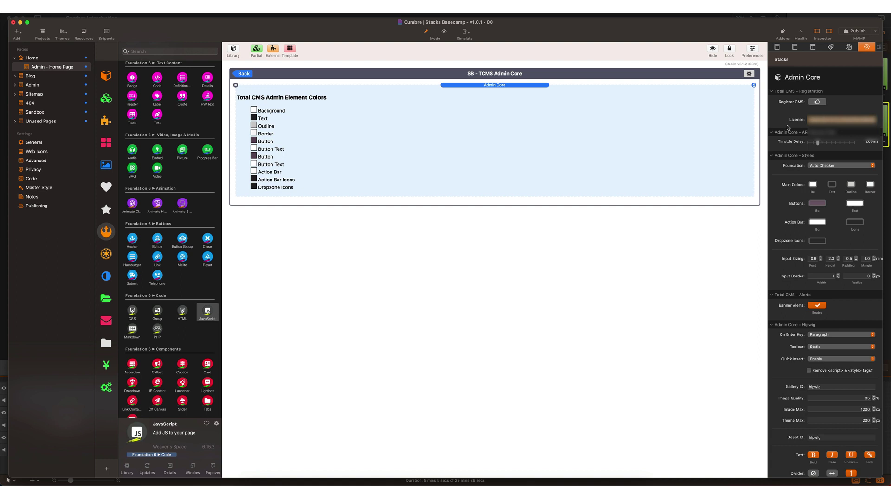
click(816, 102)
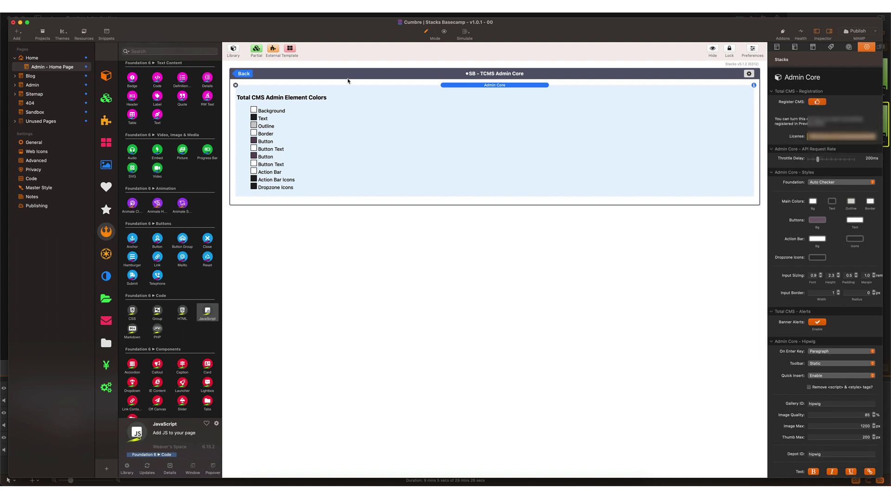
click(244, 74)
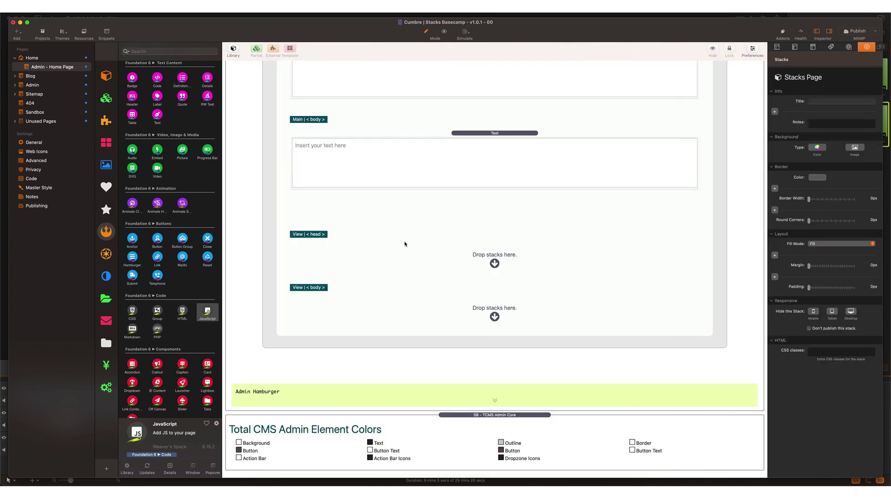
Step: Preview the Admin - Home Page, submit the Total CMS registration, then return to editing
key(super+r)
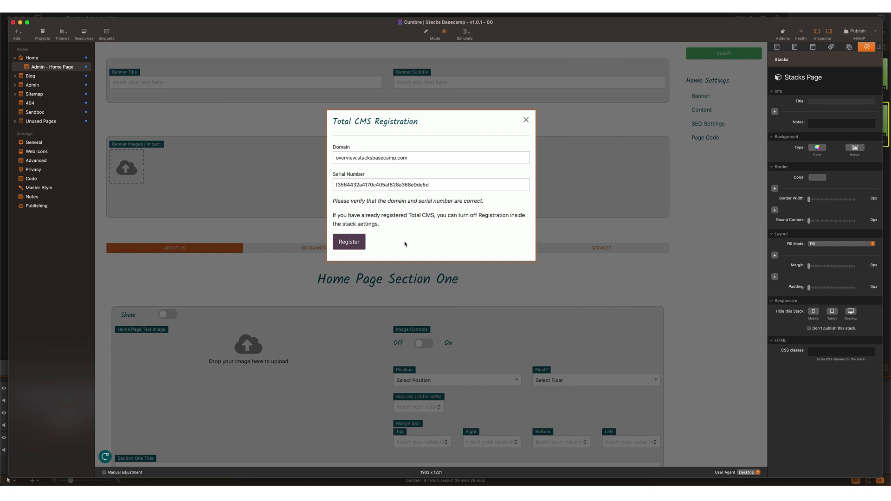
click(353, 246)
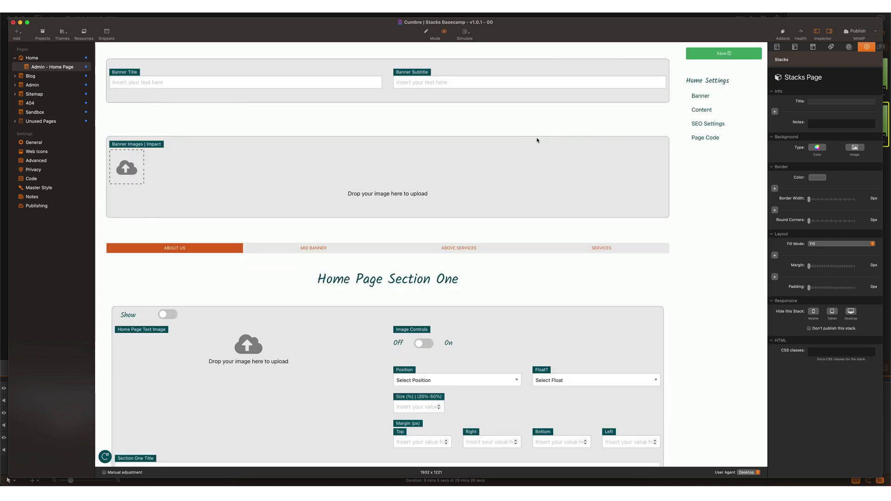
key(super+r)
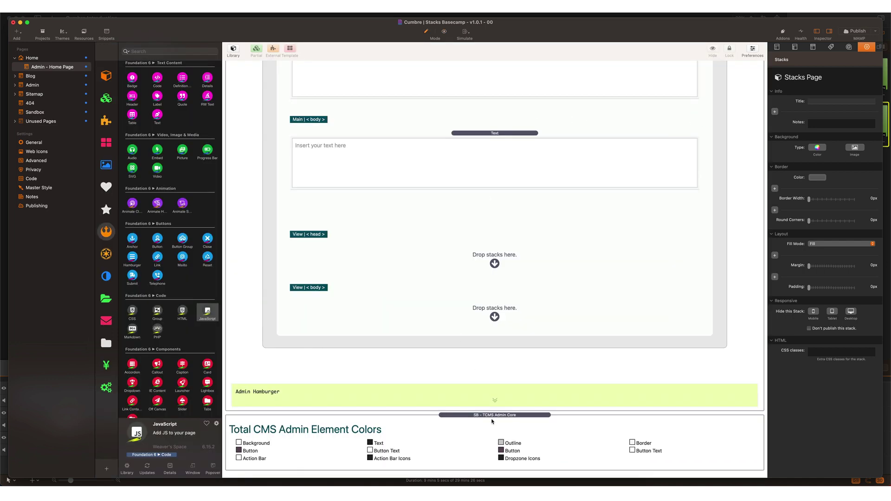
Step: Switch Register CMS off in the Admin Core stack and return to the page layout
double_click(492, 416)
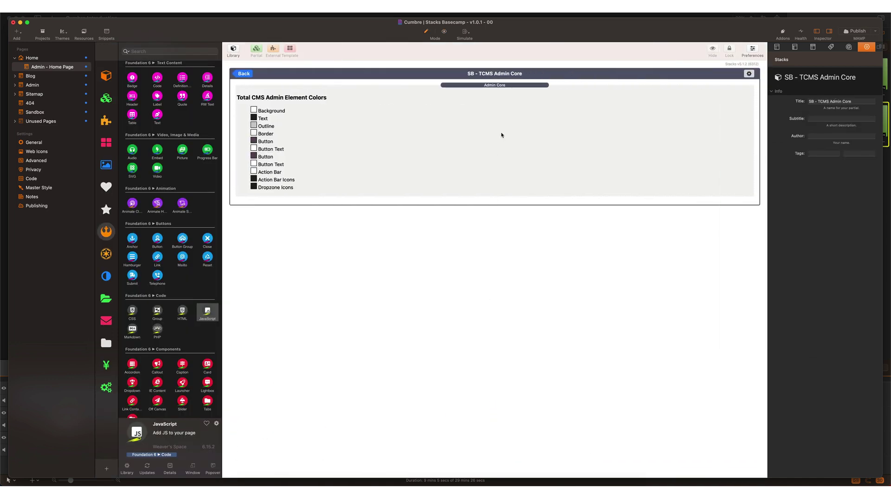
click(501, 135)
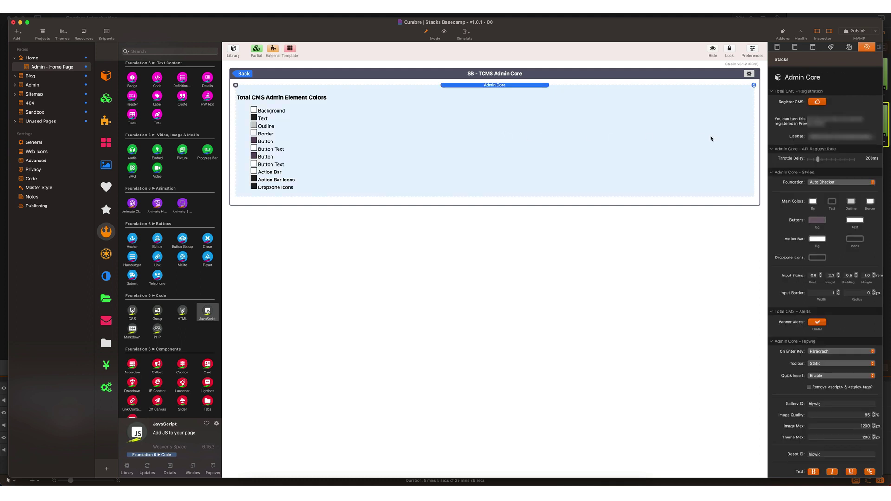
click(818, 102)
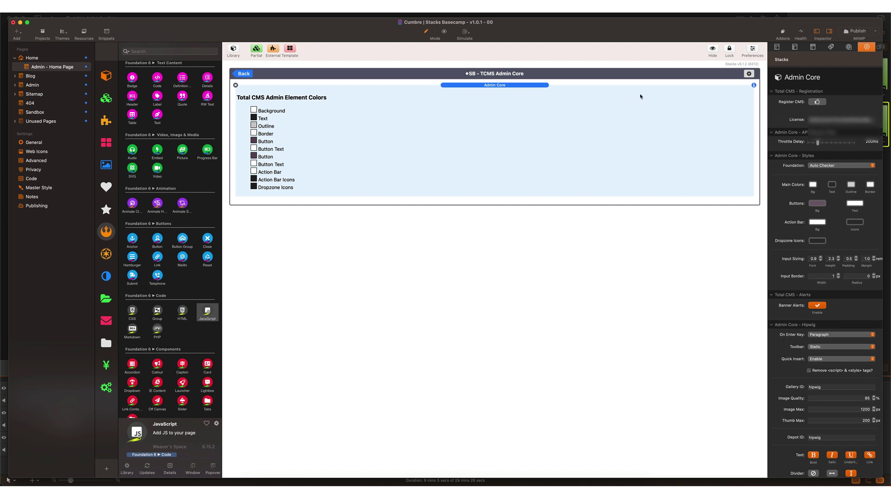
click(246, 76)
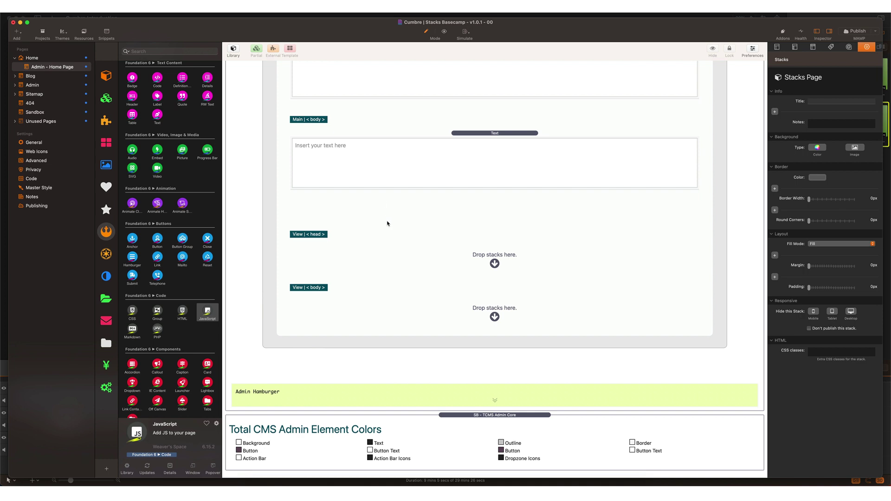
click(16, 60)
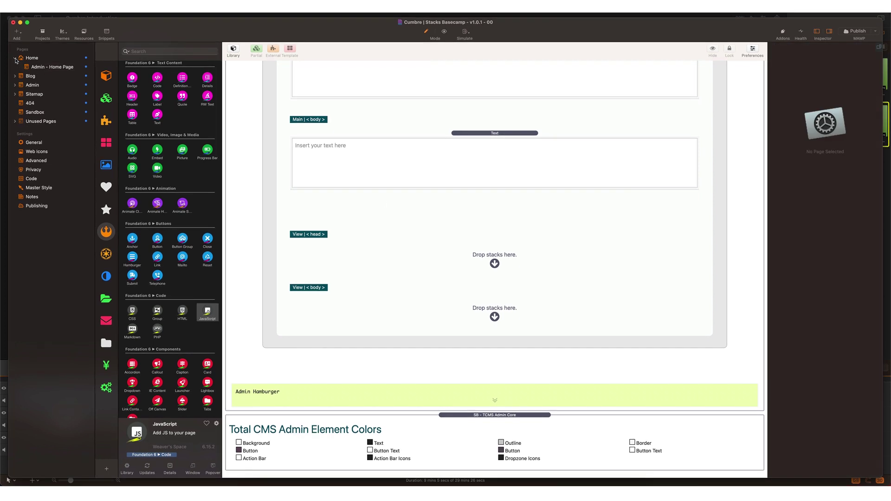
Step: Collapse Home and preview the Home page, then return to editing
click(16, 59)
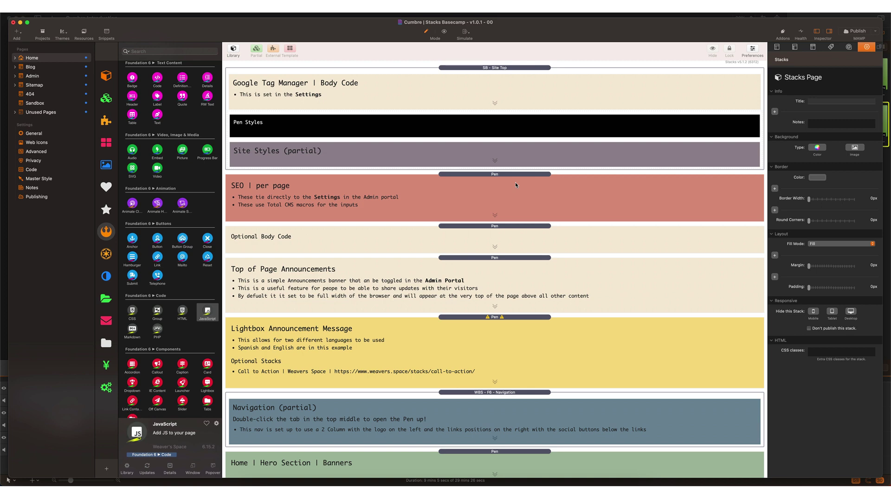
key(super+r)
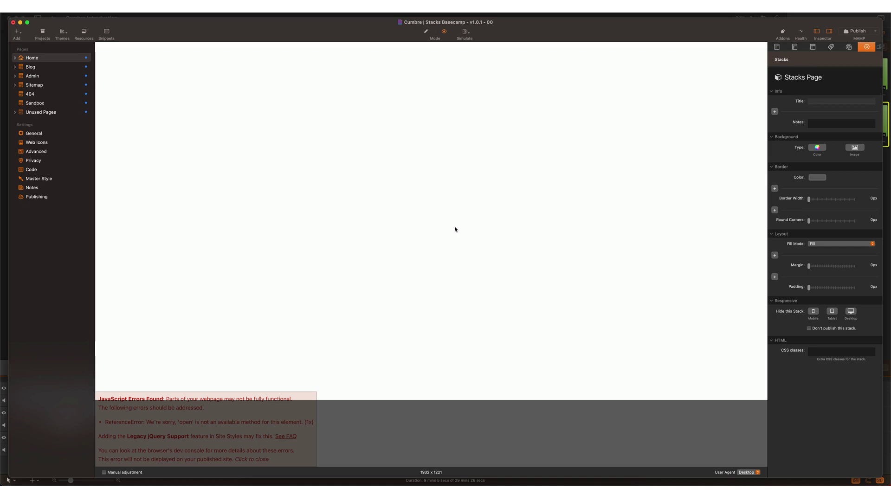
key(super+shift+e)
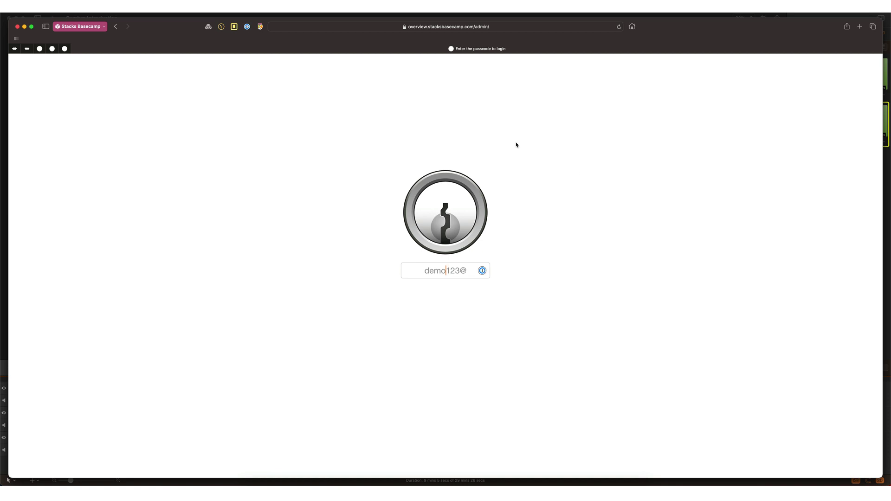
Step: Check the admin portal's URL in Safari's address bar and dismiss the suggestions
click(312, 27)
key(super+c)
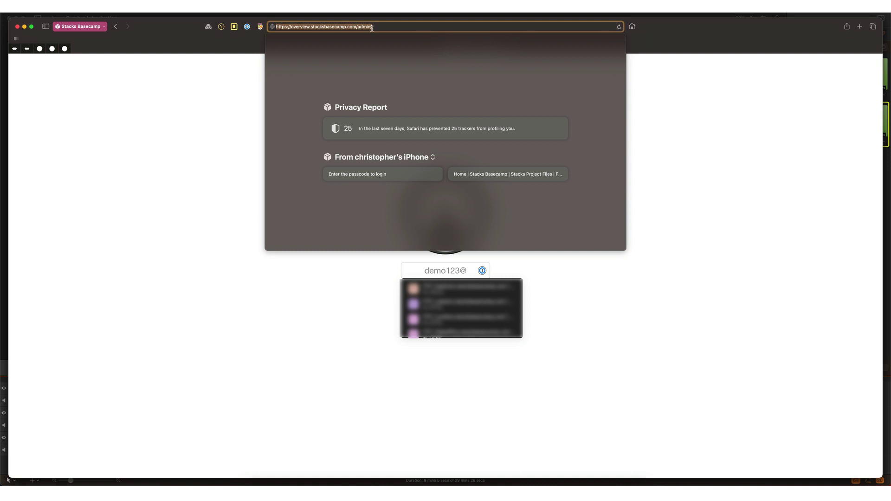
click(693, 125)
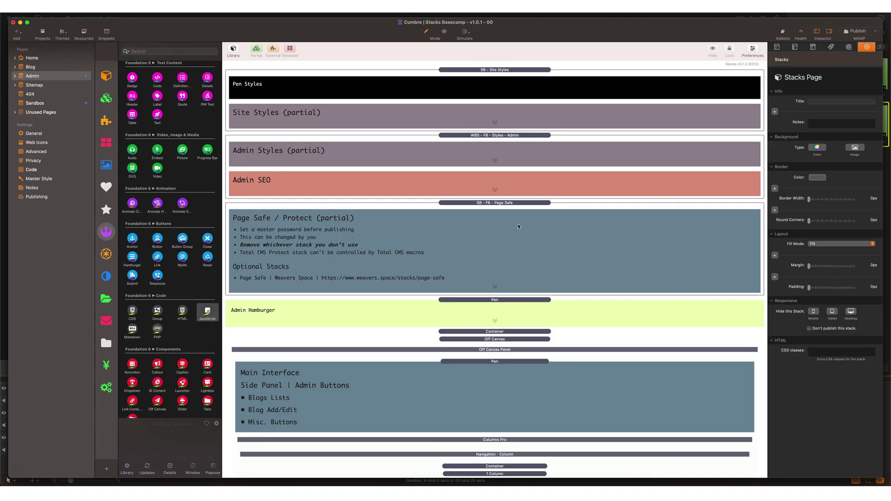
click(492, 222)
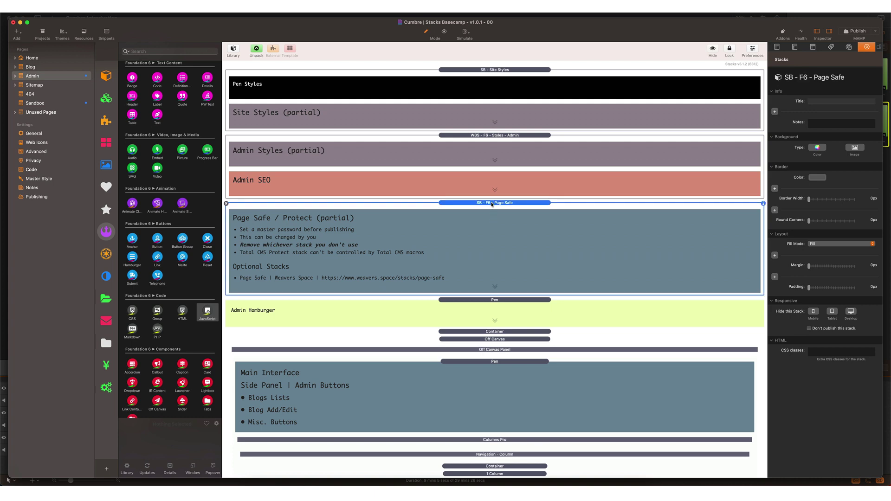
double_click(492, 203)
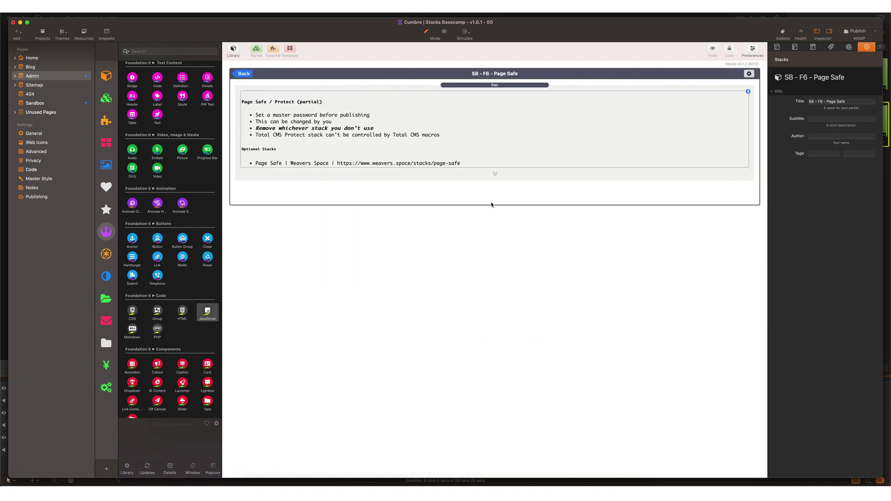
click(493, 86)
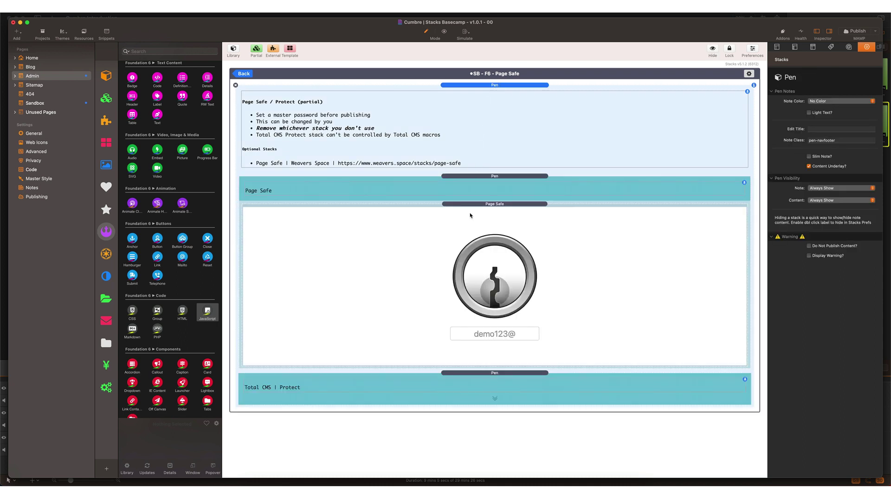
click(452, 373)
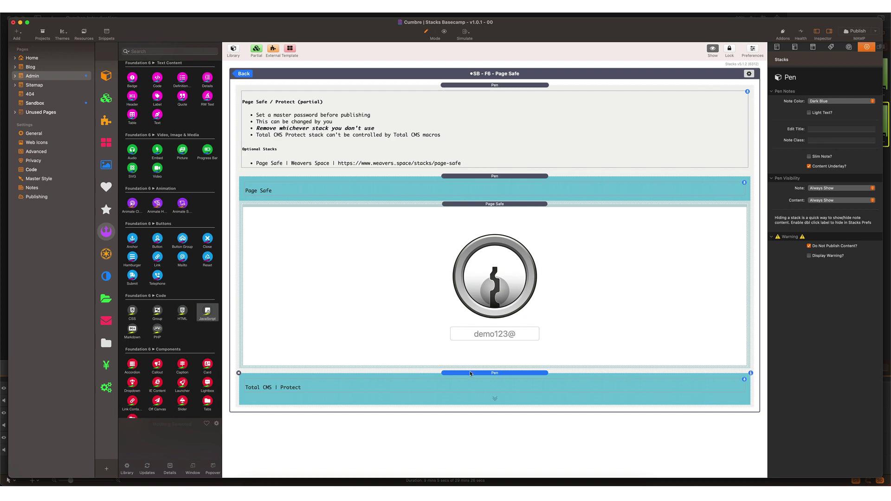
click(496, 204)
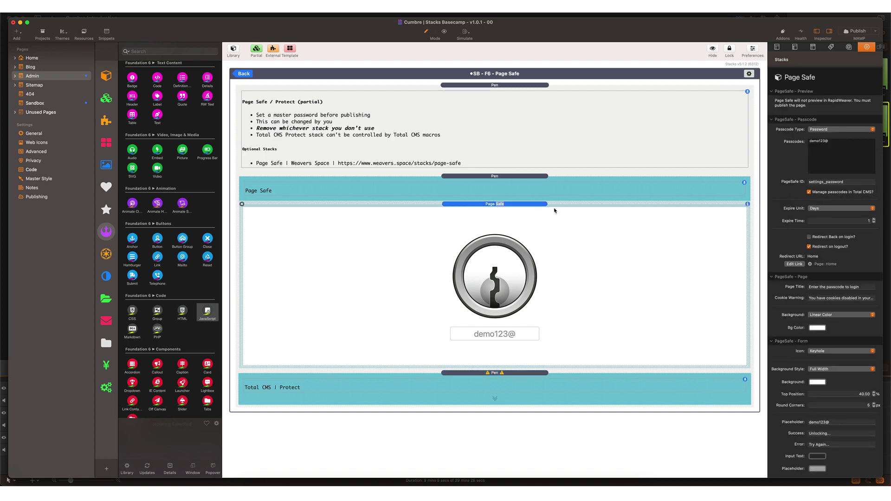
drag(835, 142, 809, 142)
double_click(494, 86)
click(244, 75)
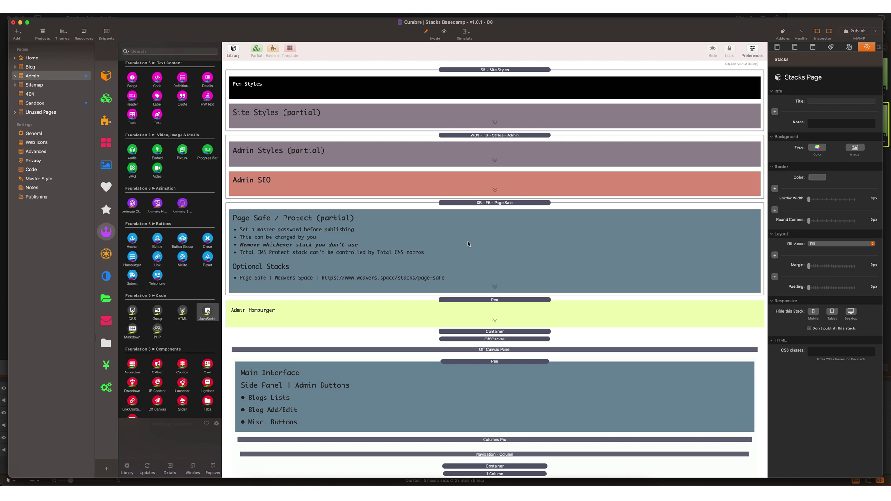
Step: Paste the site's address into Site URL, upload the Cumbre logo as Site Logo, and save
key(super+Tab)
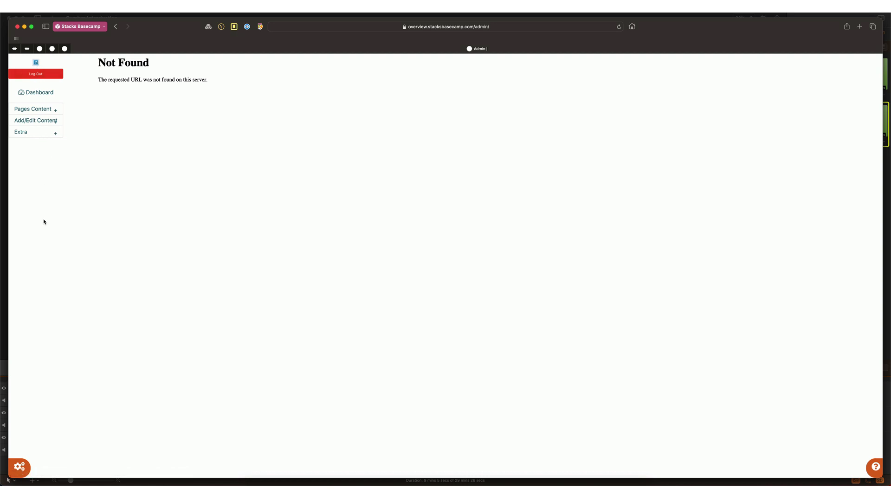
click(21, 469)
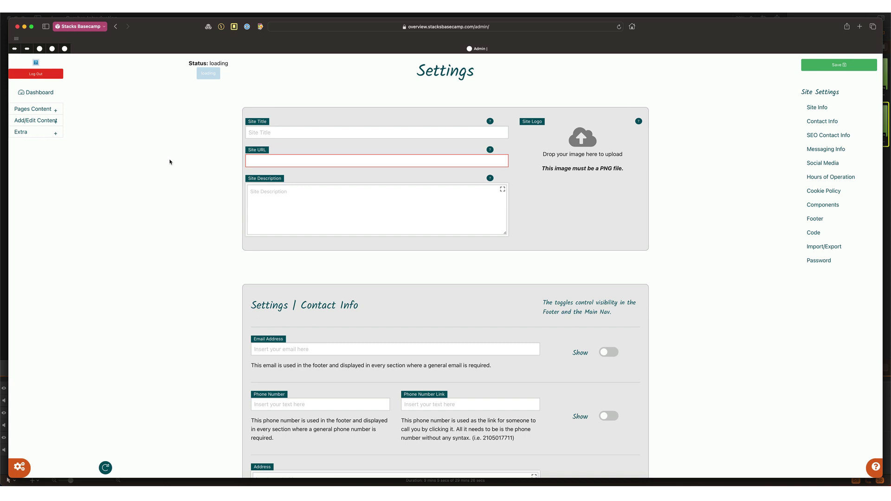
click(260, 163)
key(super+v)
drag(344, 184, 585, 141)
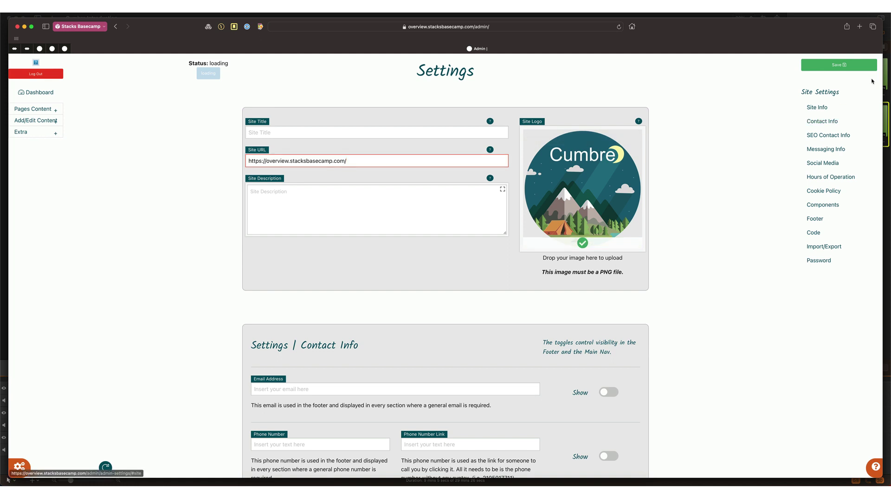
click(836, 66)
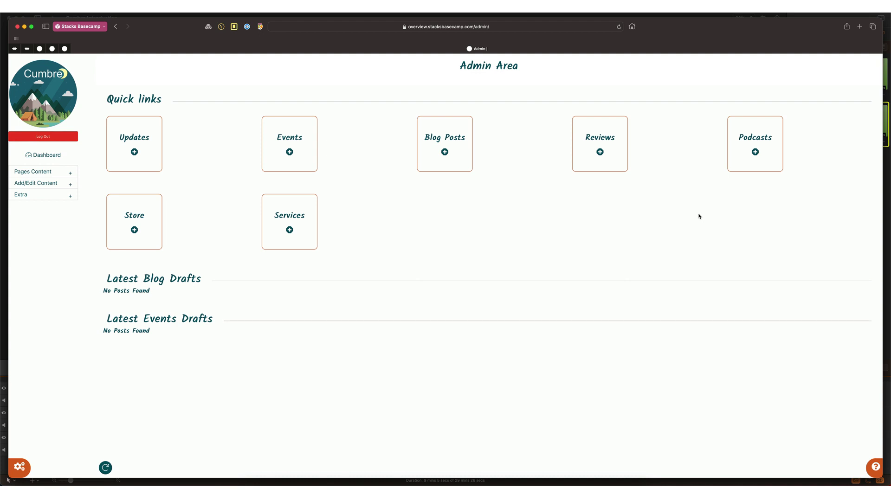
Step: Reopen Site Settings and review Contact Info, Contact Info for SEO, Messaging Info and Social Media
click(19, 466)
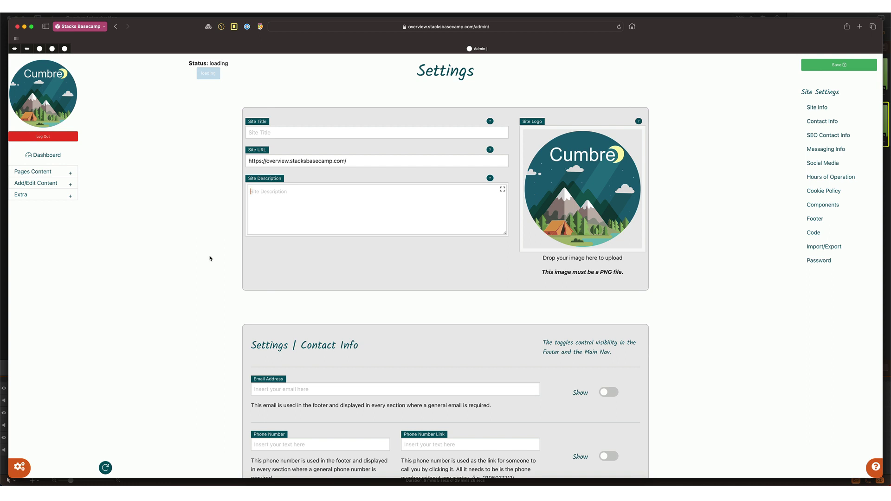
scroll(210, 258, down, 1)
scroll(210, 259, down, 5)
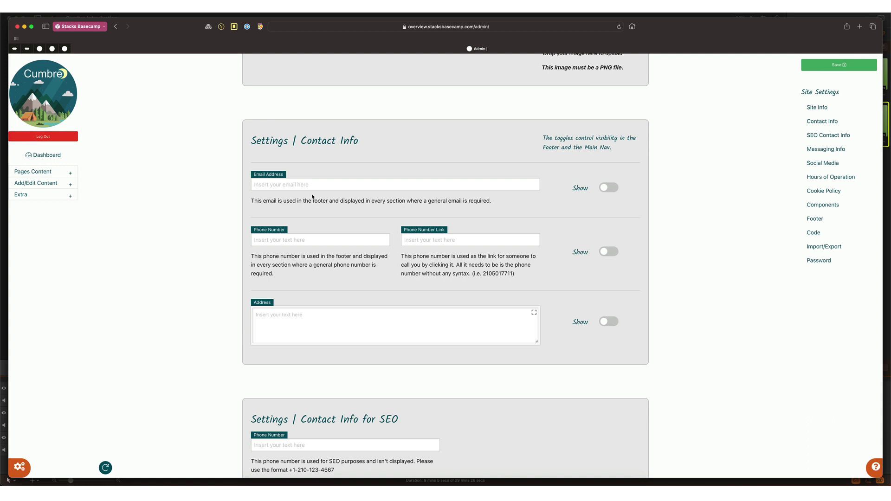
scroll(475, 259, down, 7)
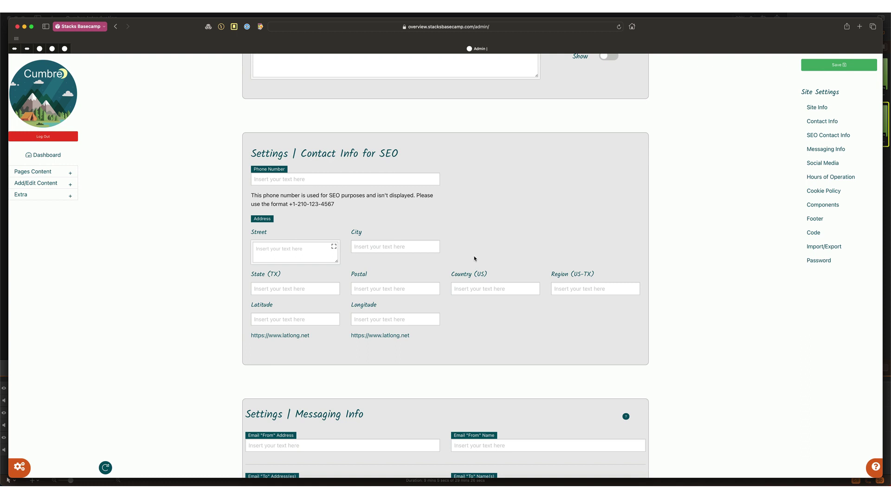
scroll(474, 258, down, 10)
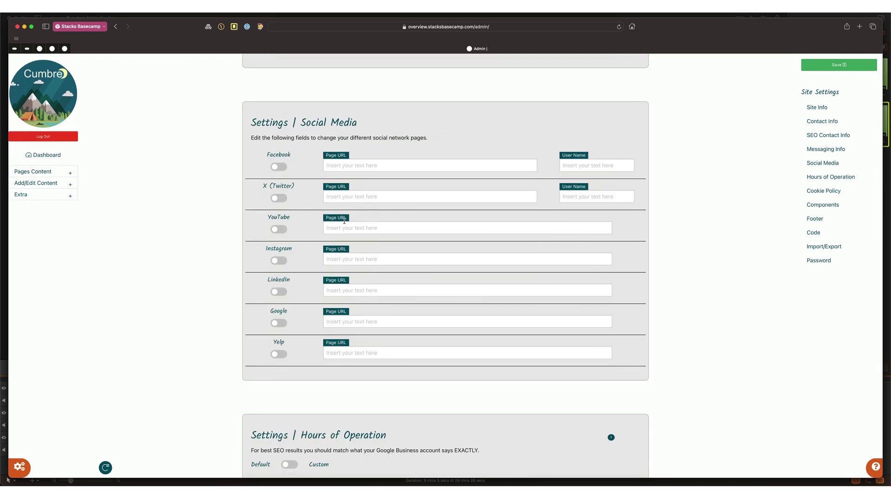
scroll(344, 221, down, 5)
scroll(345, 221, down, 7)
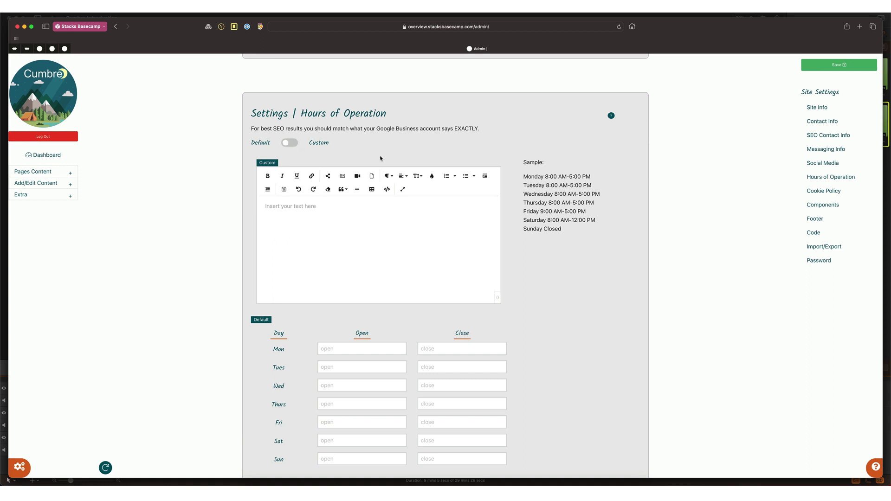
scroll(336, 262, down, 2)
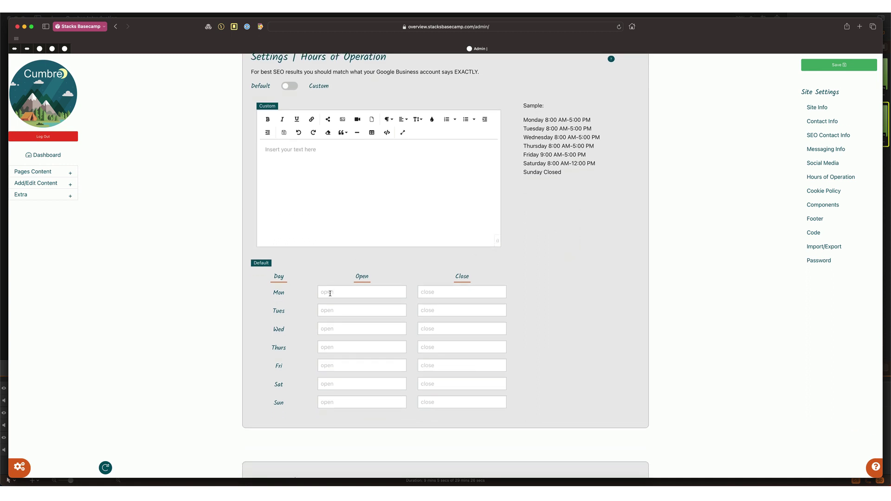
scroll(330, 293, down, 5)
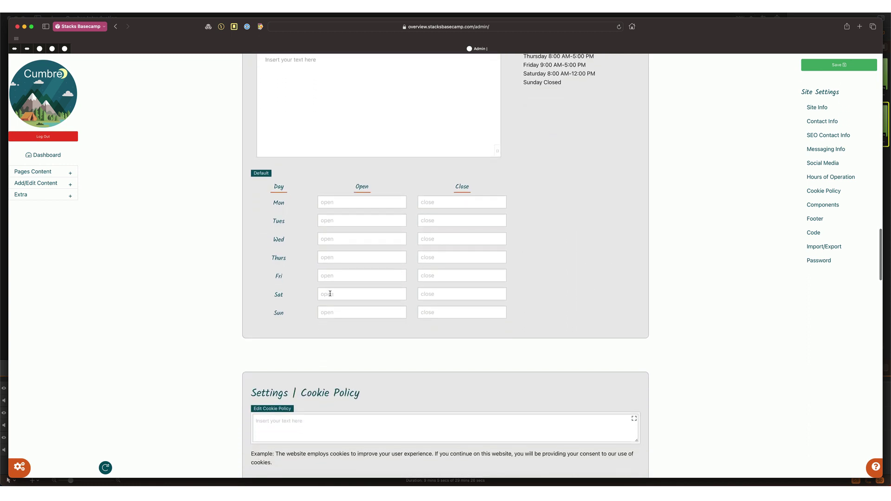
scroll(330, 294, down, 3)
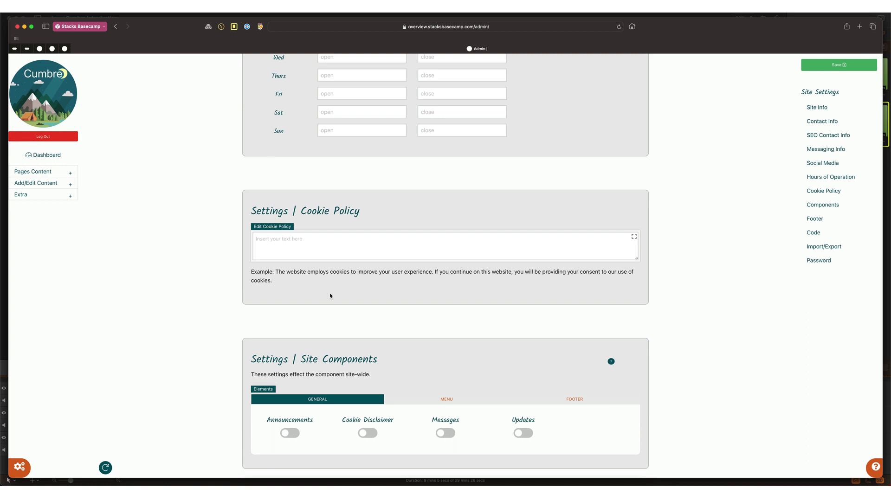
scroll(330, 296, down, 5)
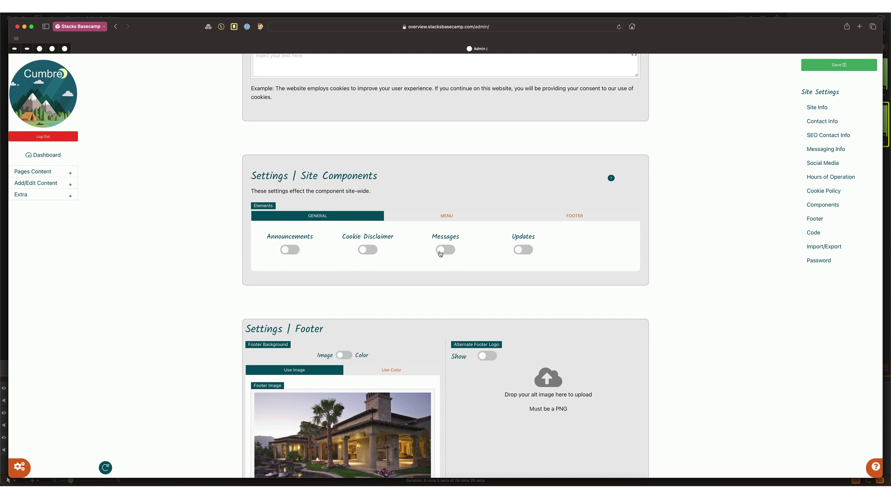
Step: Check the Menu and Footer components, then switch the footer background from image to Use Color
click(443, 220)
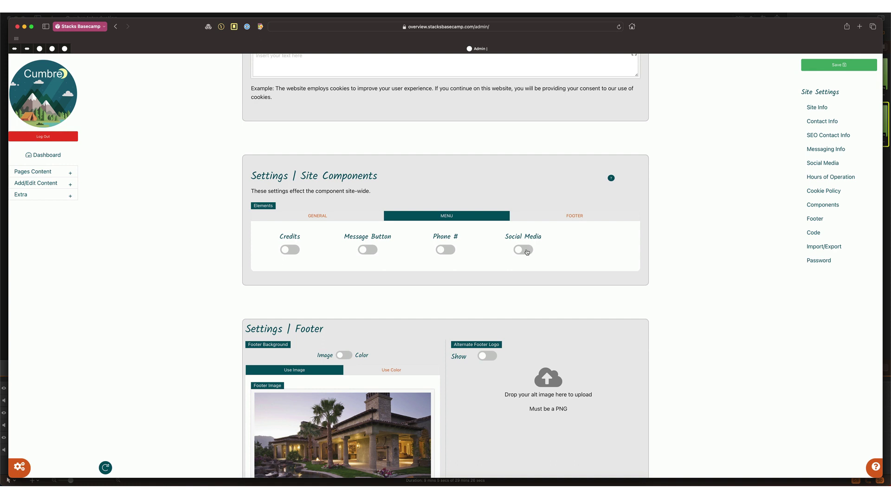
click(573, 214)
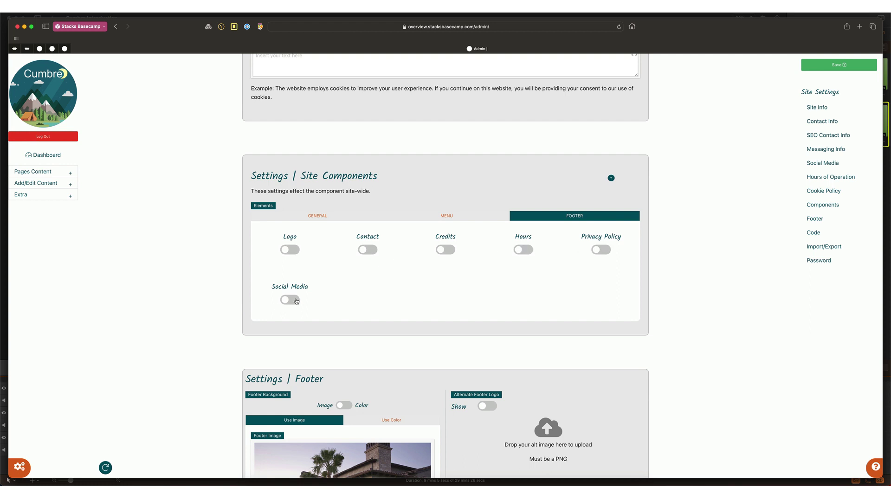
scroll(350, 304, down, 5)
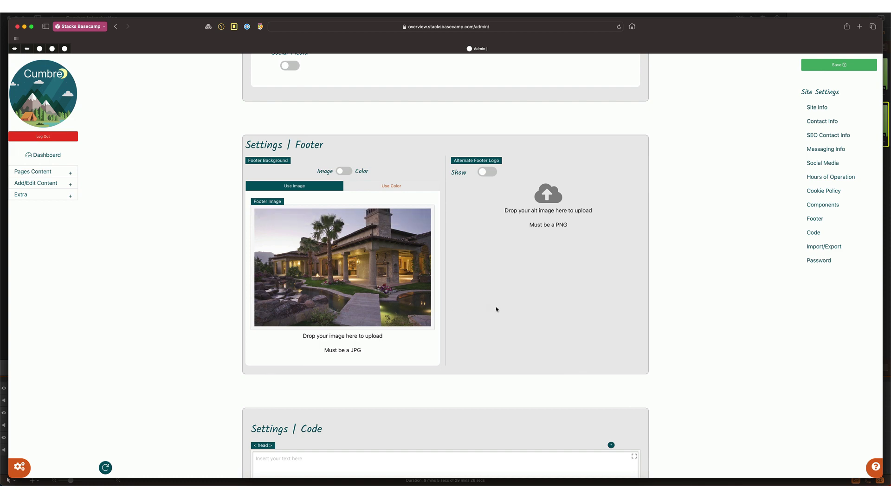
mouse_move(372, 266)
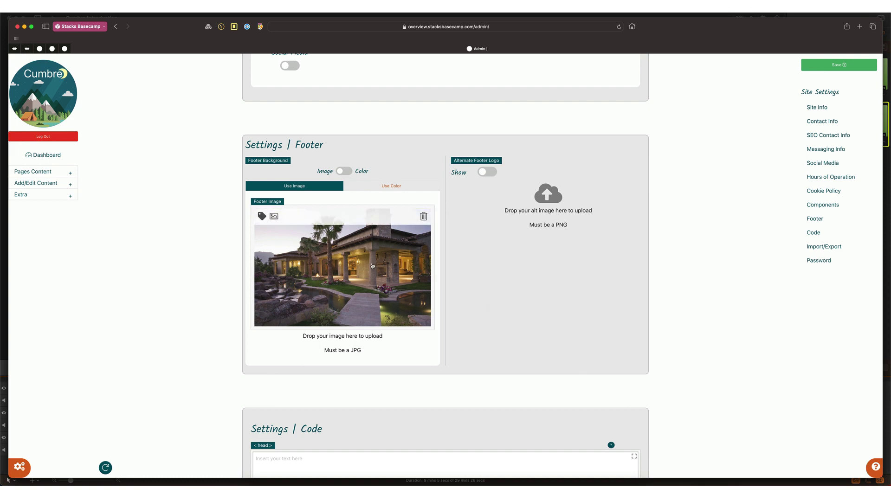
click(344, 171)
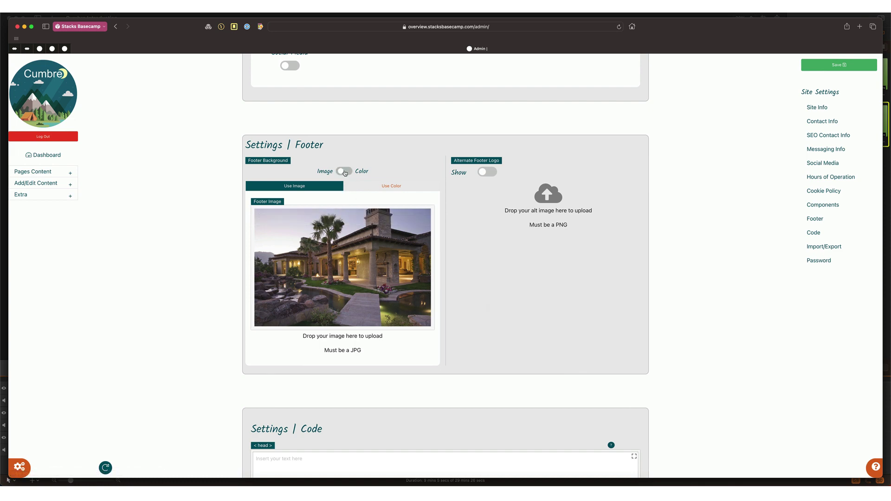
click(389, 188)
click(290, 212)
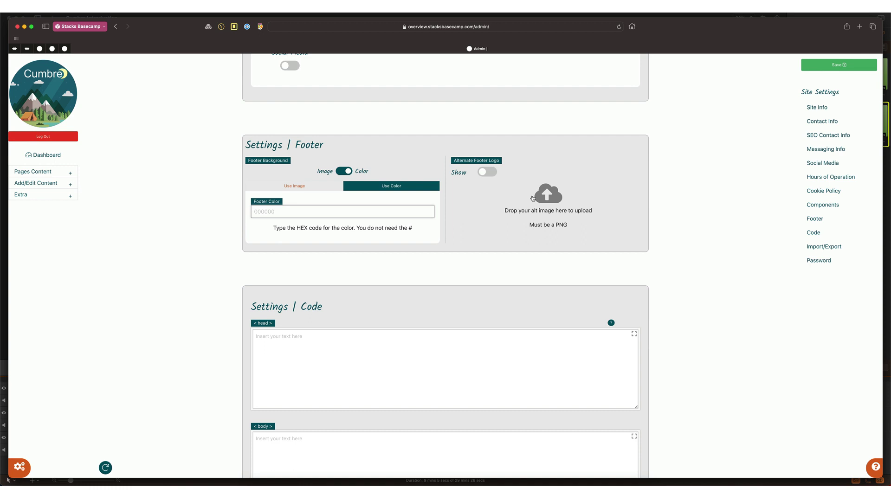
Step: Enter and save the Total CMS license key under Import / Export, then launch the Blog Import Utility
scroll(521, 266, down, 5)
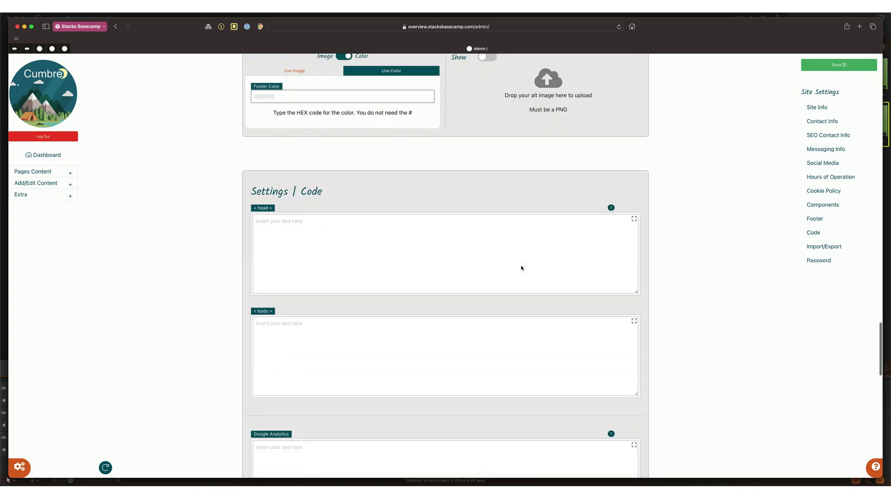
scroll(521, 265, down, 2)
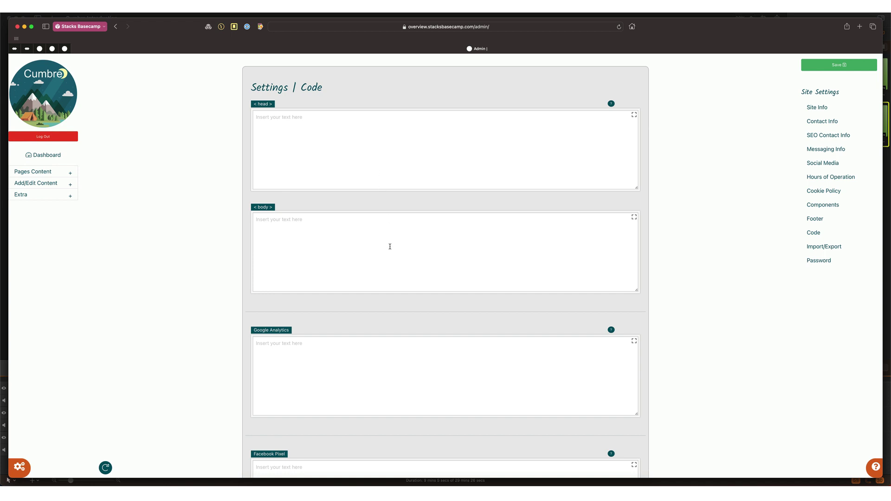
scroll(390, 246, down, 6)
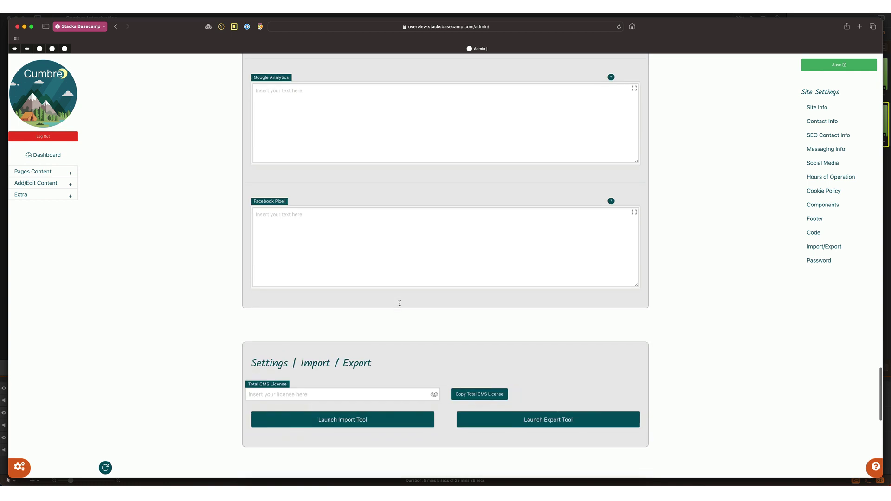
scroll(401, 305, down, 3)
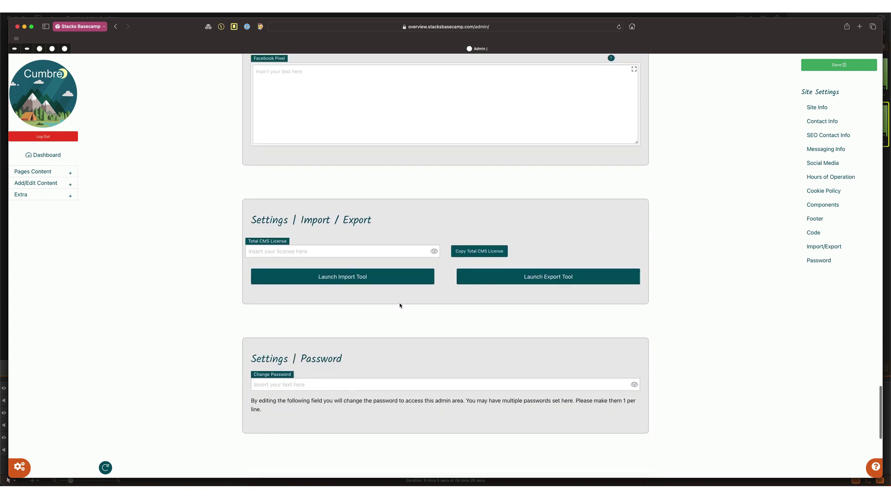
scroll(400, 305, down, 2)
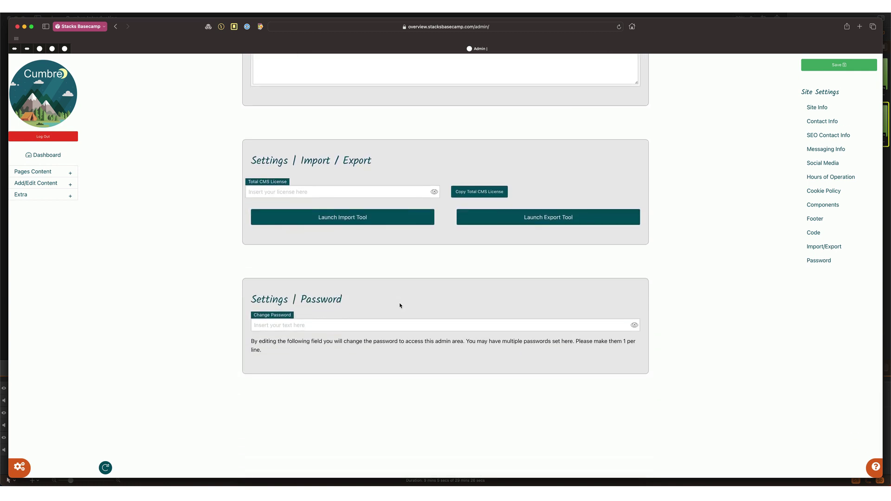
click(325, 191)
text(•••)
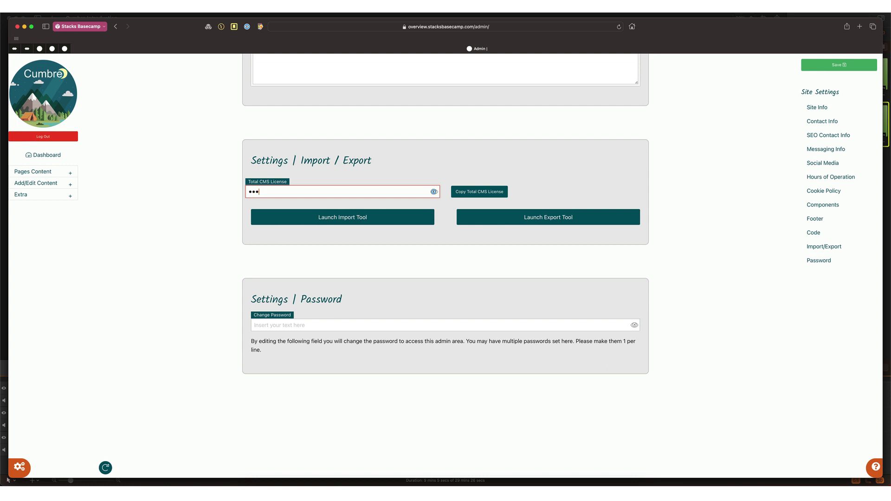
key(BackSpace)
key(BackSpace)
key(BackSpace)
text(•••••••••••••••••••)
key(Return)
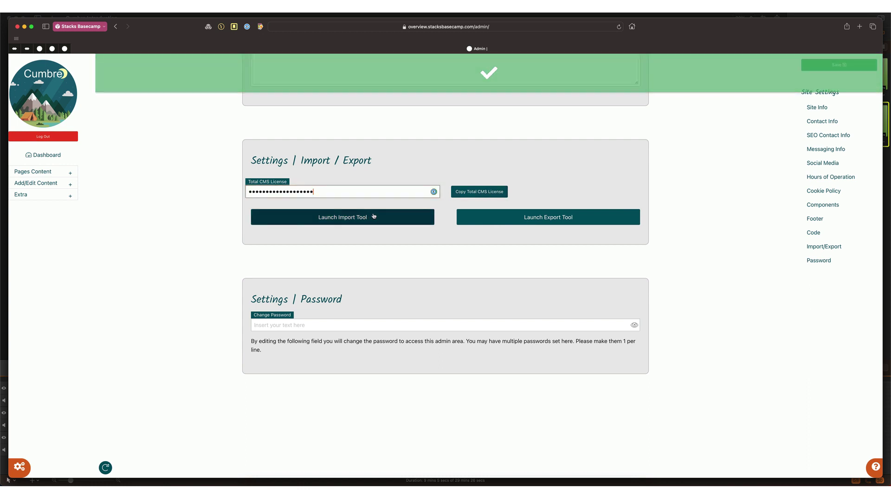
click(343, 218)
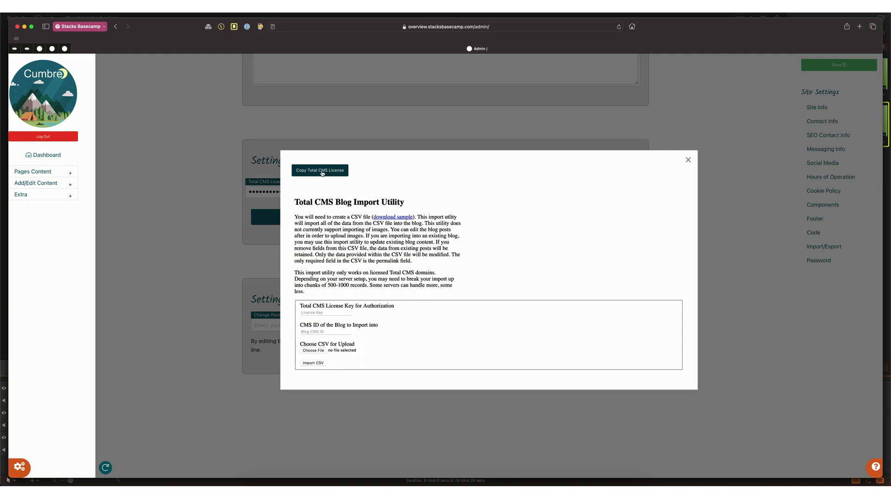
Step: Close the Blog Import Utility and briefly look at the Blog Export Utility
click(688, 160)
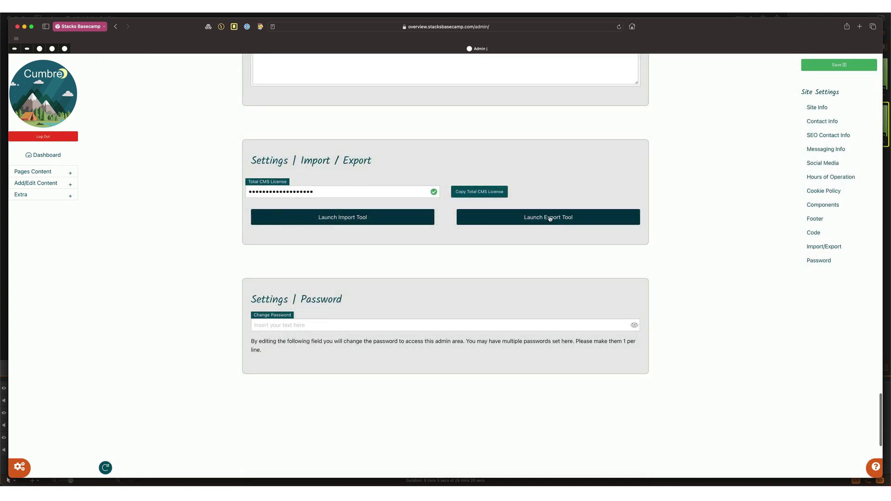
click(548, 219)
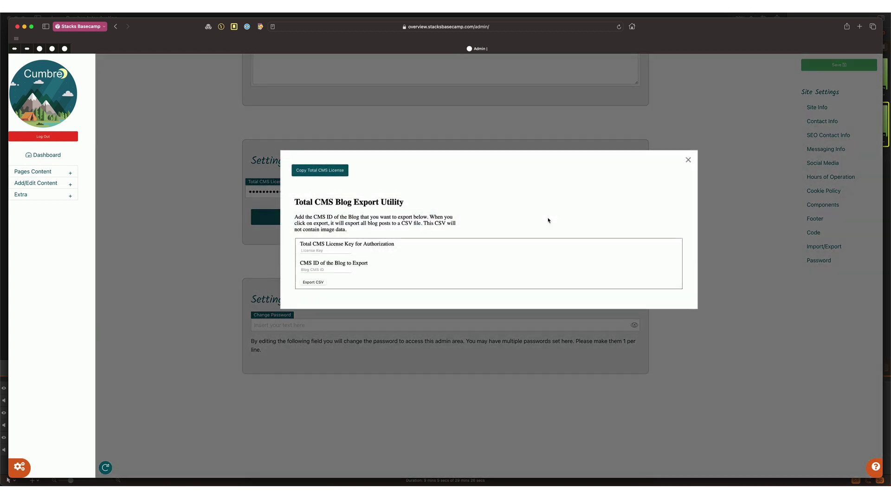
click(688, 160)
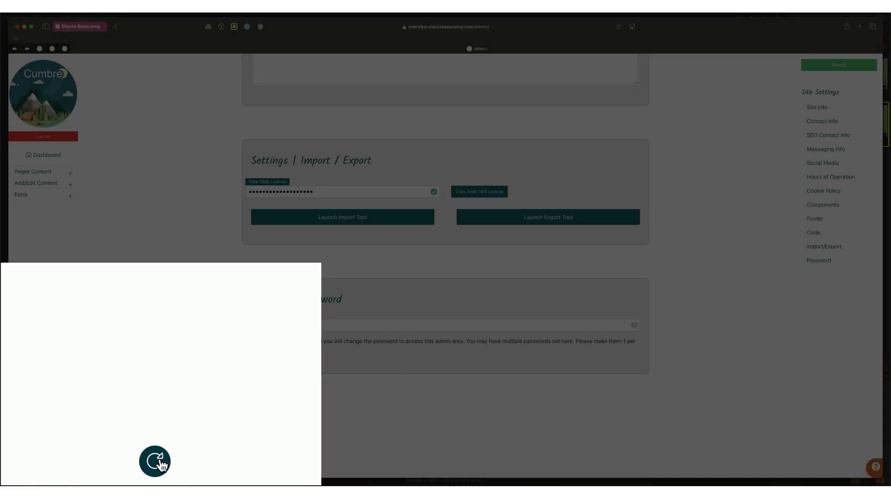
Step: Reload the settings page and then the admin portal to get back to the dashboard
click(106, 468)
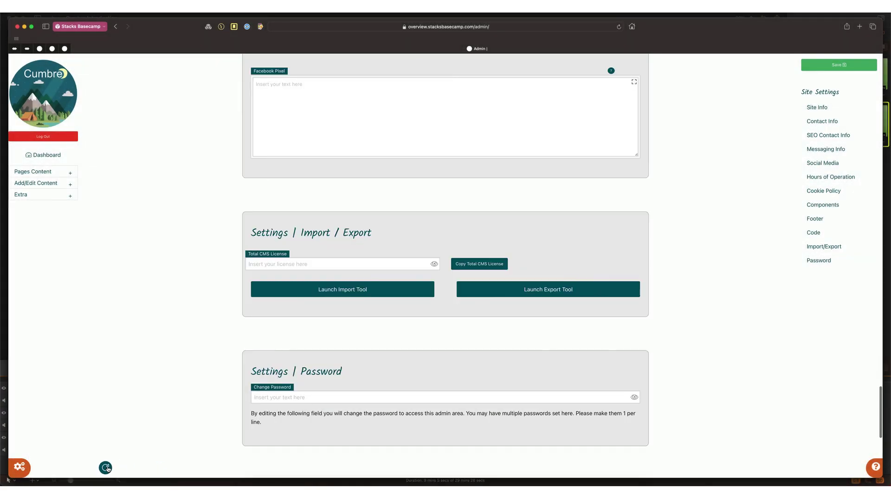
scroll(173, 207, up, 10)
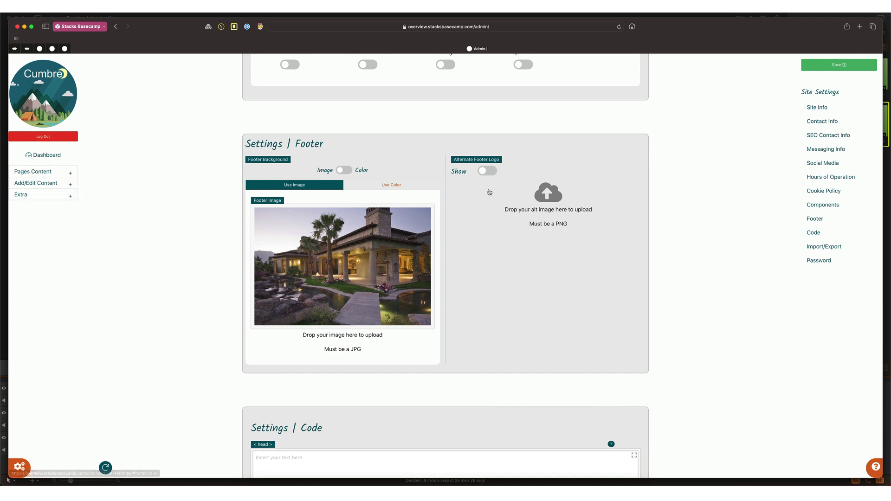
scroll(621, 239, up, 9)
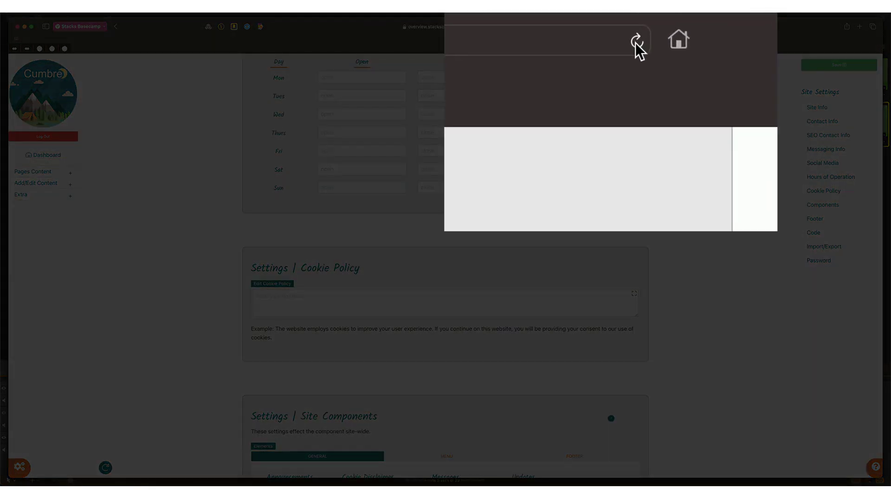
click(619, 28)
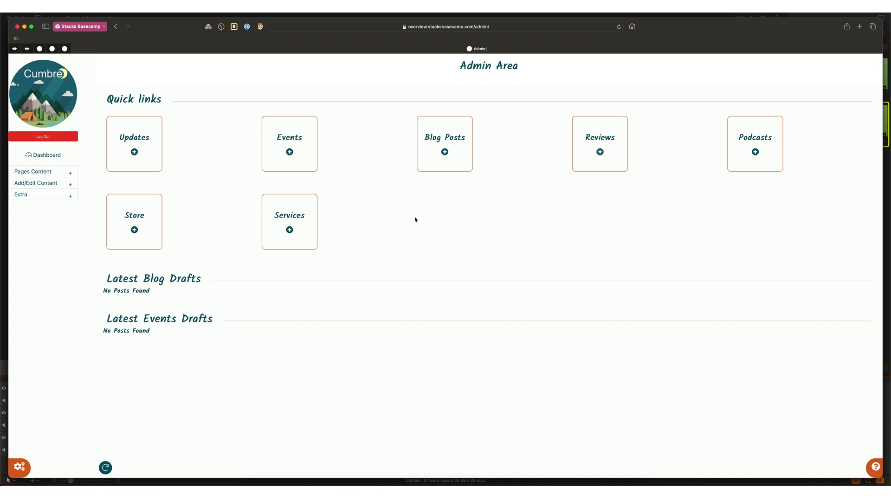
Step: Expand Pages Content in the sidebar to list the pages from Home through Updates
click(135, 154)
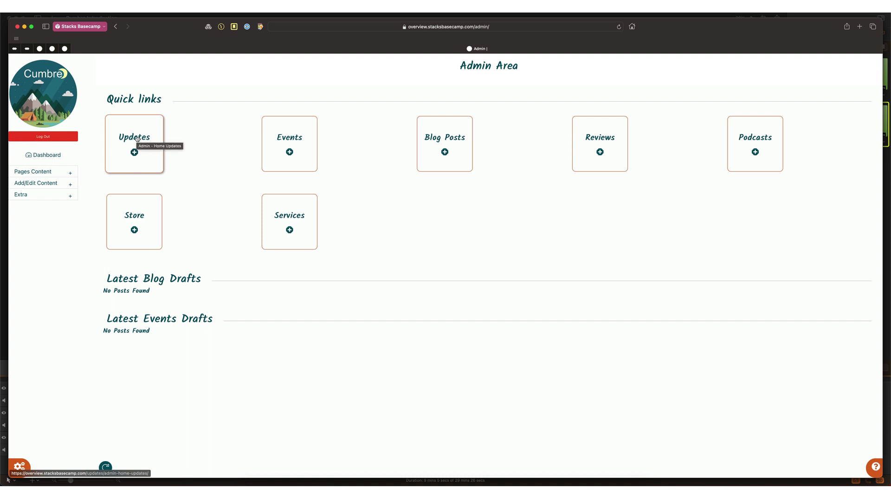
click(33, 171)
scroll(52, 236, down, 1)
scroll(53, 235, down, 2)
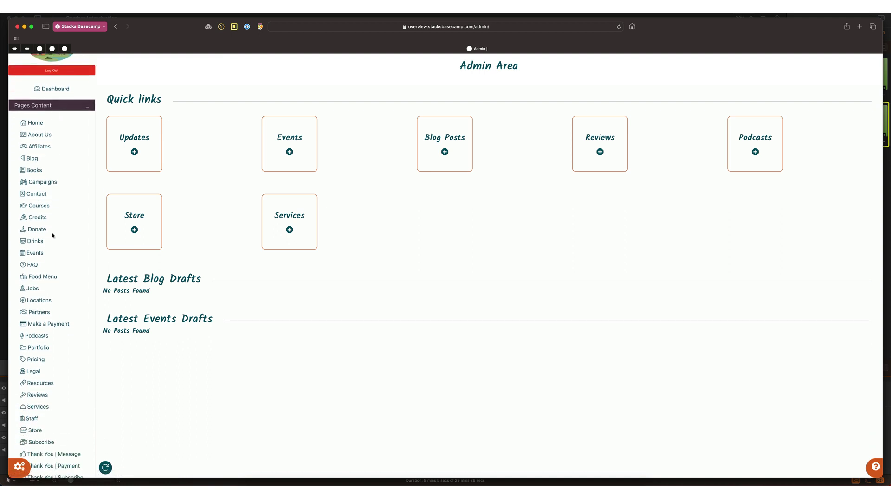
scroll(53, 235, down, 1)
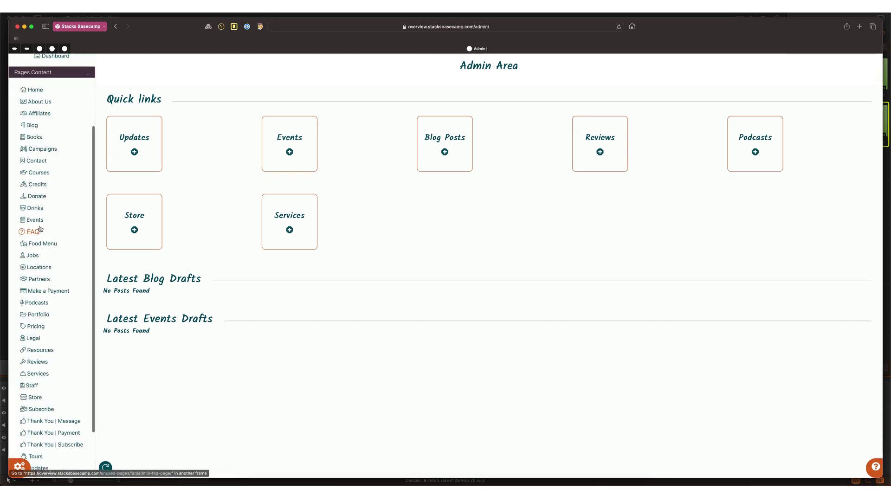
Step: Open the Home page's Page Settings and enter 'Home' as its Page Link Title
click(36, 92)
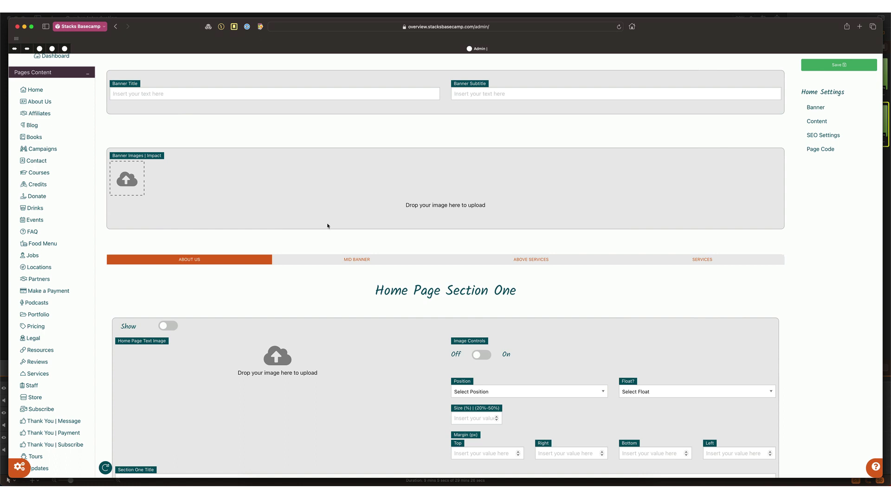
scroll(297, 282, down, 3)
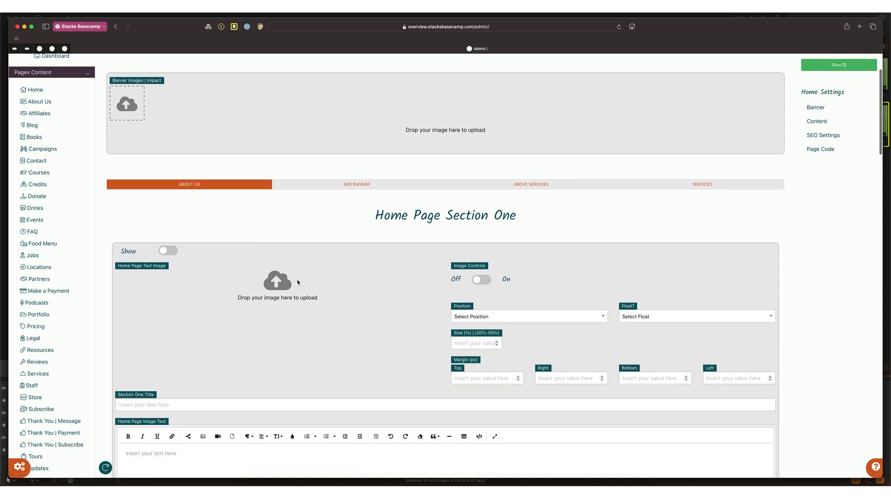
scroll(298, 282, down, 2)
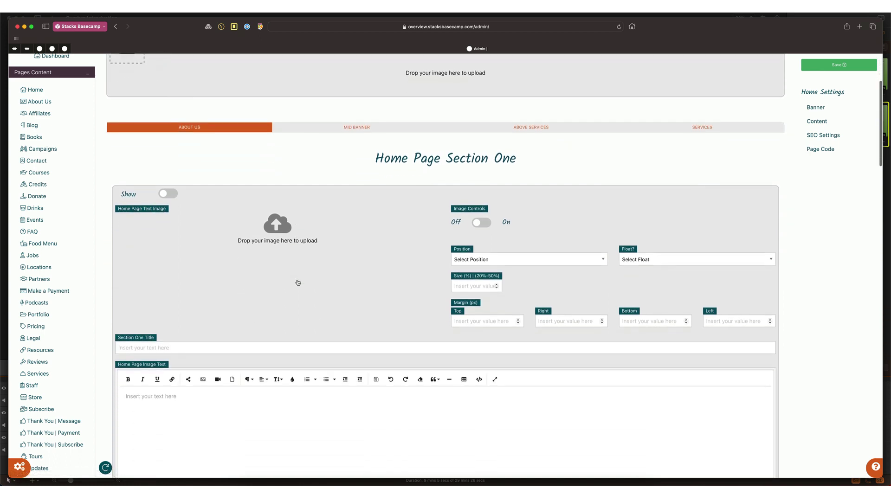
scroll(297, 280, down, 15)
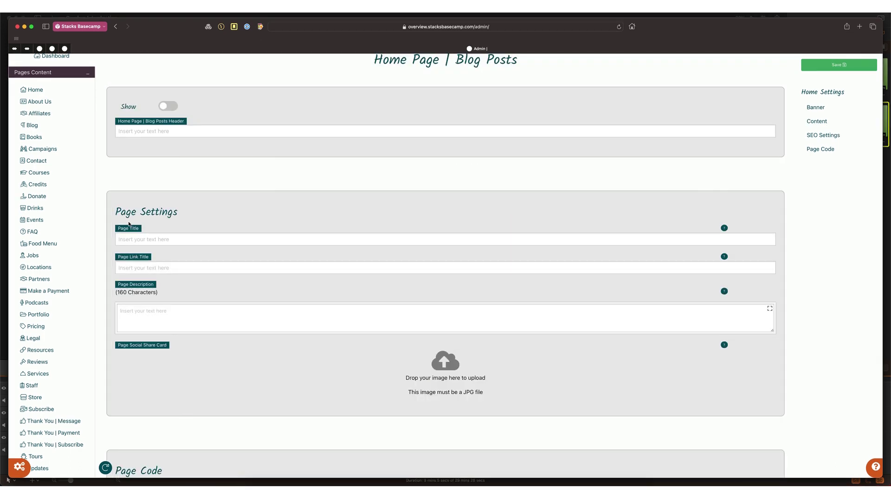
drag(116, 212, 184, 211)
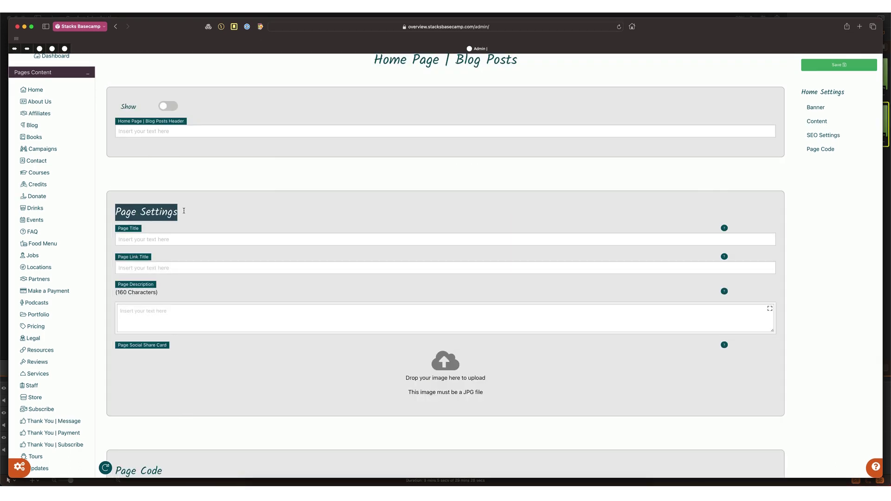
click(164, 240)
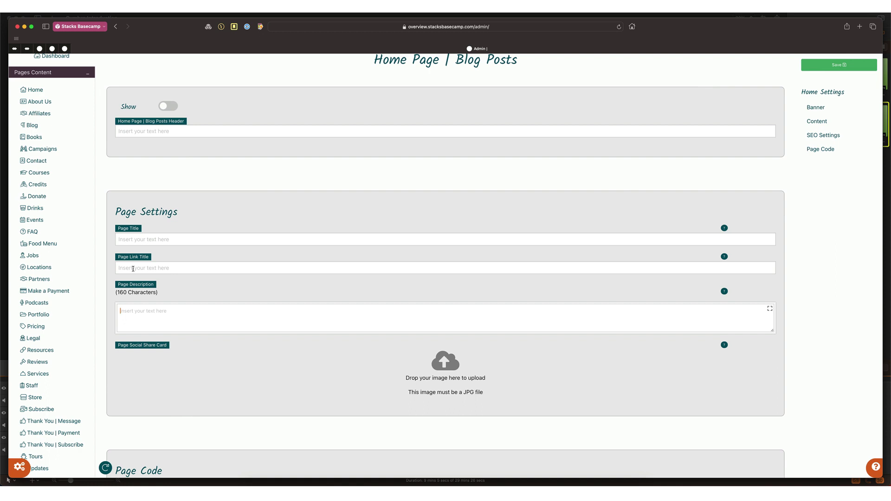
click(133, 269)
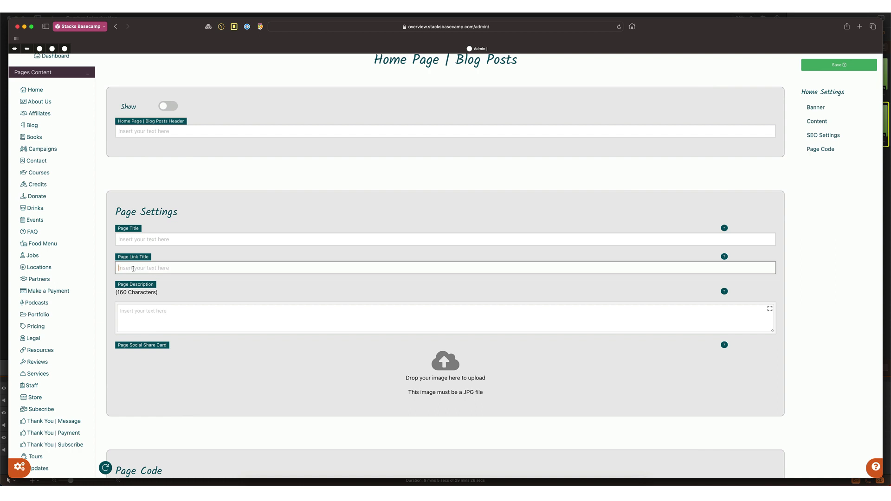
text(Home)
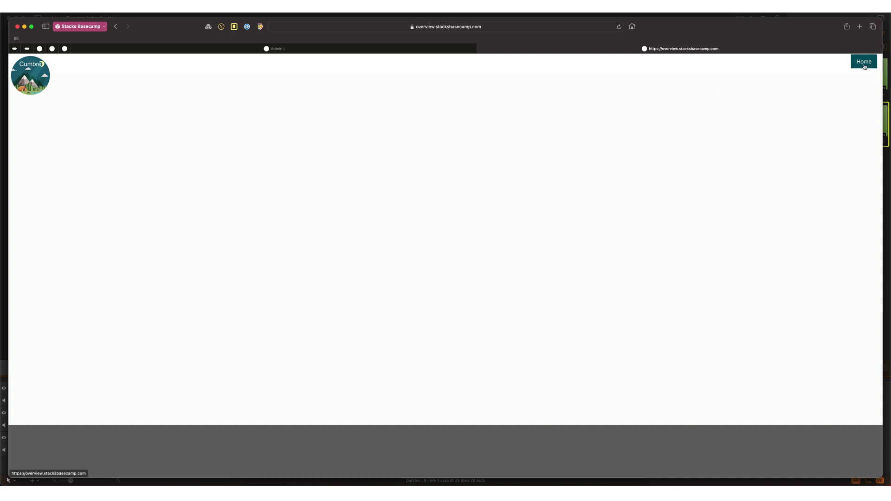
Step: Back in the admin tab, try About Us (Not Found), then load the Blog page settings
key(ctrl+shift+Tab)
scroll(252, 227, up, 4)
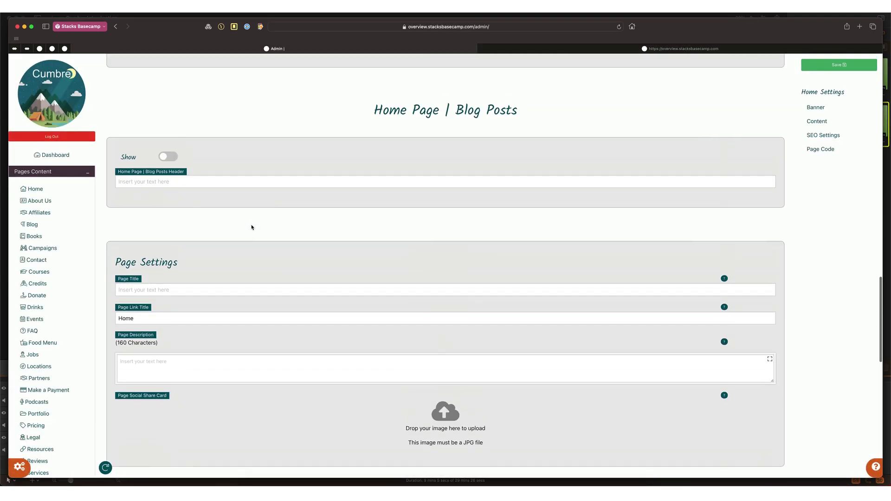
click(44, 202)
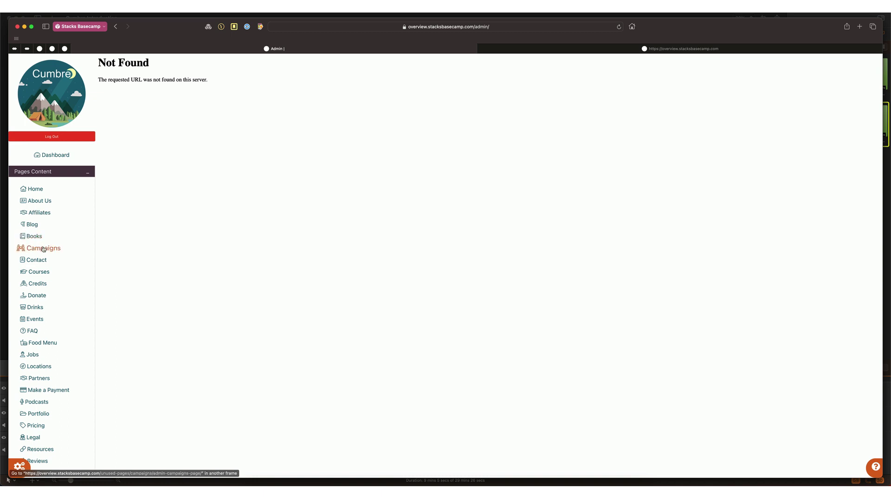
click(31, 225)
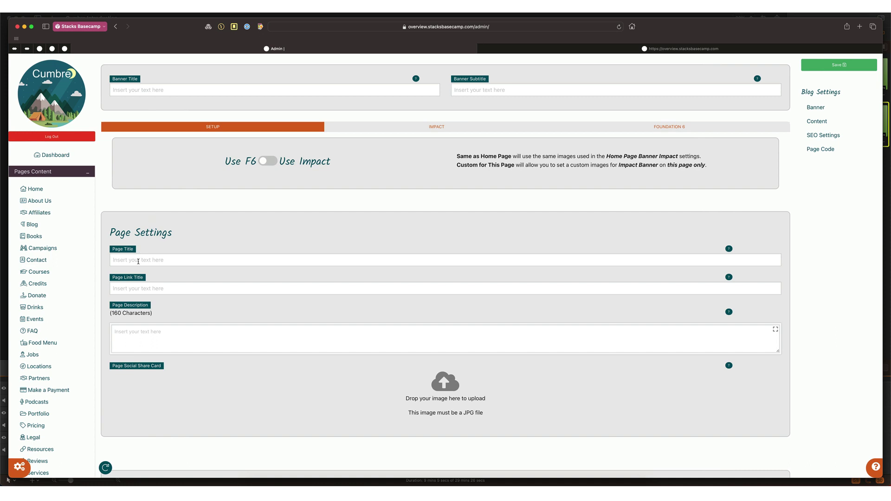
Step: Enter 'Blog' as the Blog page's Page Link Title and save it
click(137, 287)
text(Blog)
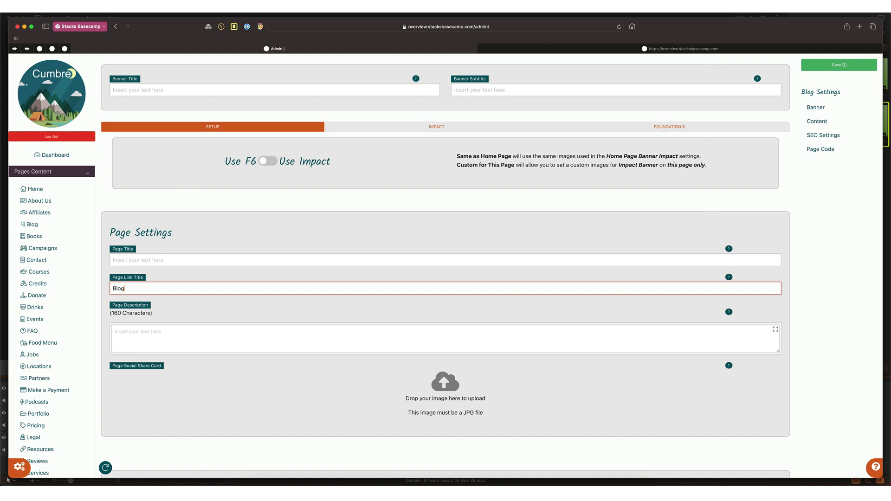
key(Return)
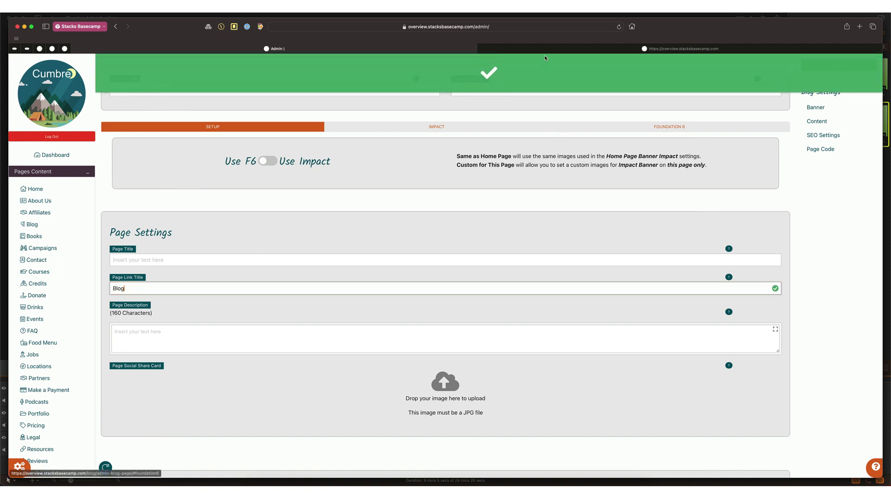
Step: Reload the public site to check its navigation links, then return to the admin tab
click(541, 49)
key(super+r)
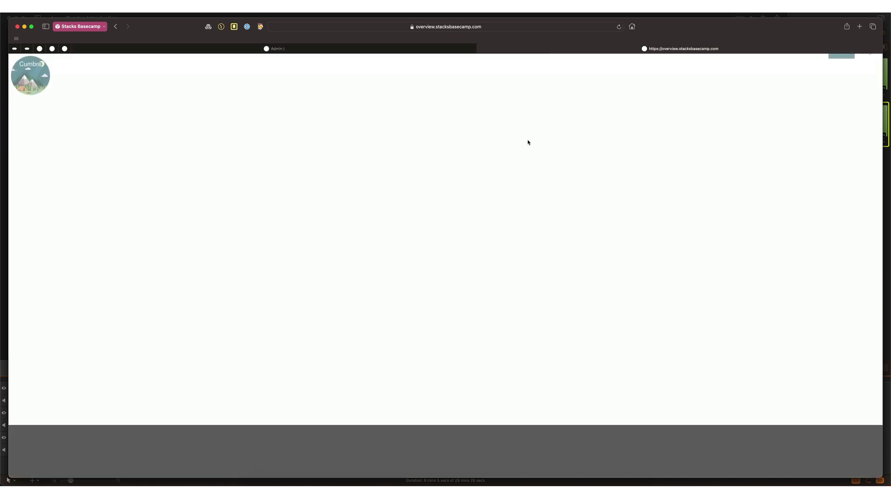
click(346, 48)
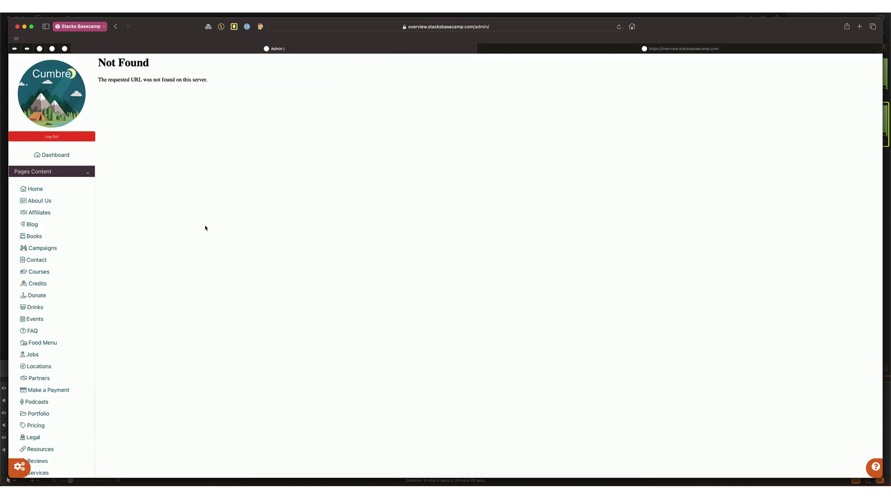
key(super+Tab)
key(super+Tab)
key(super+Tab)
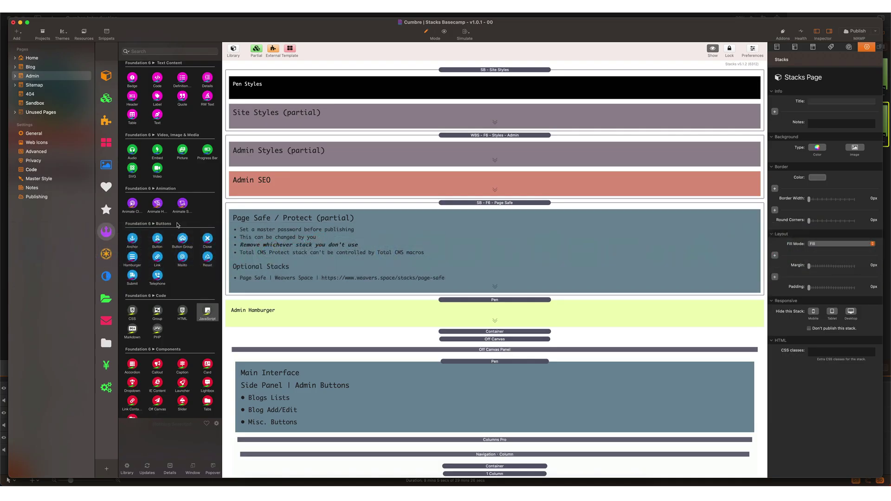
Step: Expand and collapse Unused Pages, then scroll the Admin page's Pages Content, Add/Edit Content and Extra button stacks
click(15, 112)
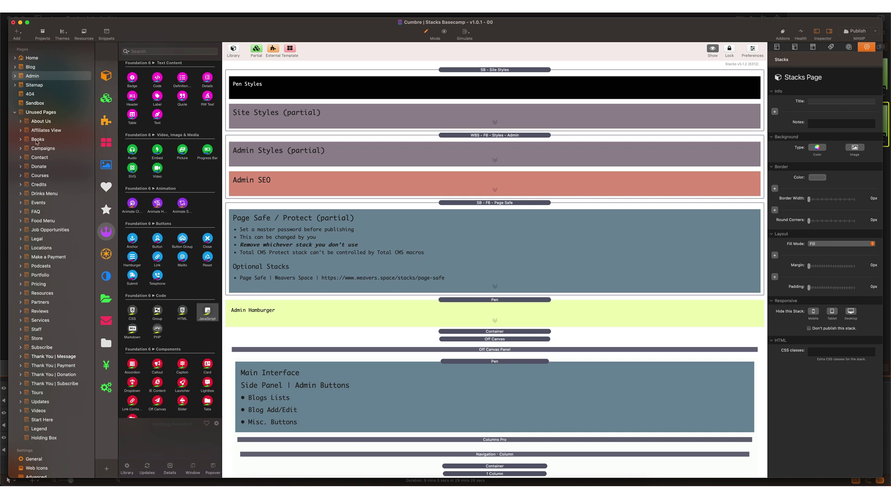
click(16, 113)
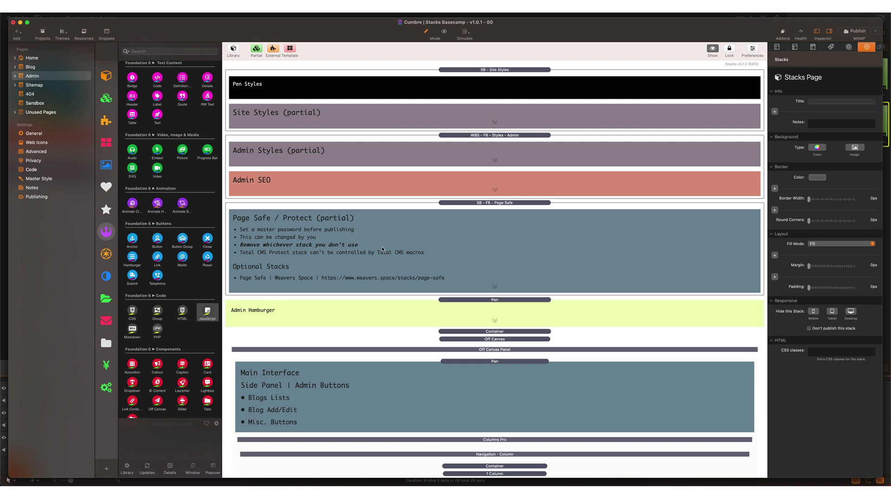
scroll(384, 251, down, 2)
scroll(384, 251, up, 2)
scroll(350, 298, down, 10)
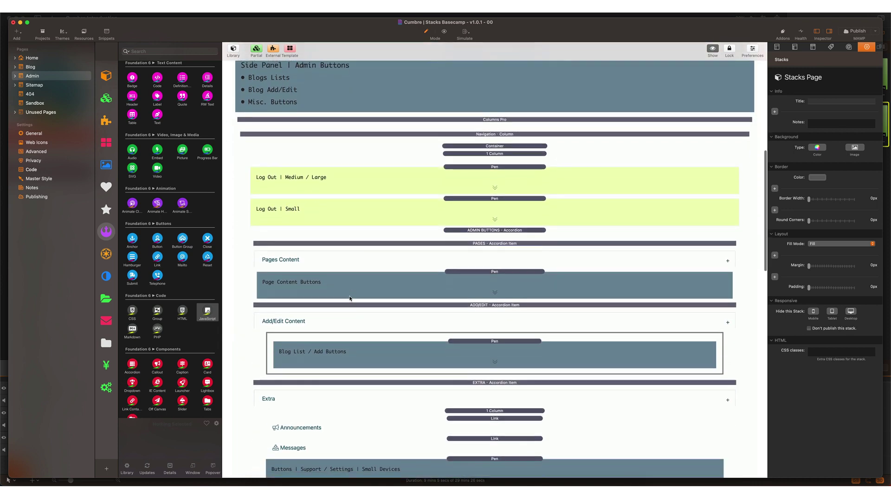
scroll(350, 299, down, 3)
Step: Expand Page Content Buttons and review its page links, including Home, About Us and Affiliates
click(469, 262)
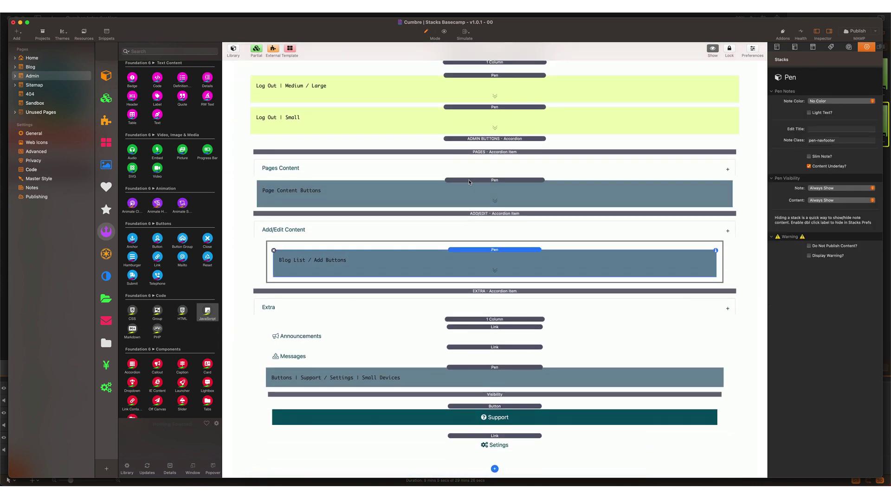
double_click(469, 180)
scroll(443, 241, down, 3)
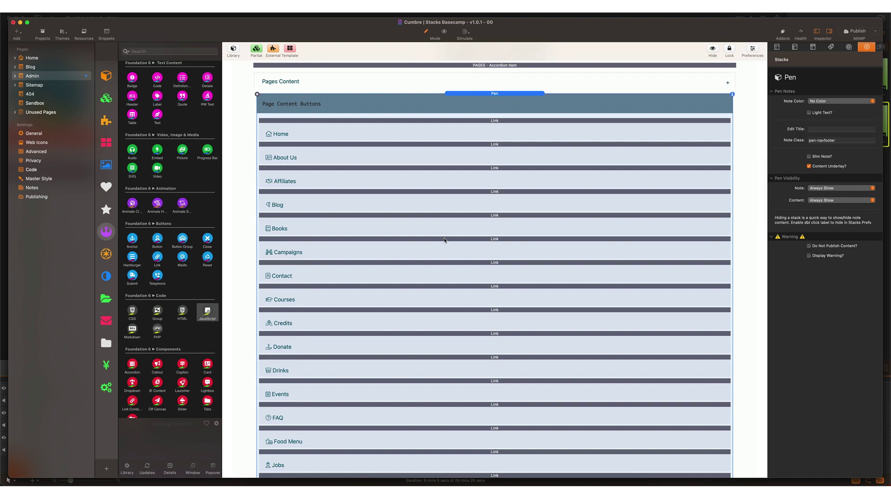
scroll(444, 240, down, 2)
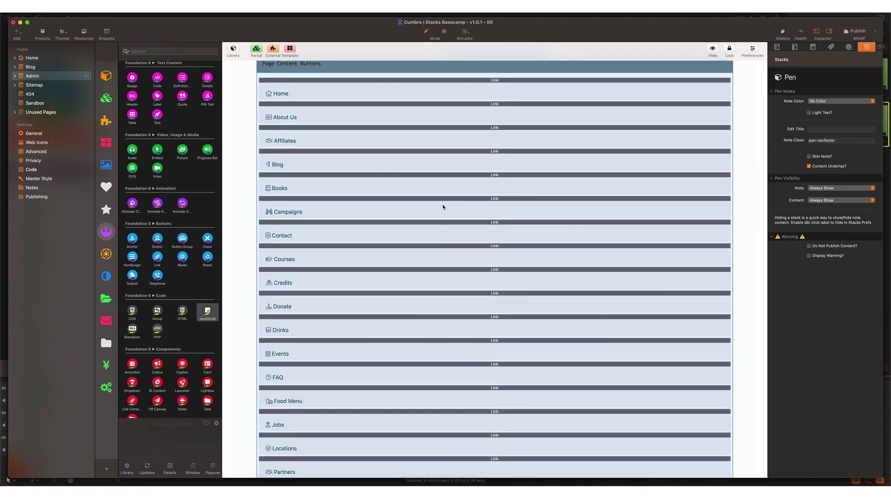
click(432, 93)
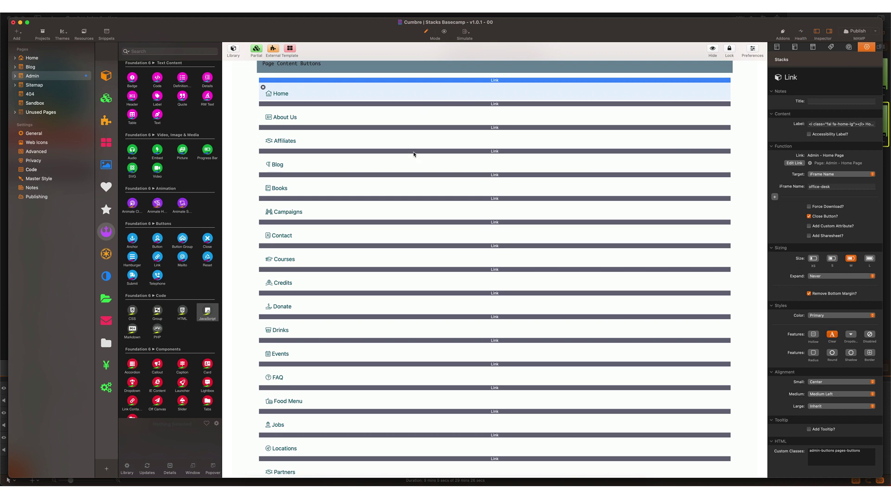
click(414, 154)
click(414, 112)
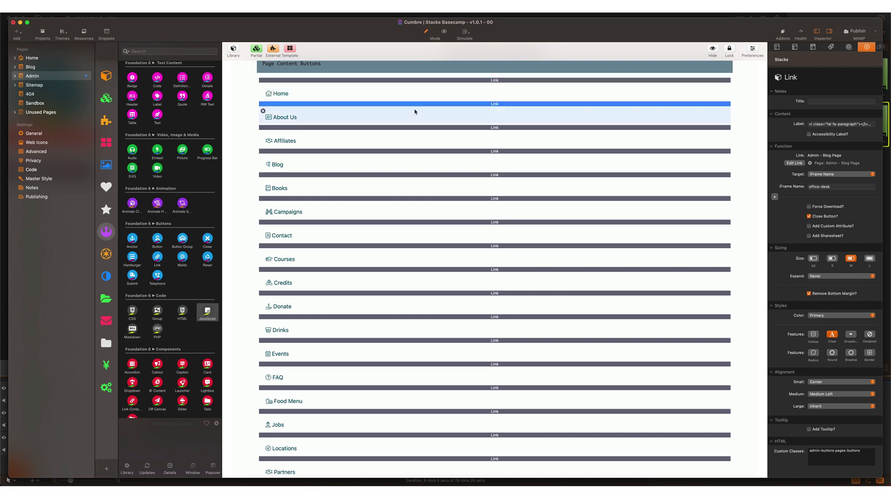
click(408, 136)
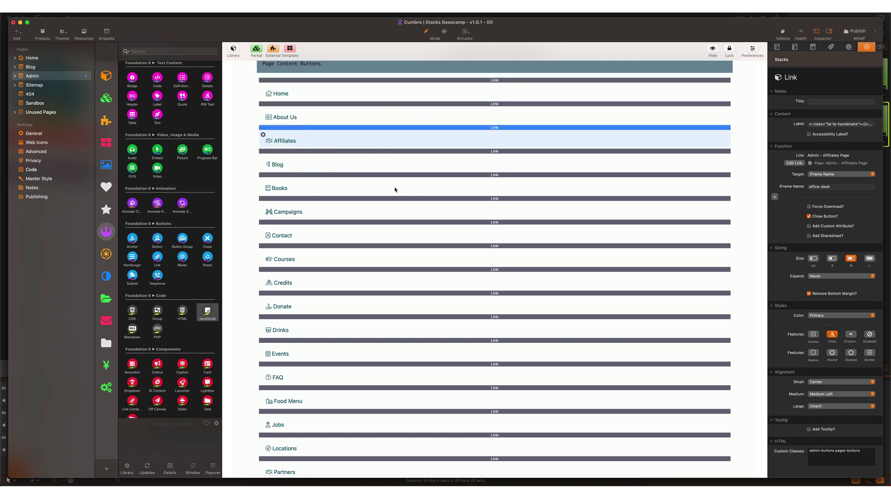
click(408, 120)
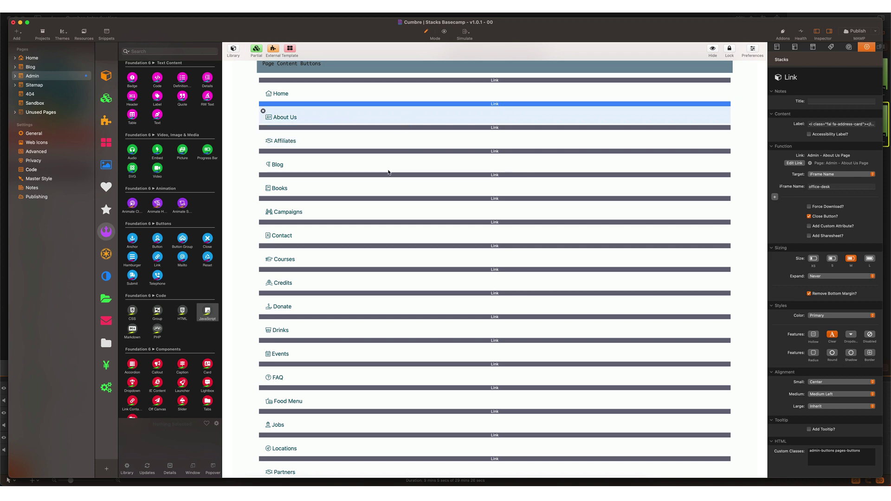
Step: Move the unused page links, such as Books and Contact, into Unused Menu Items and collapse the note
click(388, 190)
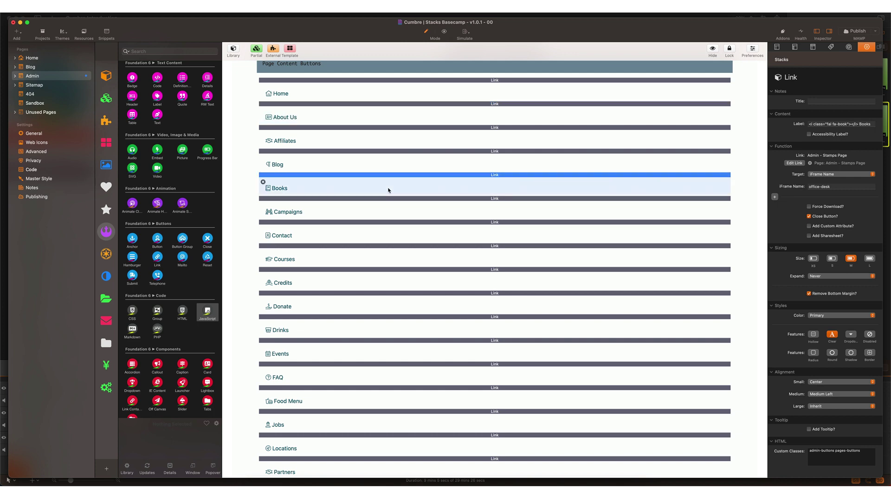
click(388, 213)
click(395, 239)
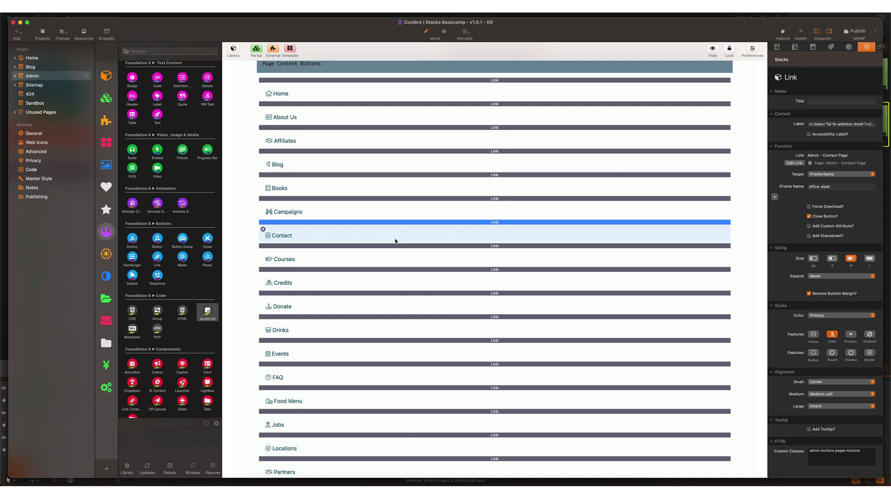
scroll(435, 231, down, 20)
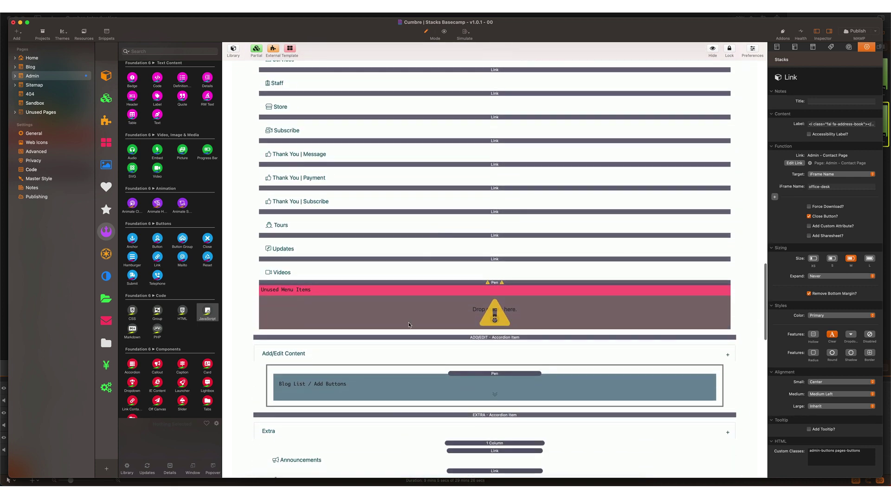
click(404, 304)
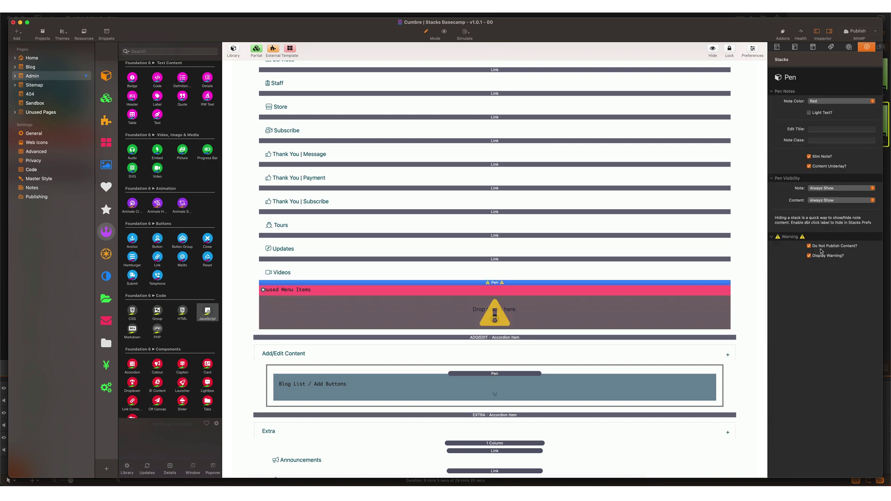
double_click(444, 284)
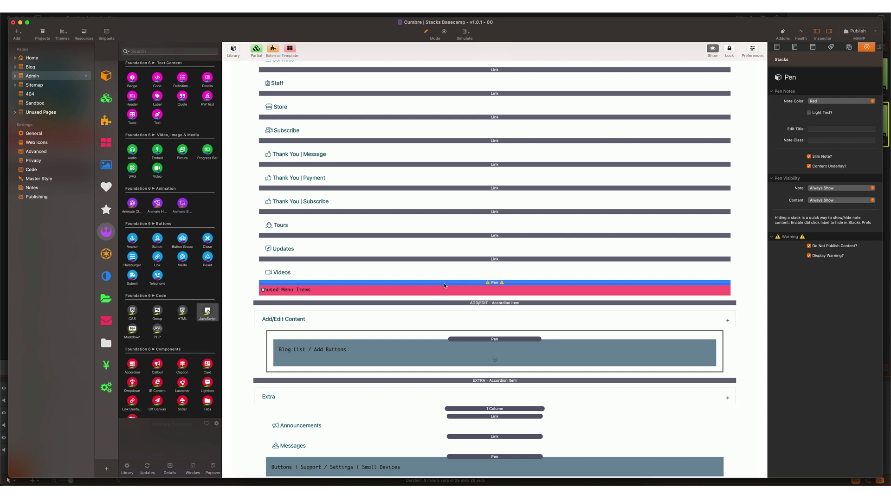
double_click(443, 282)
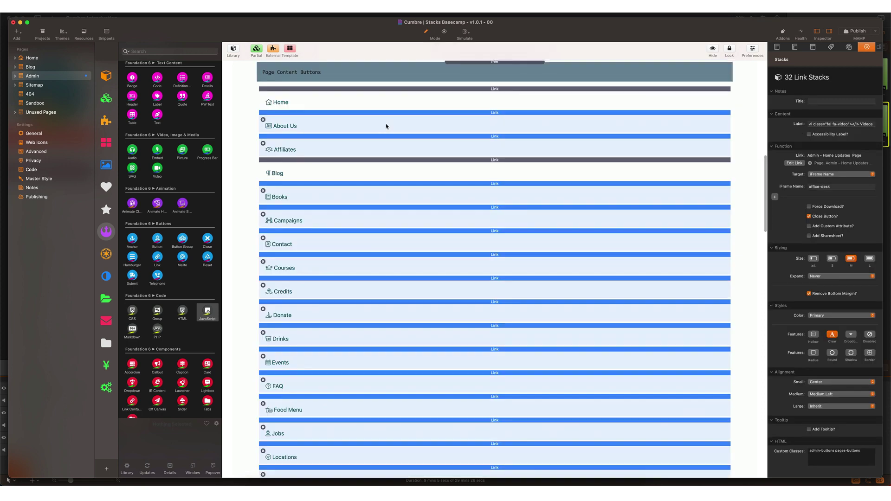
scroll(403, 273, down, 6)
scroll(403, 274, down, 8)
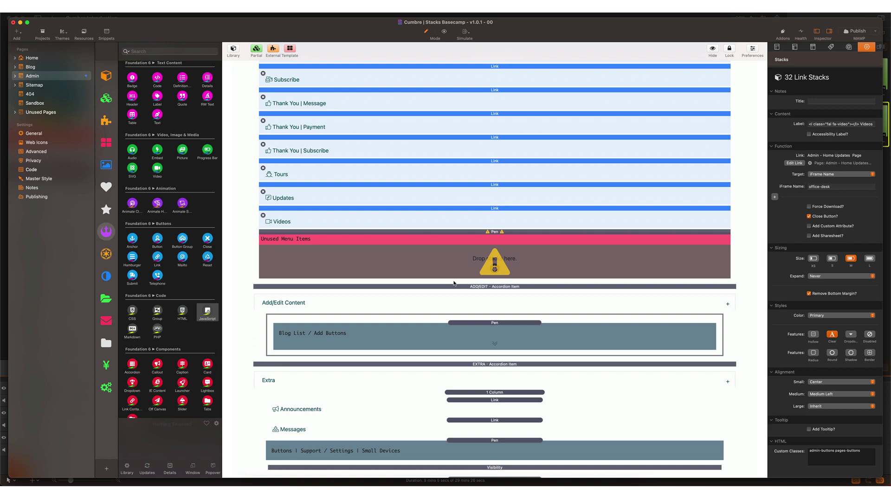
drag(461, 204, 480, 261)
scroll(481, 261, up, 3)
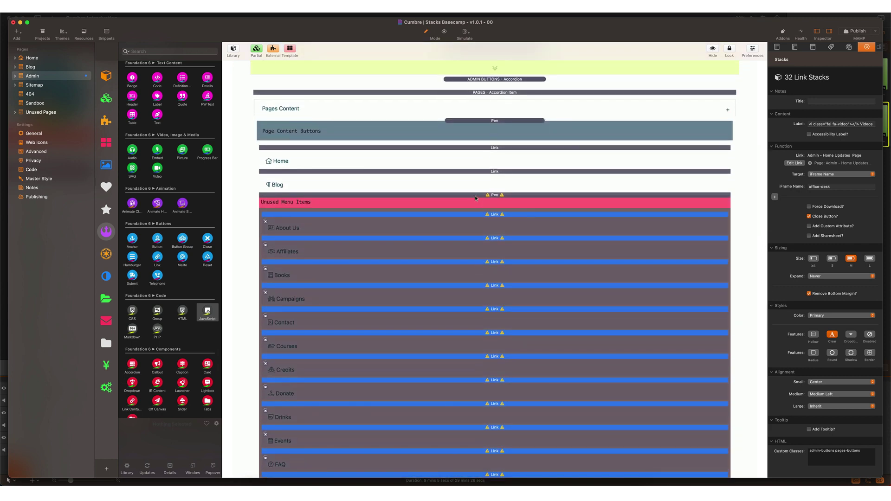
double_click(474, 195)
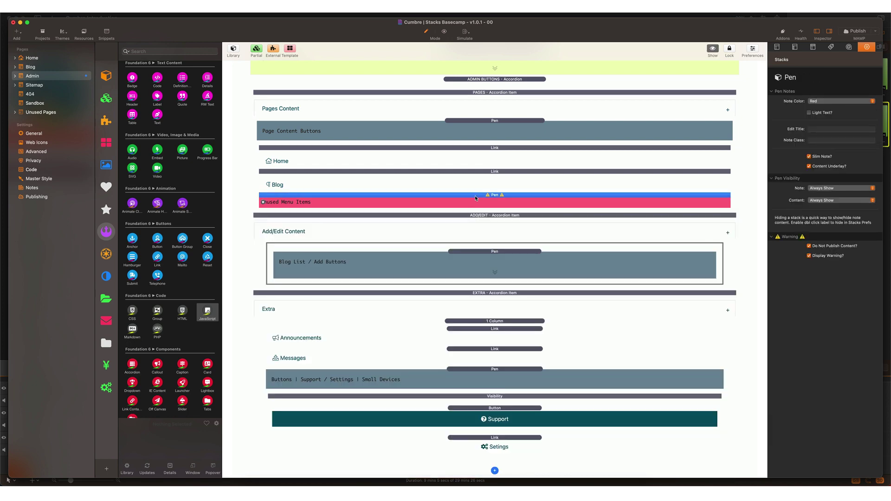
Step: Move all two-column add-content rows except Blog Post into the blog list's Unused Menu Items note, then collapse it
double_click(466, 251)
scroll(467, 251, down, 10)
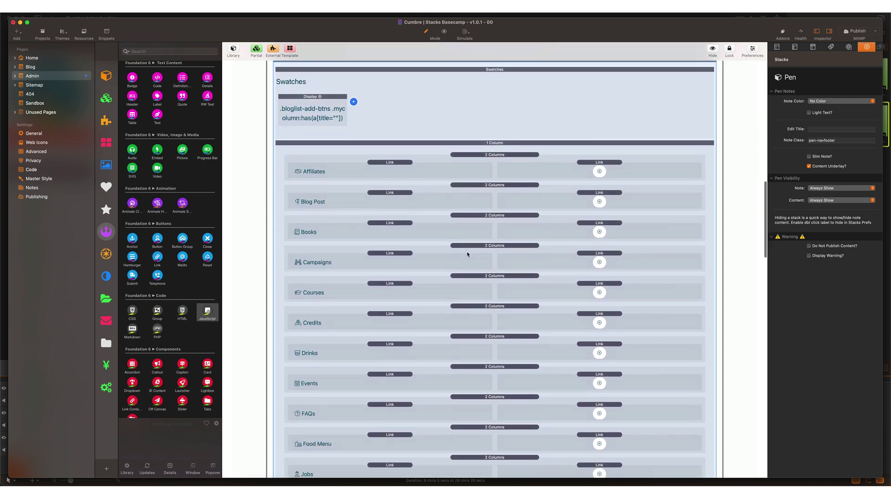
scroll(467, 254, down, 3)
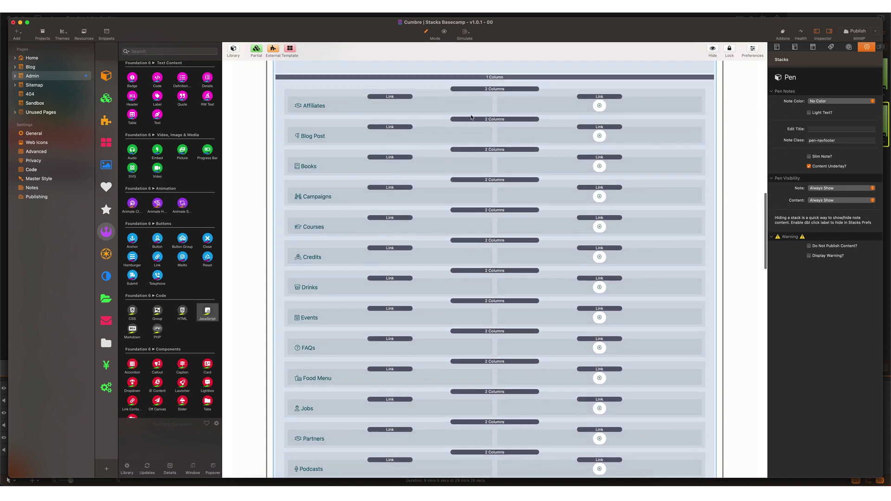
click(470, 89)
key(super+a)
scroll(464, 155, up, 7)
scroll(477, 327, down, 15)
scroll(478, 327, down, 10)
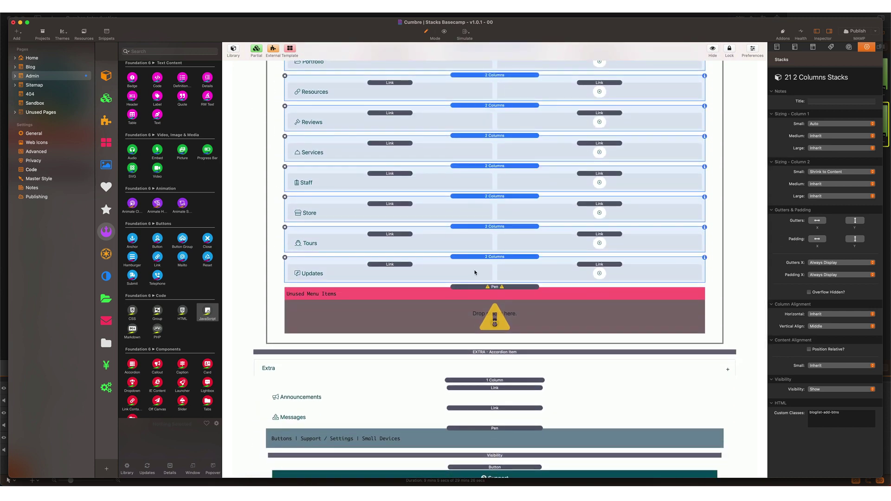
drag(478, 263, 494, 309)
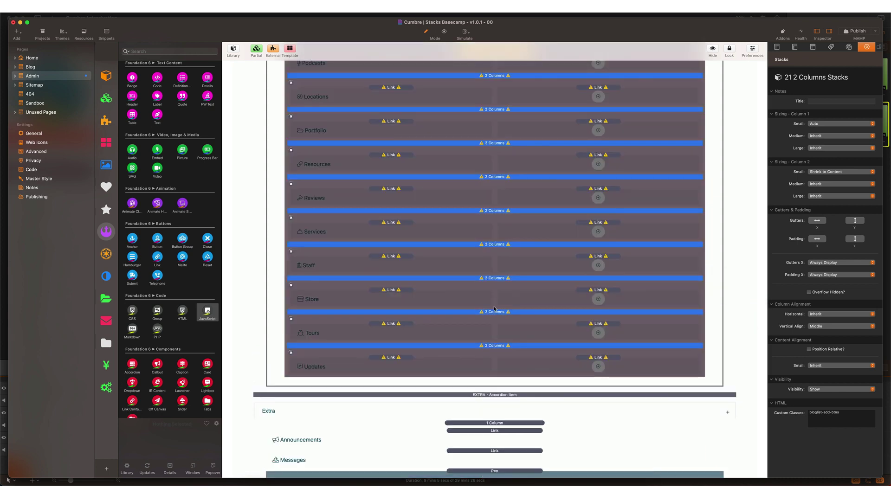
scroll(489, 268, up, 10)
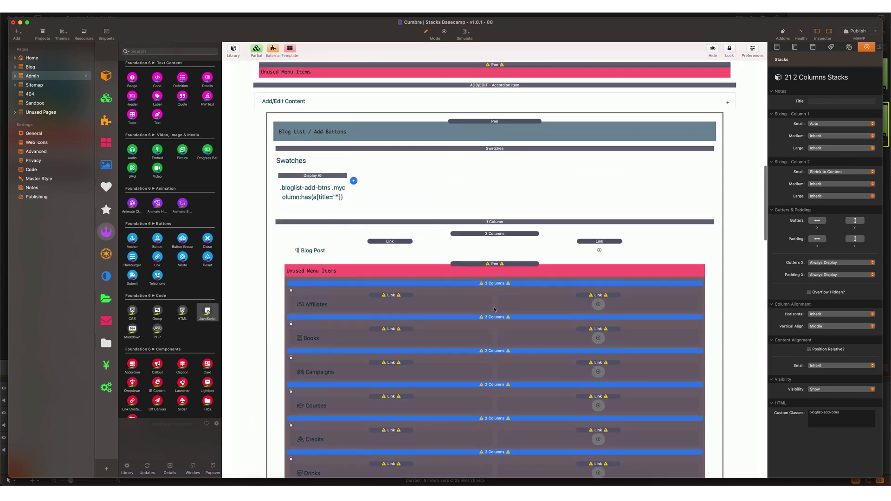
double_click(488, 268)
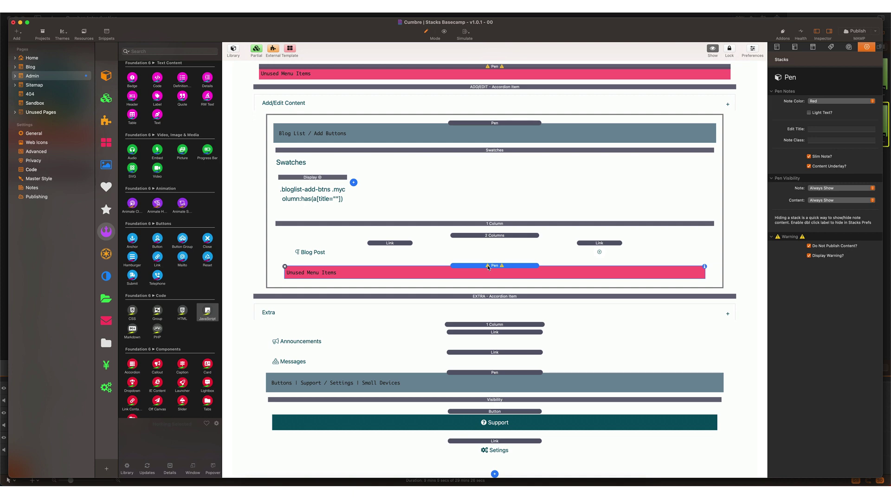
Step: Place a new Pen note from the library just above the existing Unused Menu Items note
scroll(489, 267, up, 2)
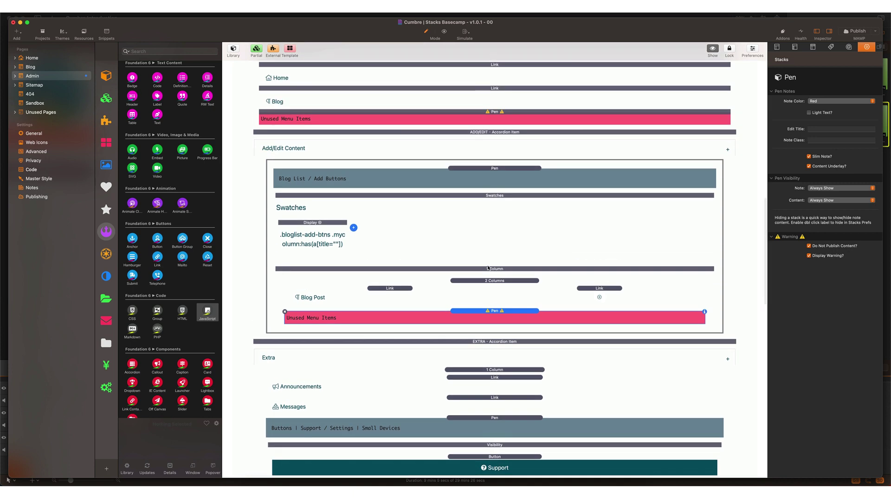
click(457, 112)
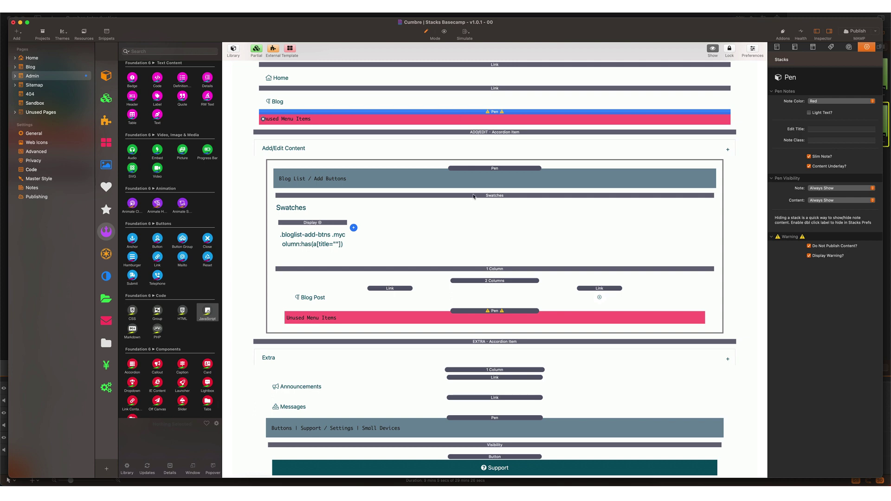
click(107, 231)
click(132, 102)
drag(133, 103, 403, 117)
Step: Make the new note red and slim, and title it 'Unused Menu Item'
click(811, 101)
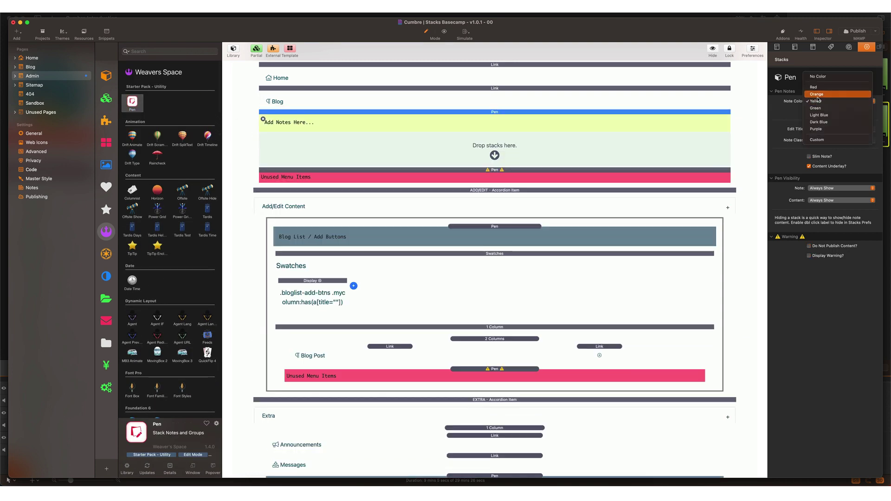
click(817, 88)
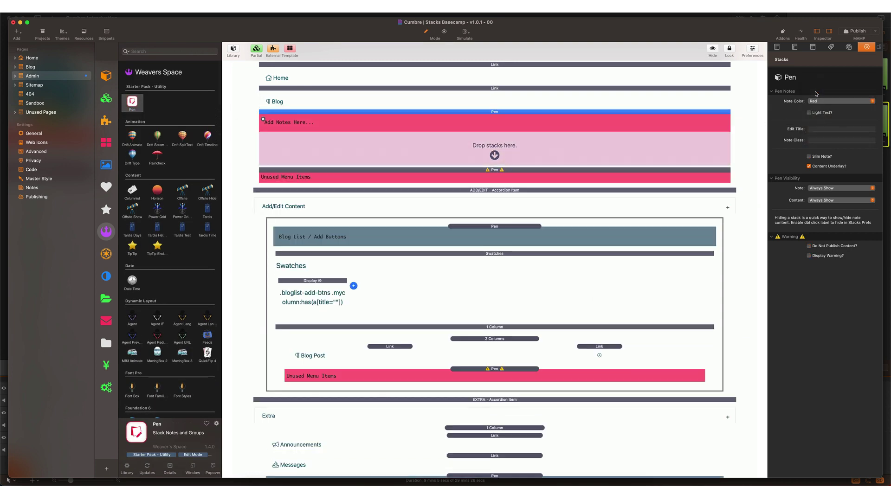
click(809, 157)
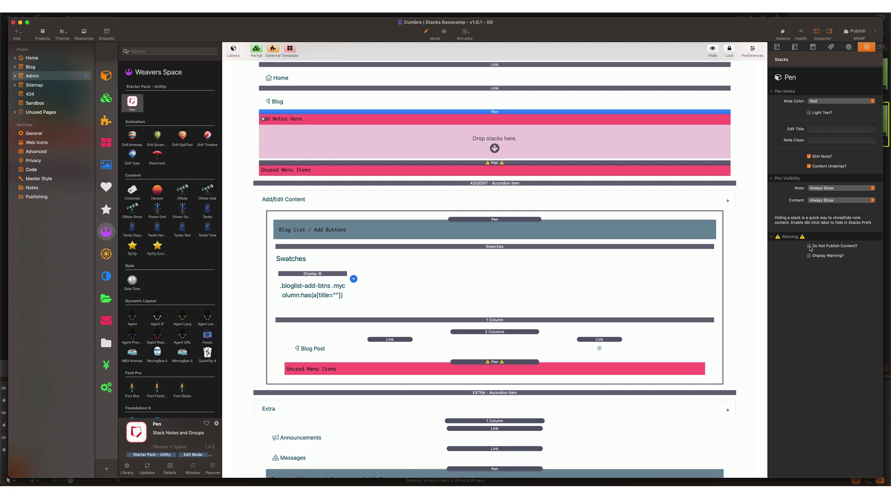
double_click(324, 119)
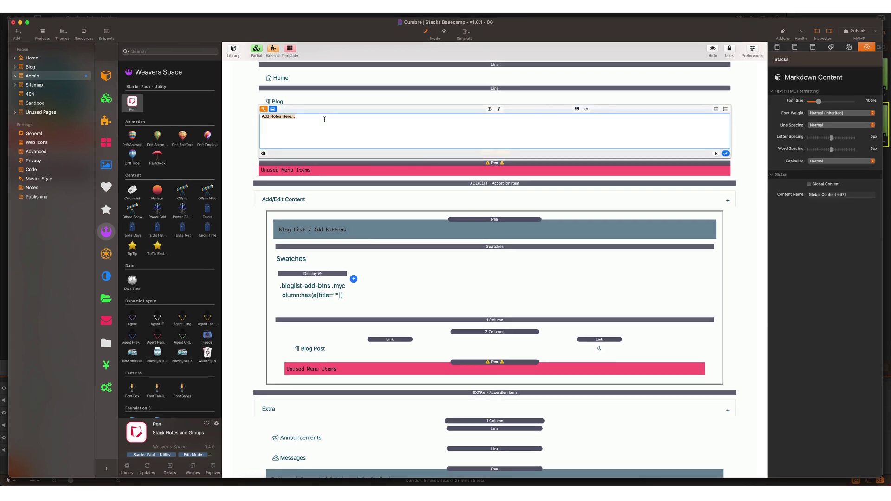
text(Unused Menu Items)
Step: Delete the duplicate Unused Menu Items note, collapse Page Content Buttons, and select the Blog List group
click(353, 101)
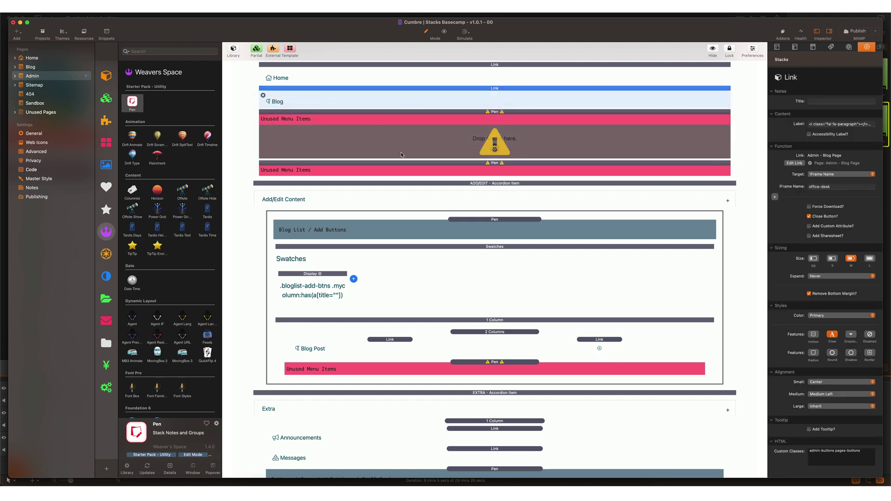
click(509, 113)
key(Delete)
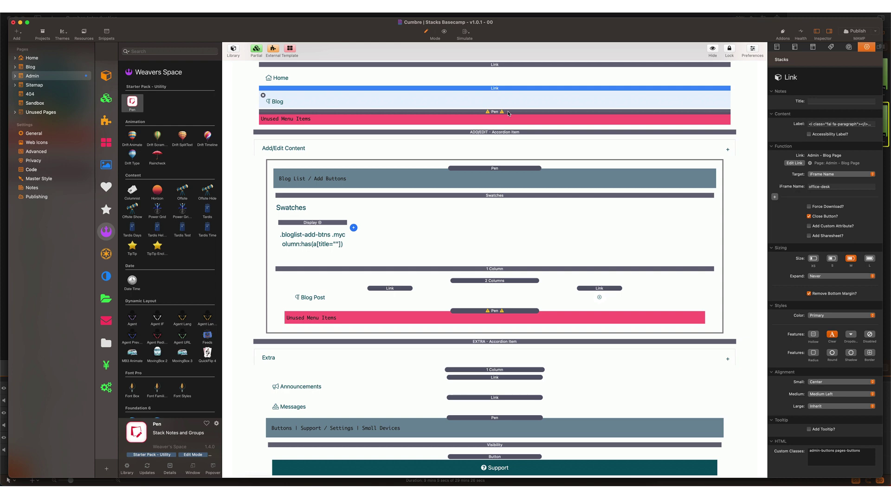
scroll(508, 112, up, 4)
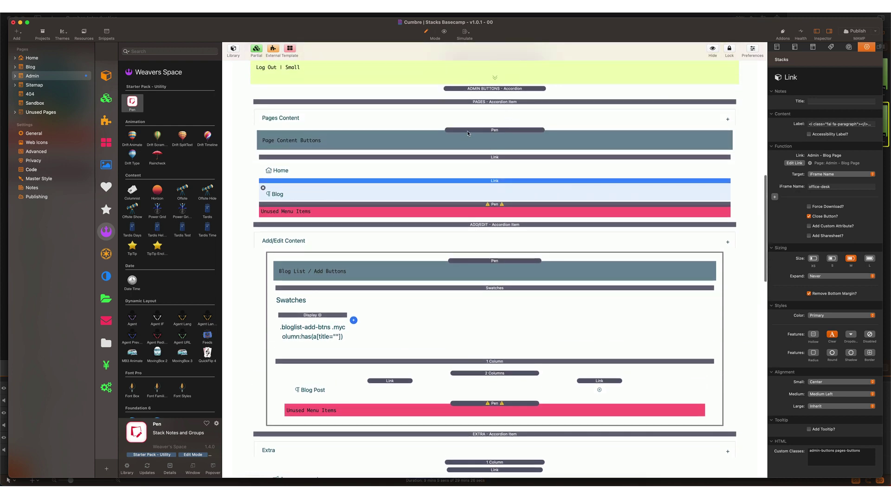
double_click(468, 134)
click(467, 199)
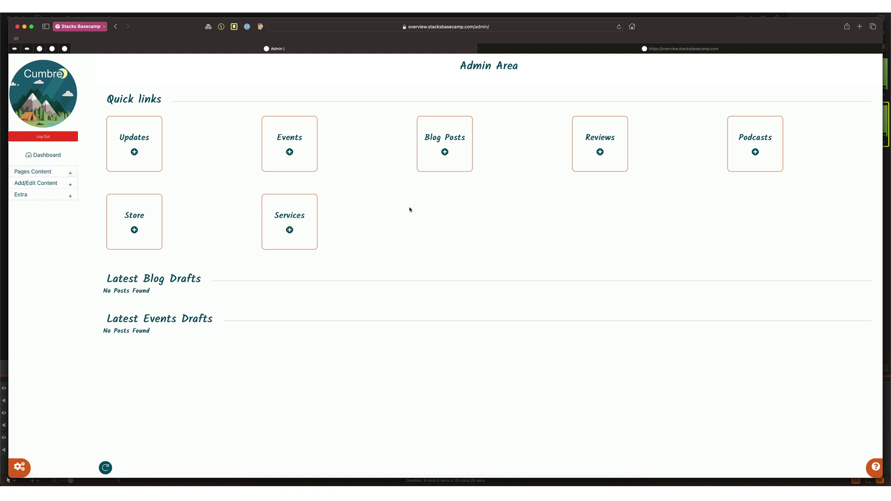
Step: In the Safari admin sidebar, expand Pages Content and Add/Edit Content to check the remaining links
click(71, 171)
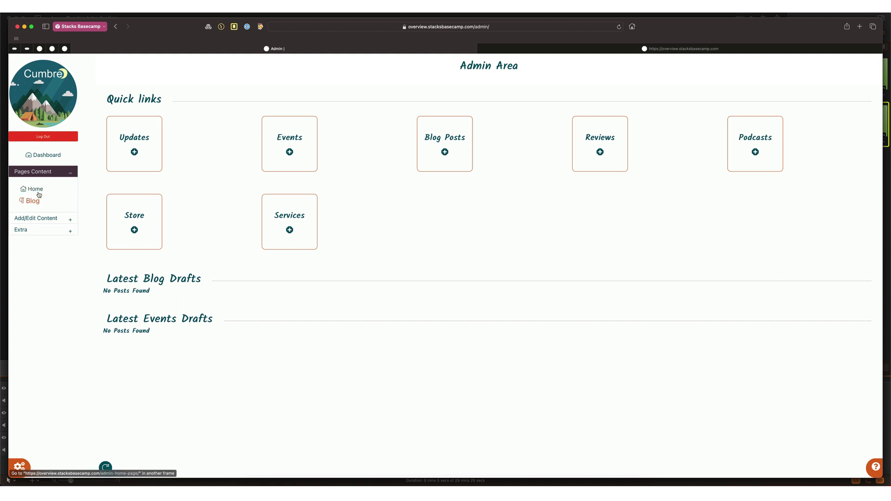
click(46, 219)
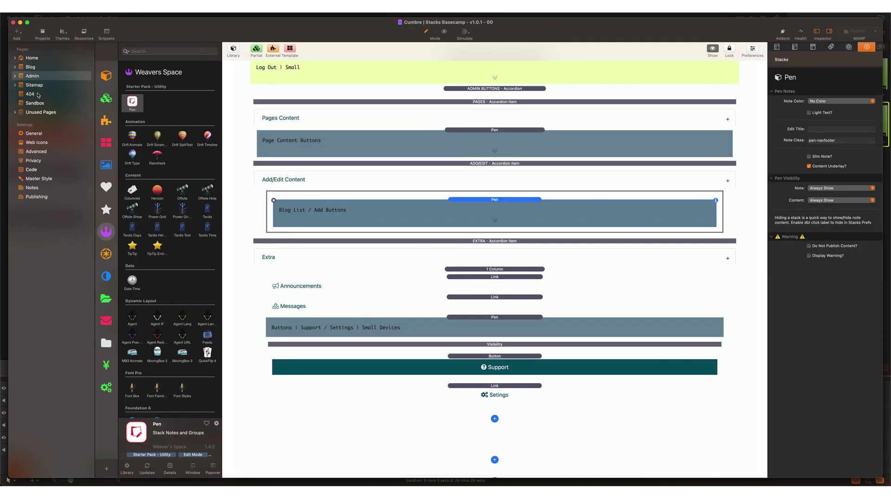
Step: Open the Admin - Settings sub-page and select its Social Media settings section
click(15, 77)
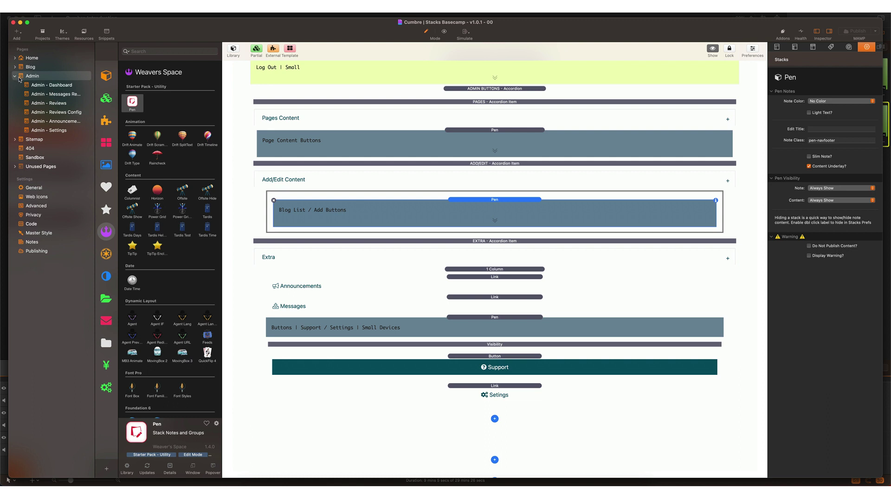
click(27, 131)
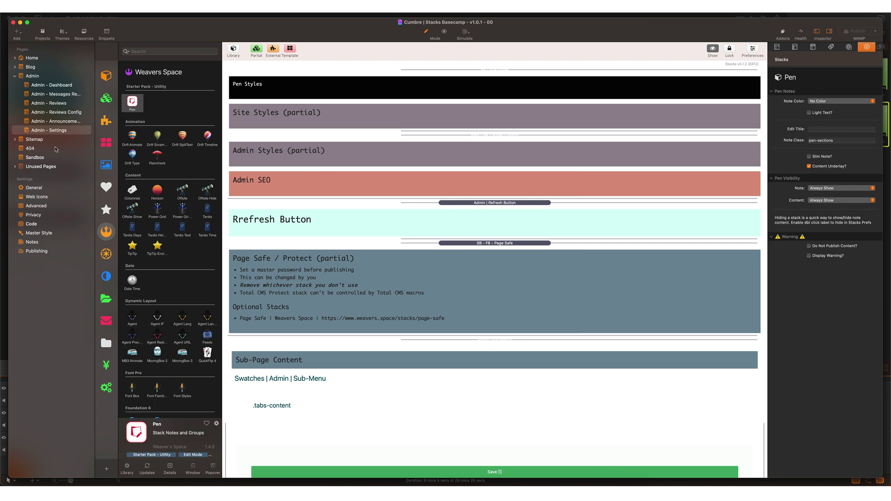
scroll(404, 142, down, 10)
scroll(404, 141, down, 9)
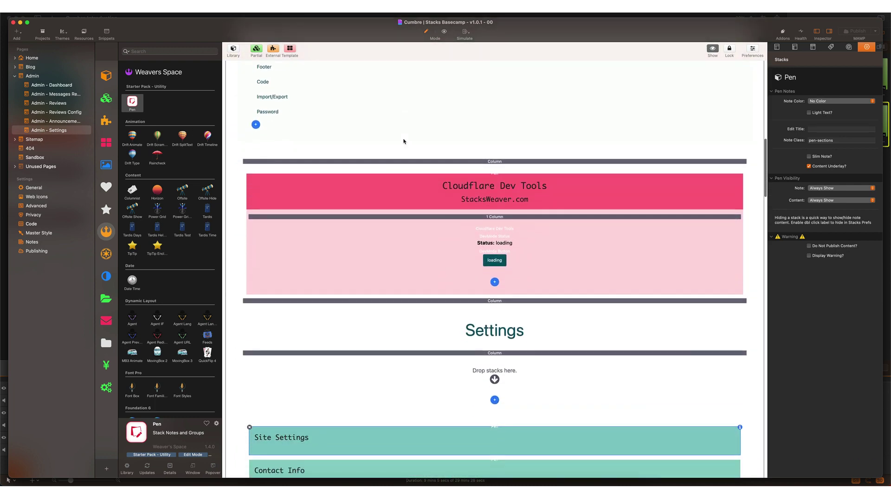
scroll(403, 141, down, 1)
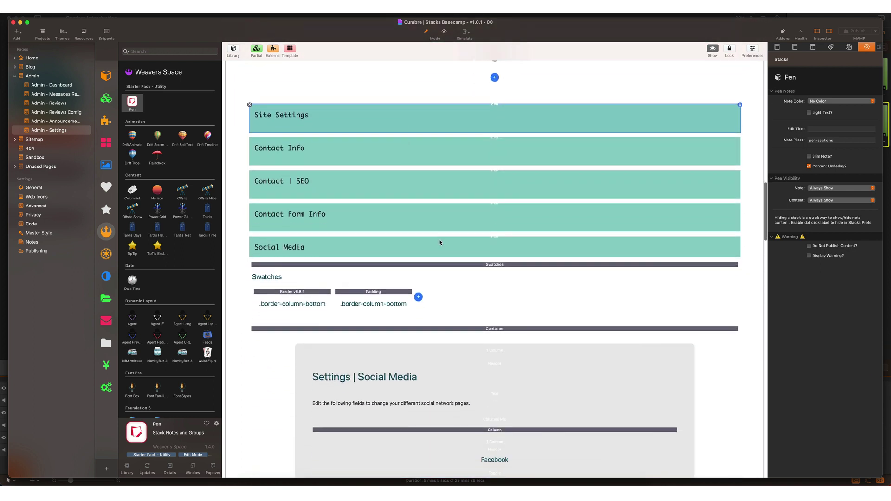
click(460, 243)
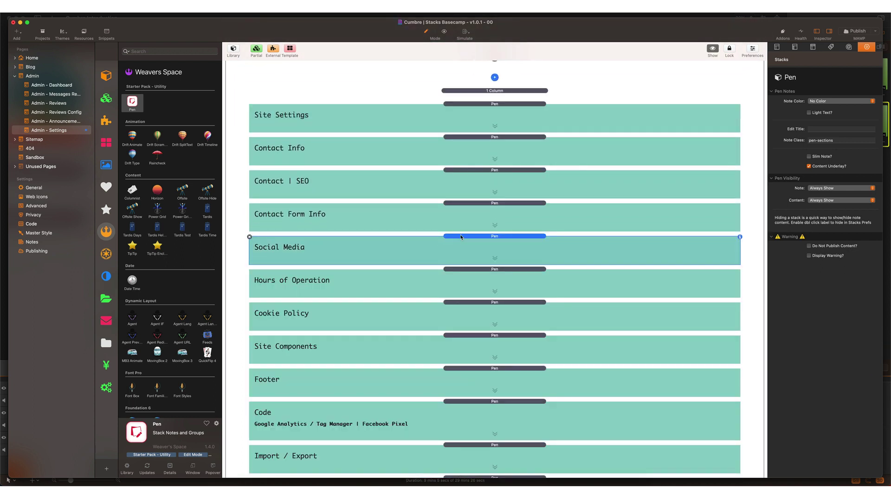
Step: Open Admin - Dashboard and scroll down to the Quick links cells (Updates, Events, Blog Posts, Reviews, Podcasts)
click(47, 86)
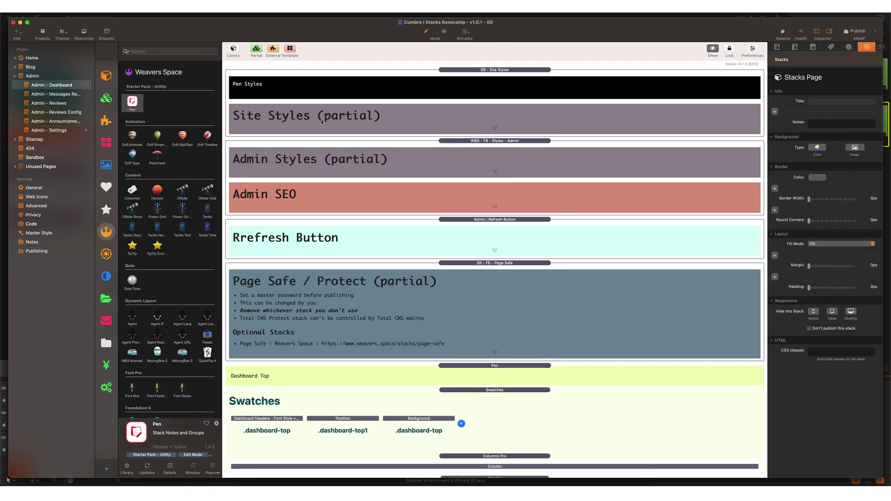
scroll(452, 230, down, 10)
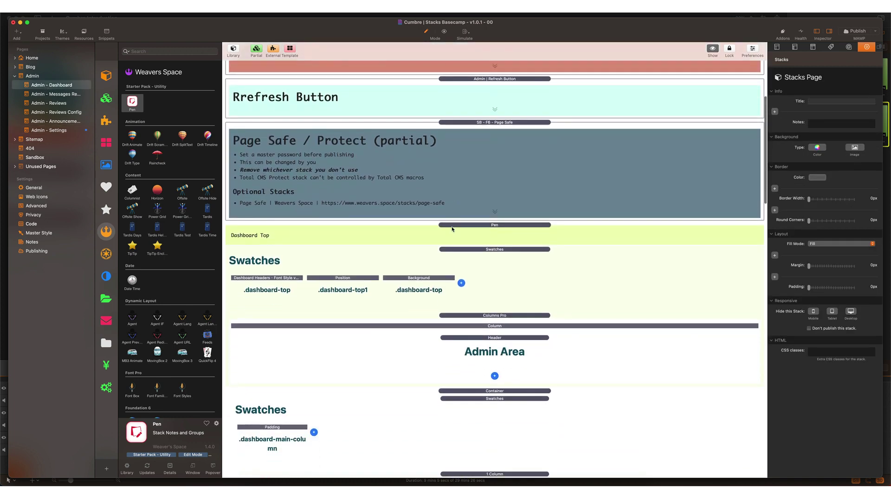
scroll(452, 229, down, 12)
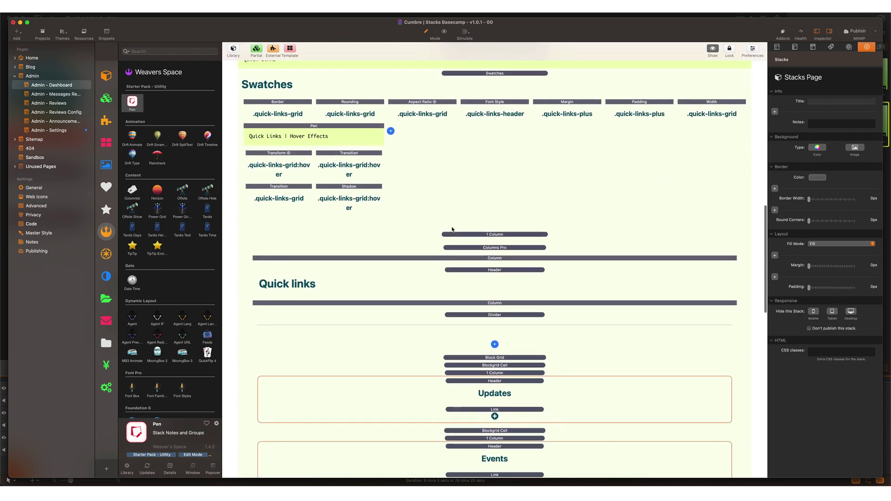
scroll(453, 230, down, 2)
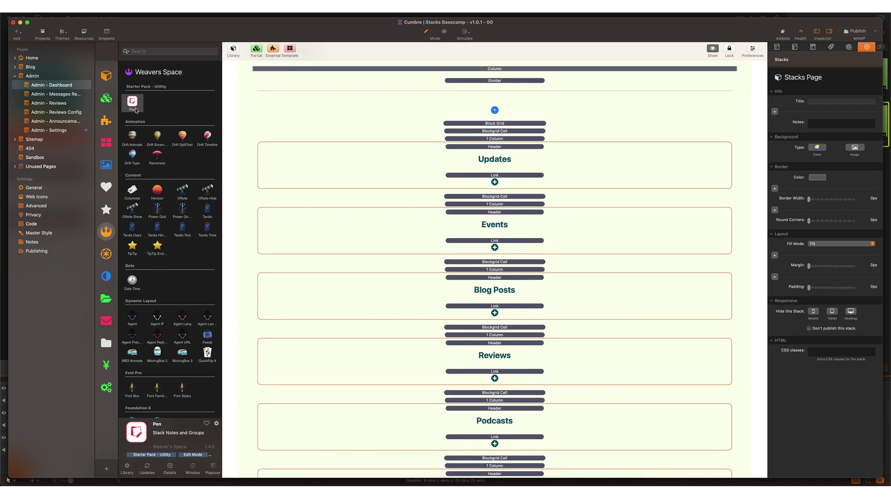
Step: Add a red, slim Pen note above the Quick links, set not to publish and showing a warning
drag(132, 101, 510, 131)
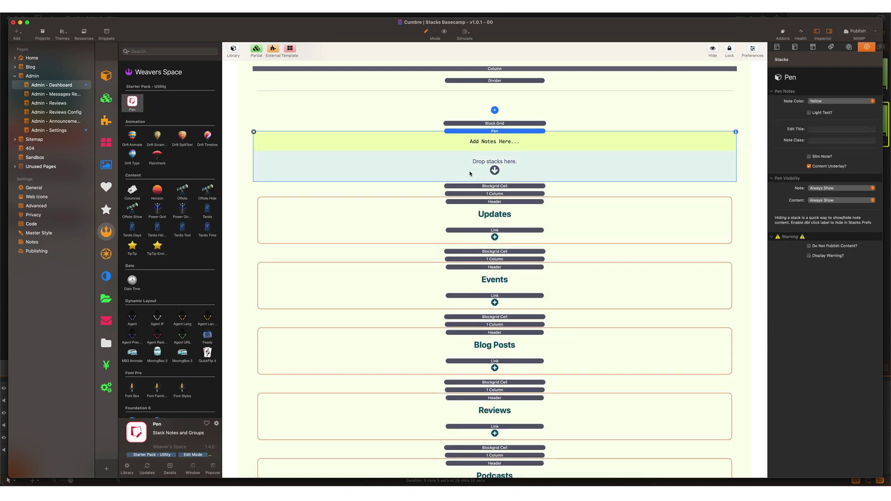
click(824, 101)
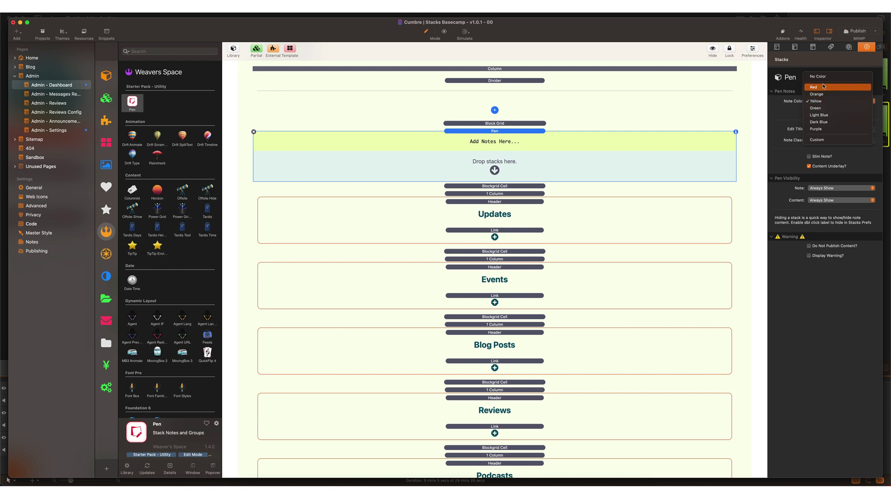
key(Escape)
click(824, 102)
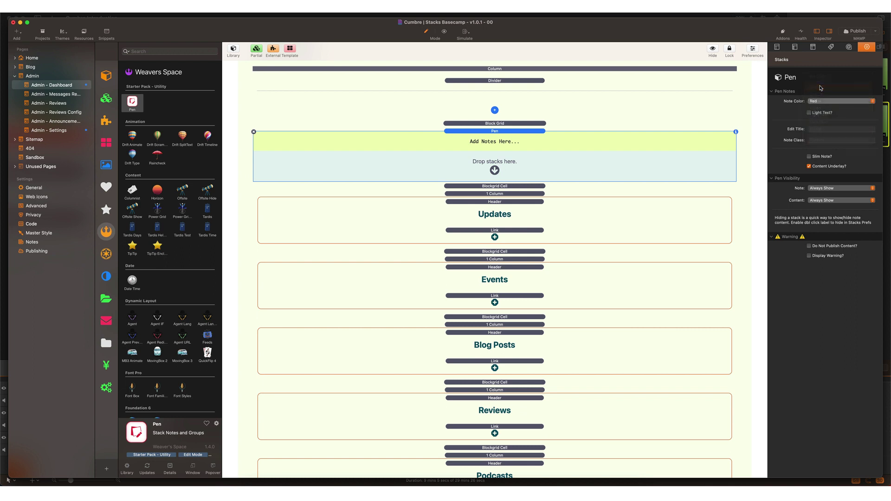
click(819, 158)
click(810, 247)
click(809, 256)
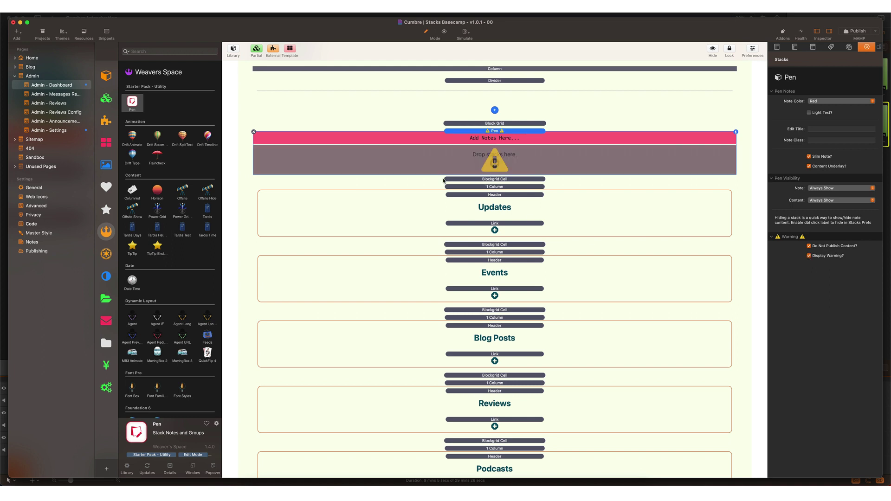
Step: Move the Updates, Events, Reviews, Podcasts, Store and Services cells into the new note
click(478, 180)
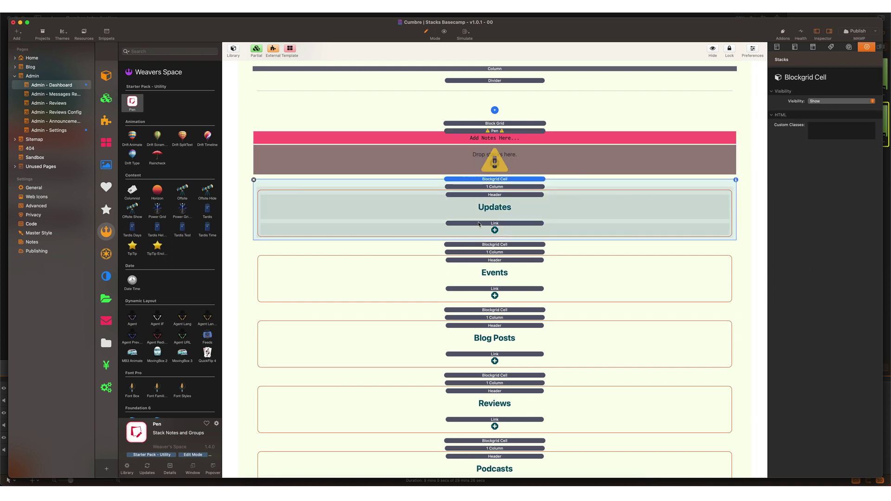
shift+click(483, 245)
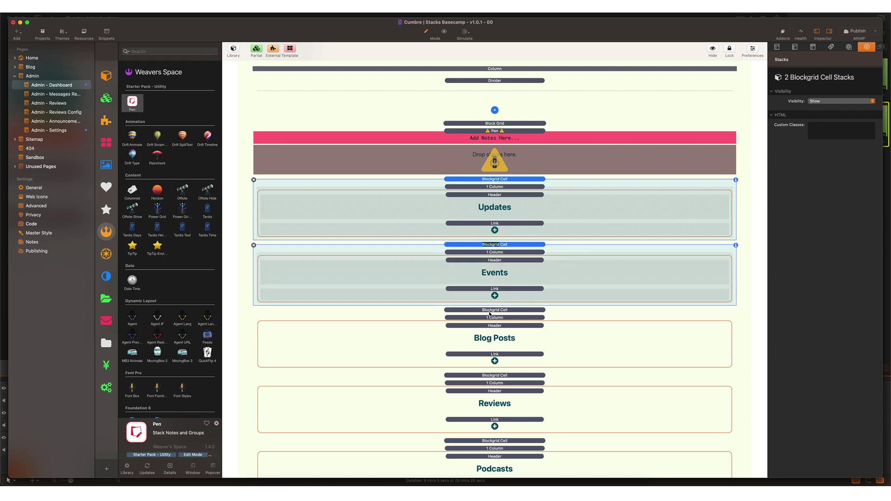
shift+click(490, 376)
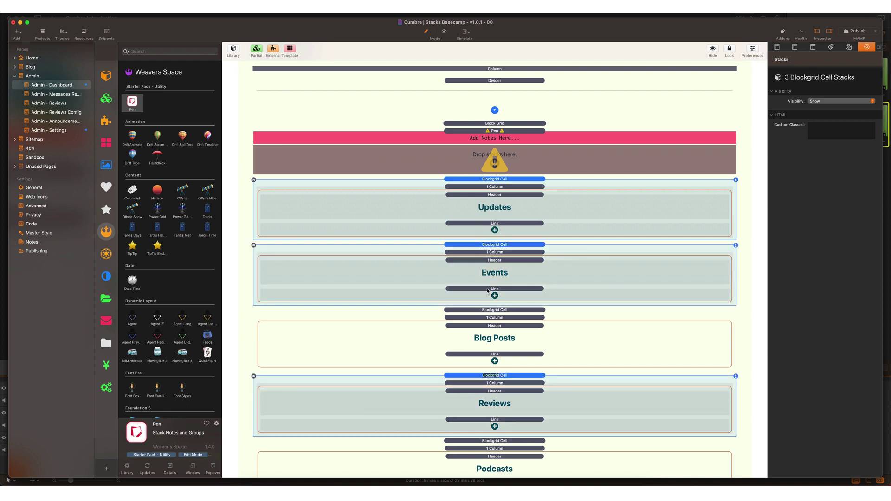
scroll(494, 346, down, 3)
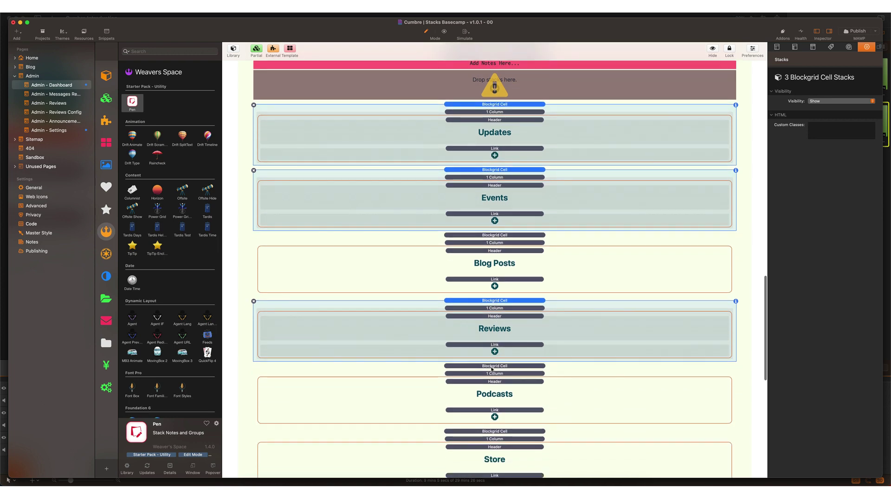
shift+click(492, 366)
shift+click(488, 432)
scroll(489, 371, down, 8)
shift+click(492, 299)
scroll(491, 279, up, 12)
drag(489, 208, 495, 165)
Step: Collapse the unpublished note and preview the page to confirm only the Blog Posts link shows
double_click(495, 163)
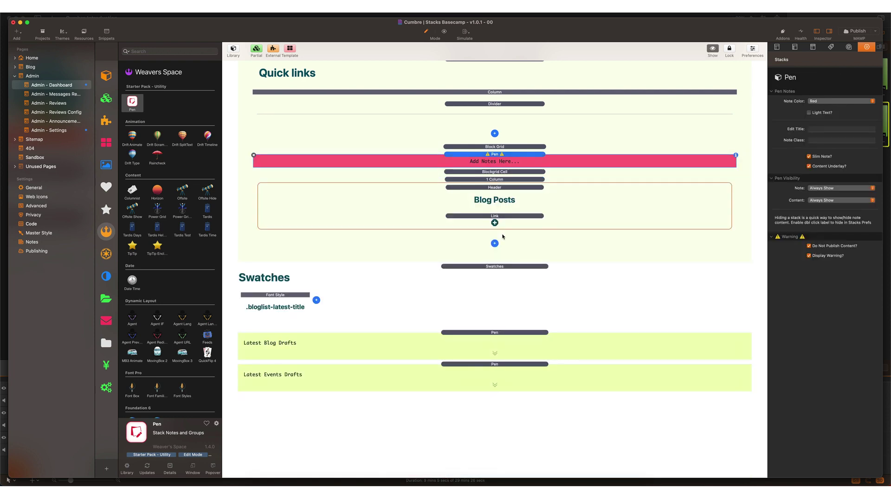
key(super+r)
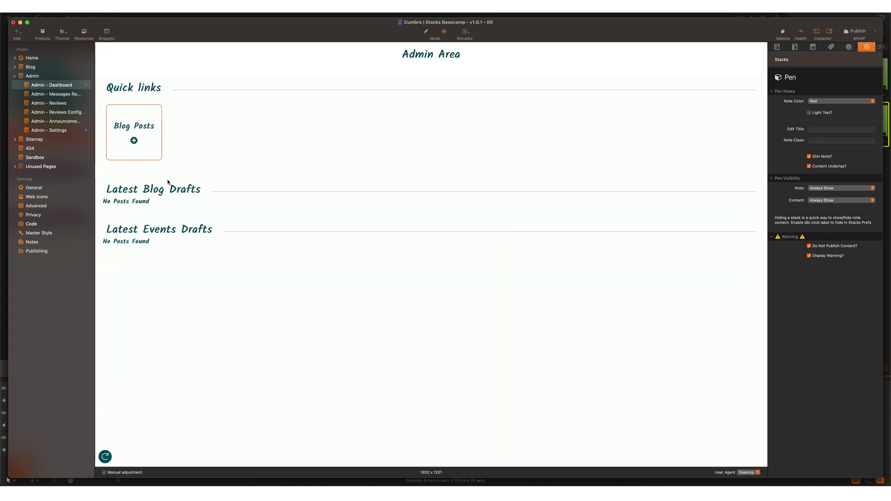
key(super+r)
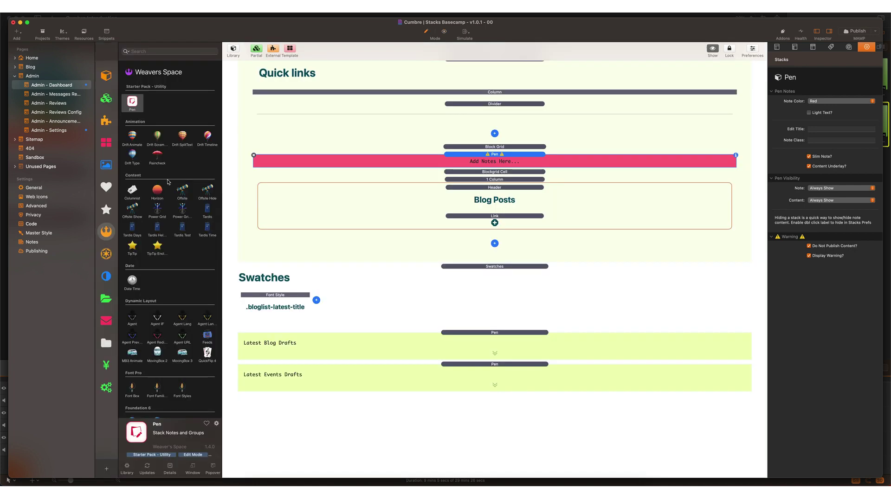
double_click(502, 155)
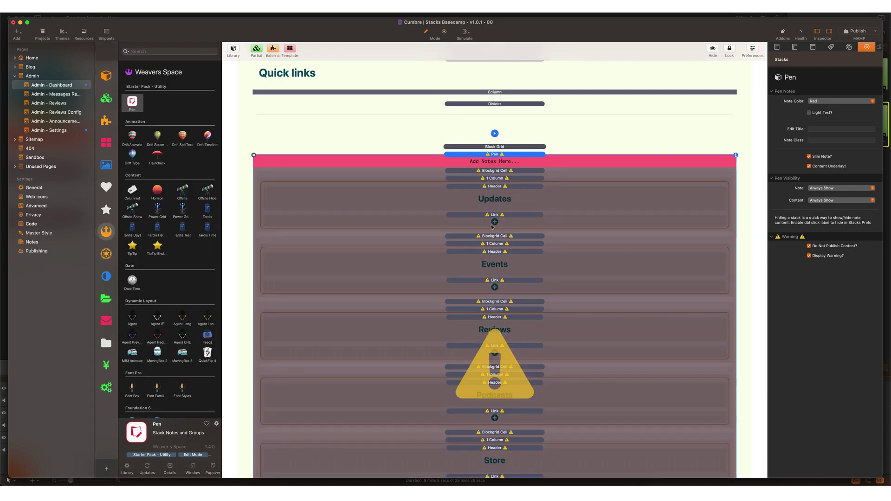
double_click(491, 154)
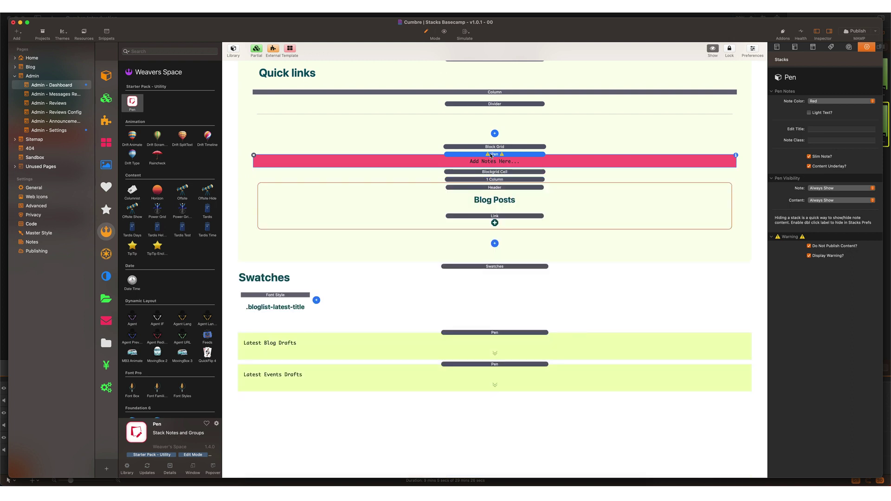
Step: Make the Latest Events Drafts note red and unpublished, with its warning displayed
click(489, 216)
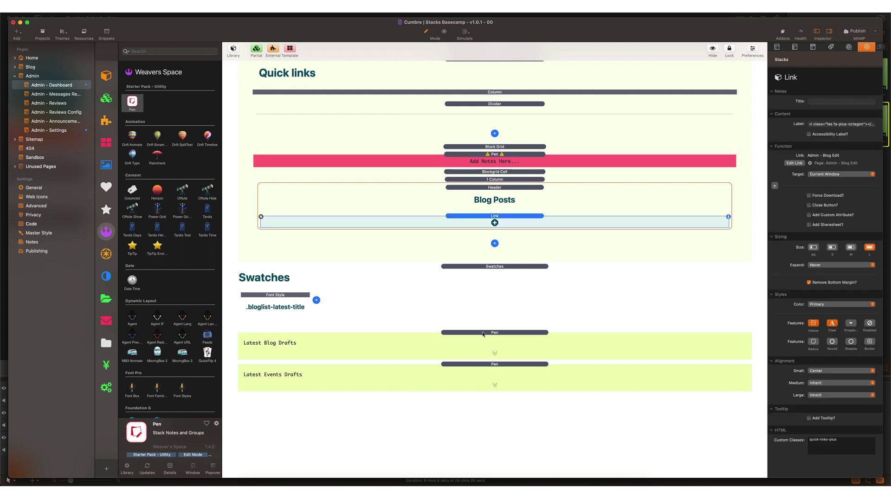
click(498, 365)
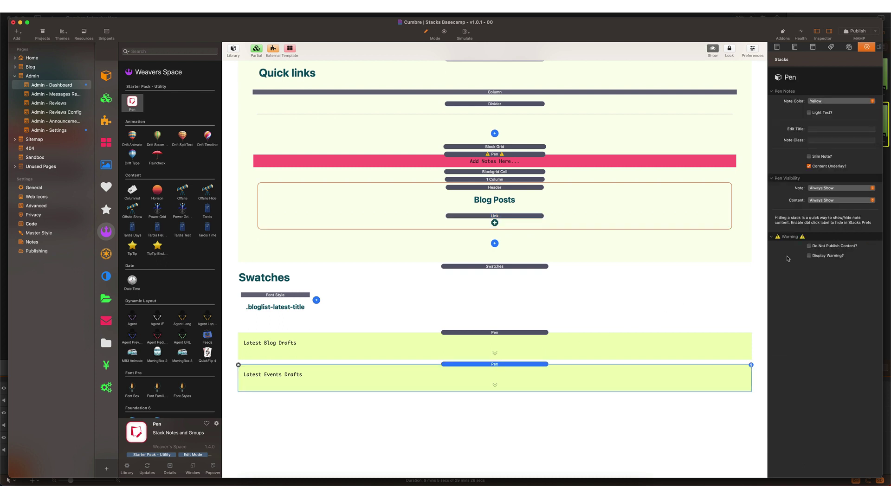
click(809, 247)
click(808, 255)
click(830, 102)
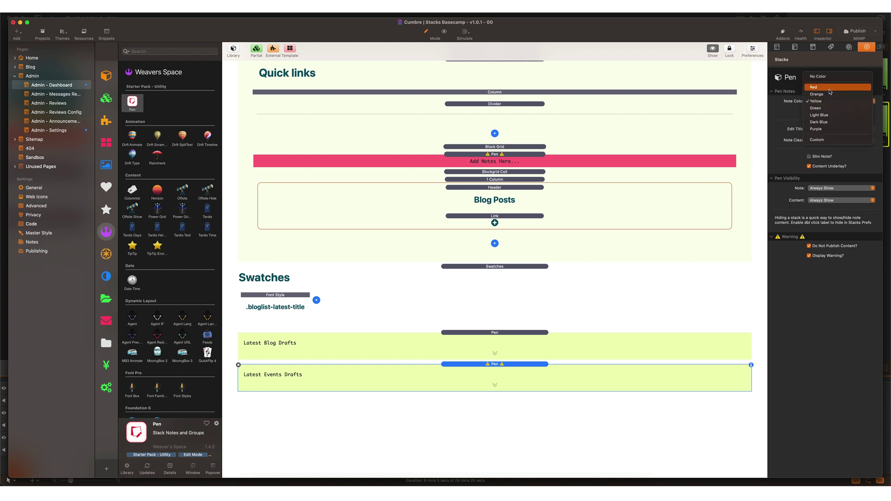
click(830, 88)
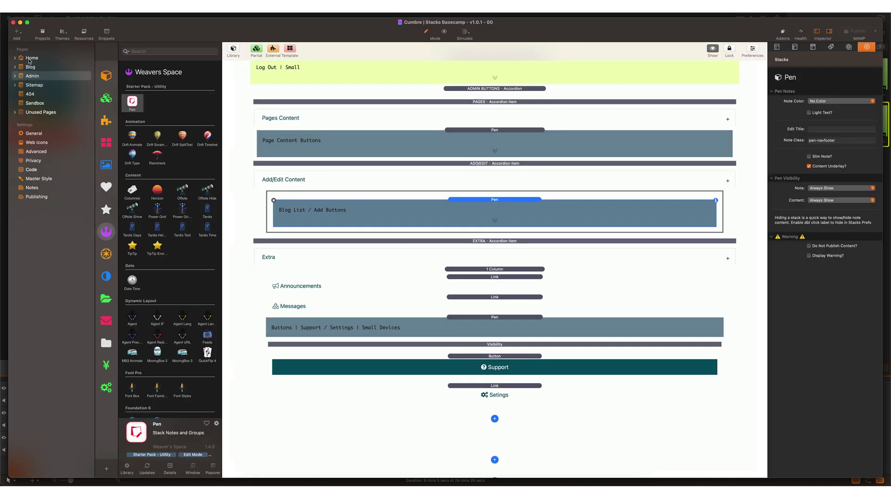
Step: Open the Home page, inspect its Lightbox Announcement and Cookie Disclaimer notes, and preview the rendered page
click(30, 59)
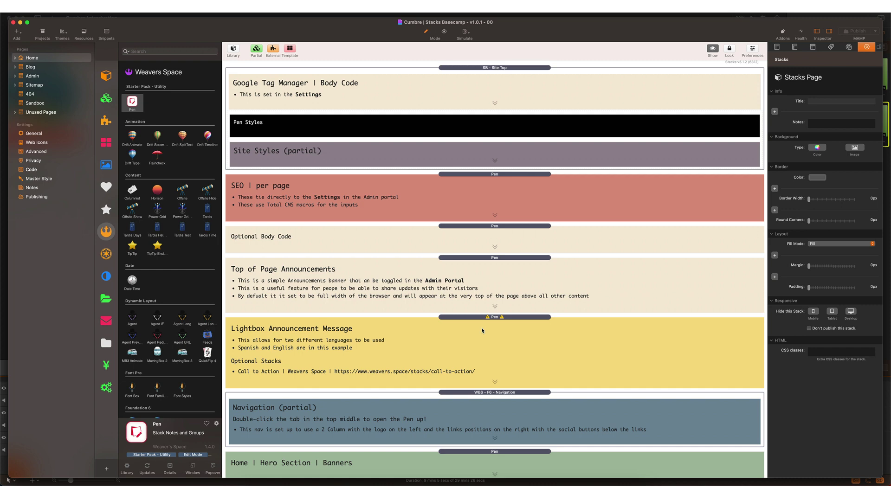
click(505, 317)
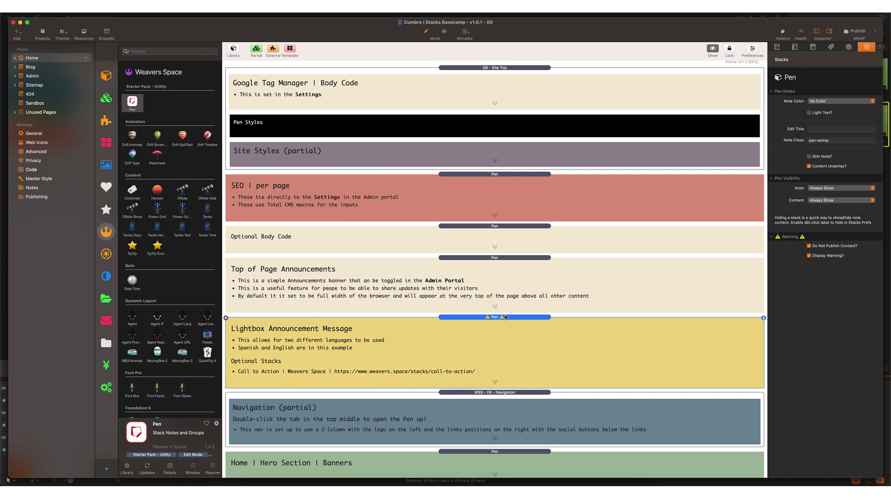
scroll(505, 317, down, 12)
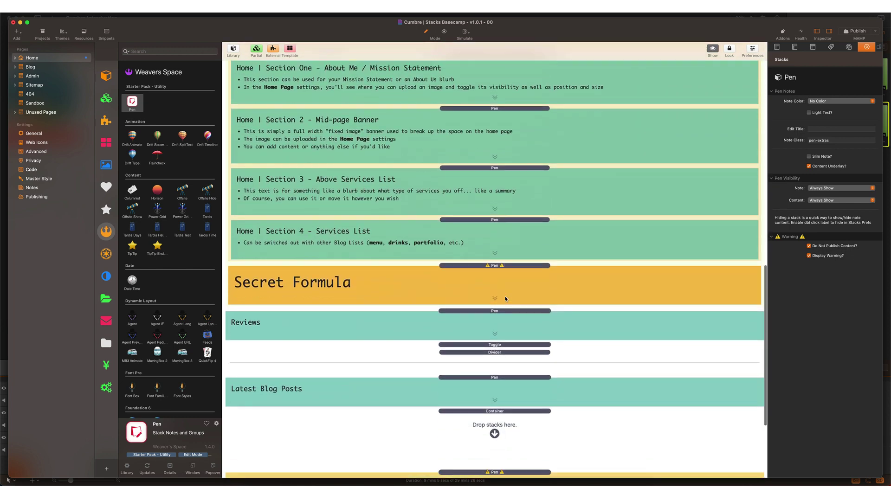
scroll(505, 298, down, 4)
click(502, 332)
key(super+r)
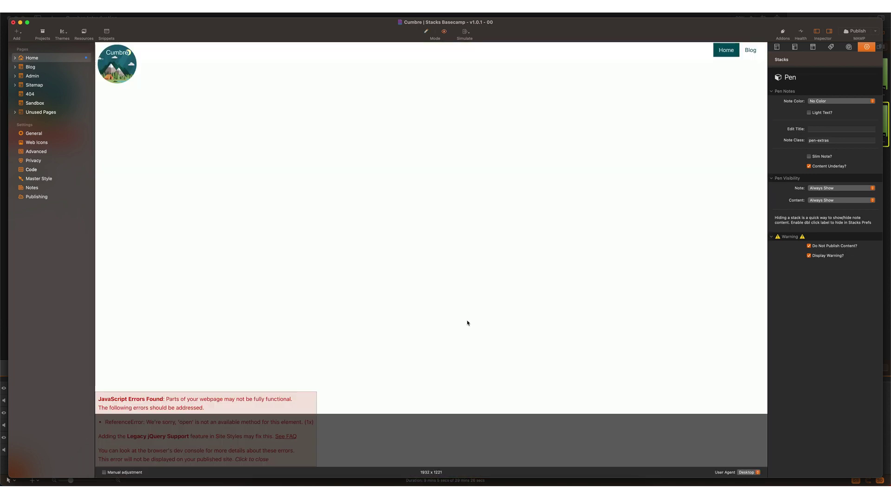
key(super+r)
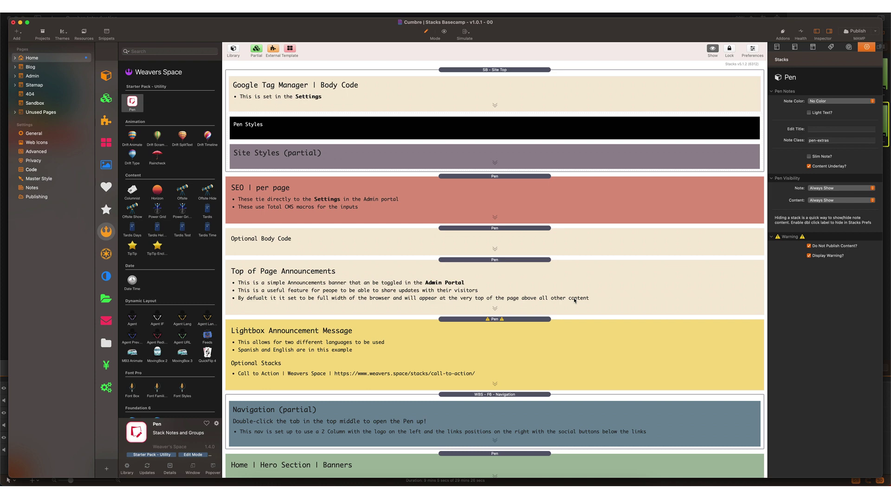
click(525, 272)
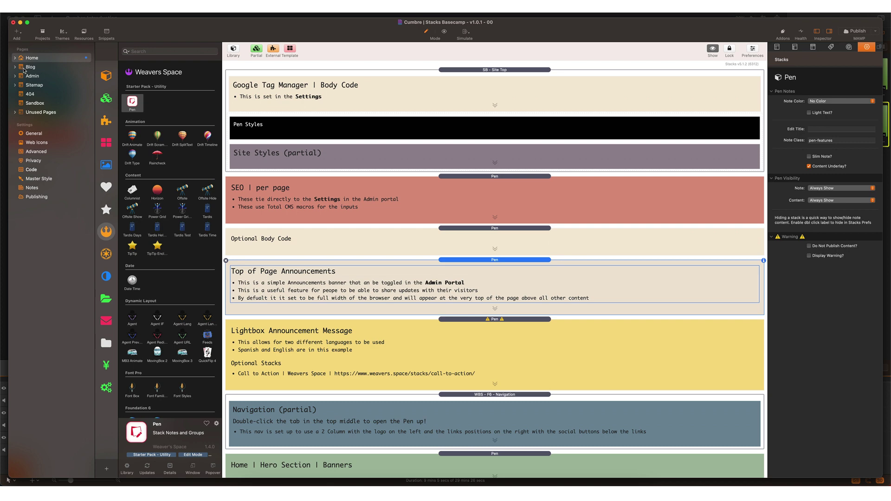
Step: Expand the Blog page's subpages and look at the Blog and Blog View pages
click(21, 70)
click(15, 67)
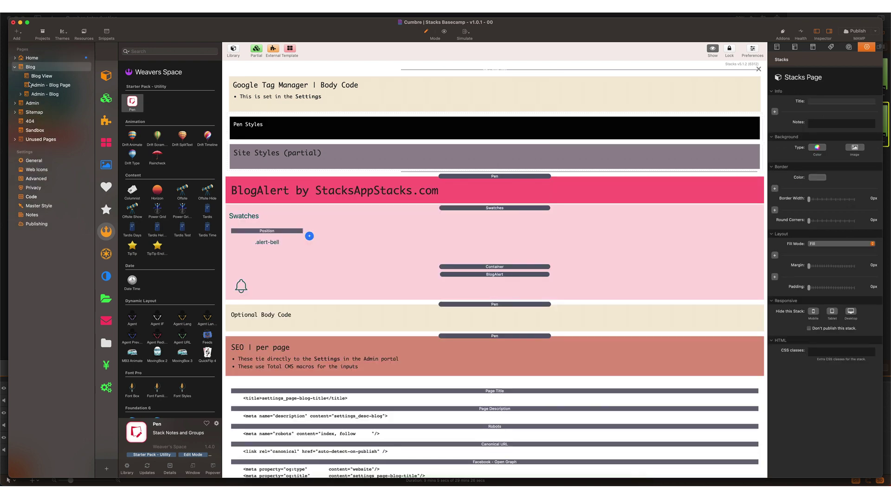
click(28, 77)
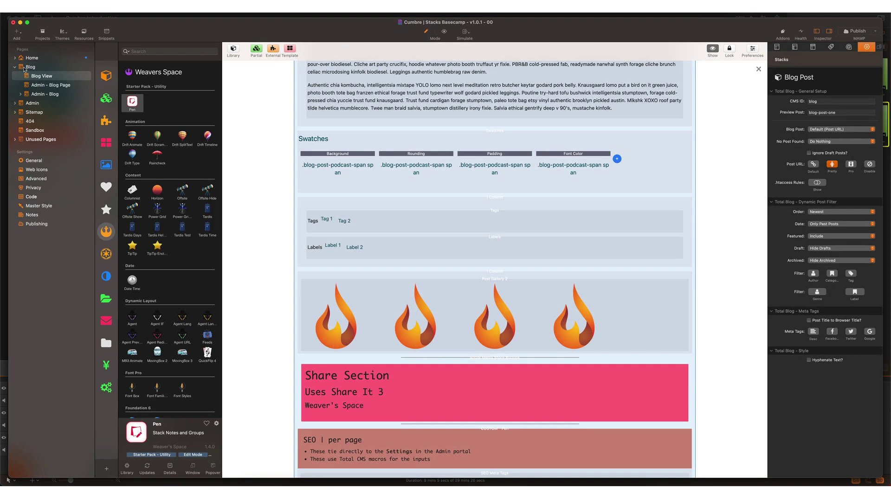
click(24, 67)
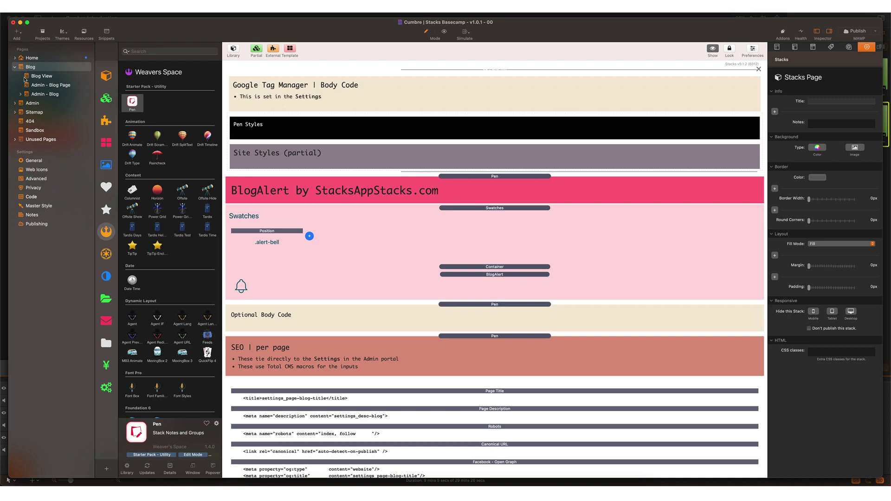
Step: Expand Unused Pages, look through Courses, Credits and Drinks Menu, then return to Blog View
click(14, 140)
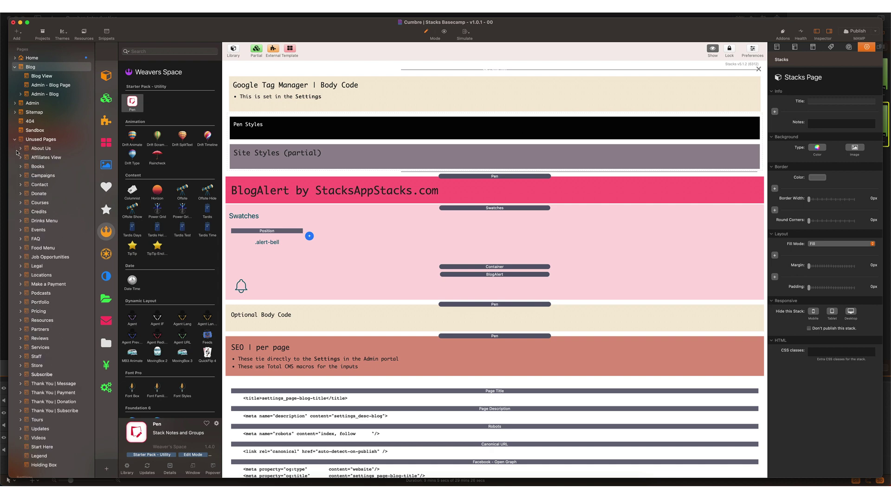
click(30, 204)
click(26, 212)
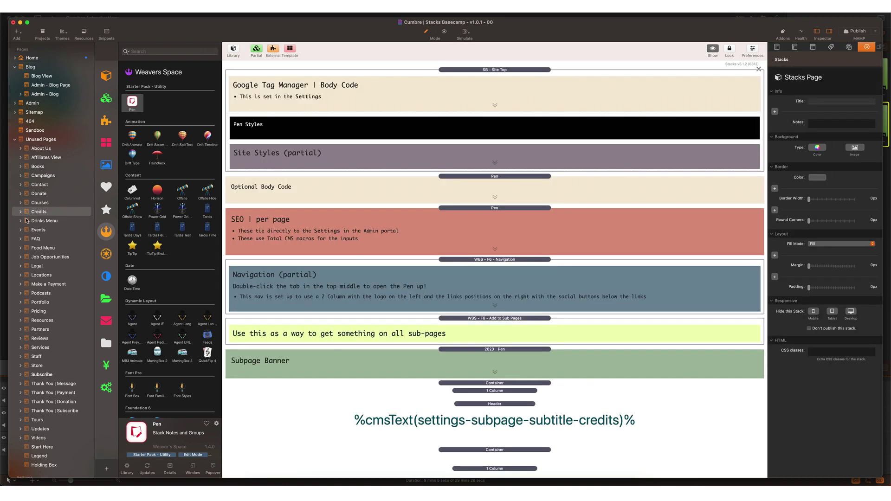
click(26, 221)
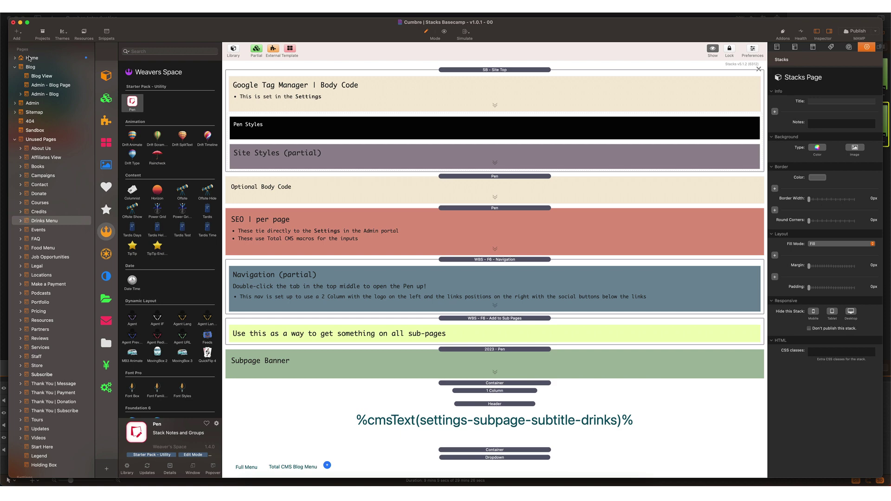
click(27, 76)
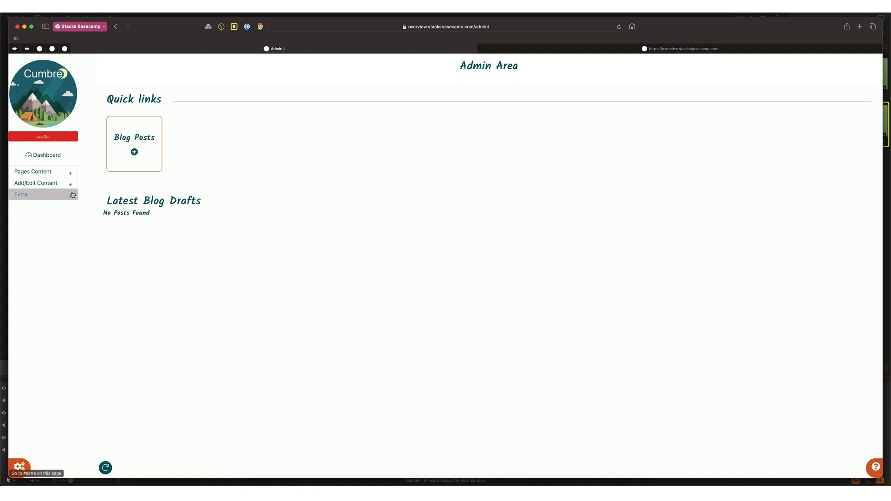
Step: Under Pages Content > Home, enter 'Welcome to My Website!' as the Banner Title and save
click(60, 172)
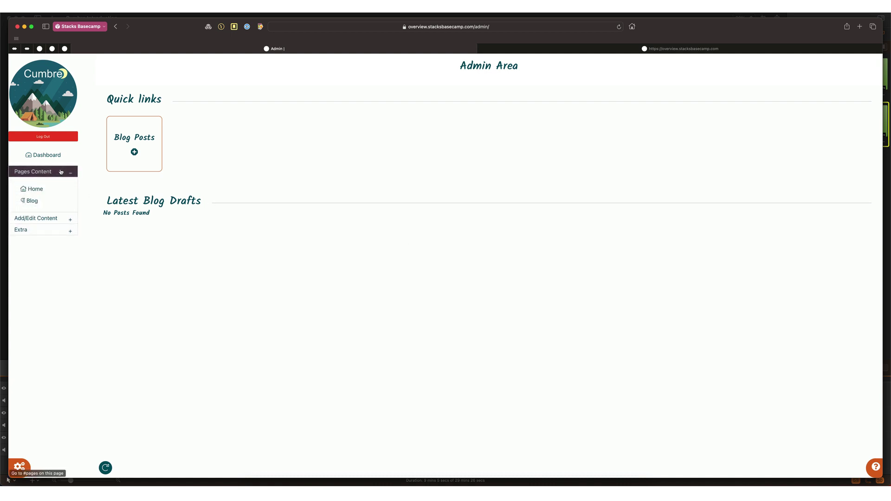
click(41, 189)
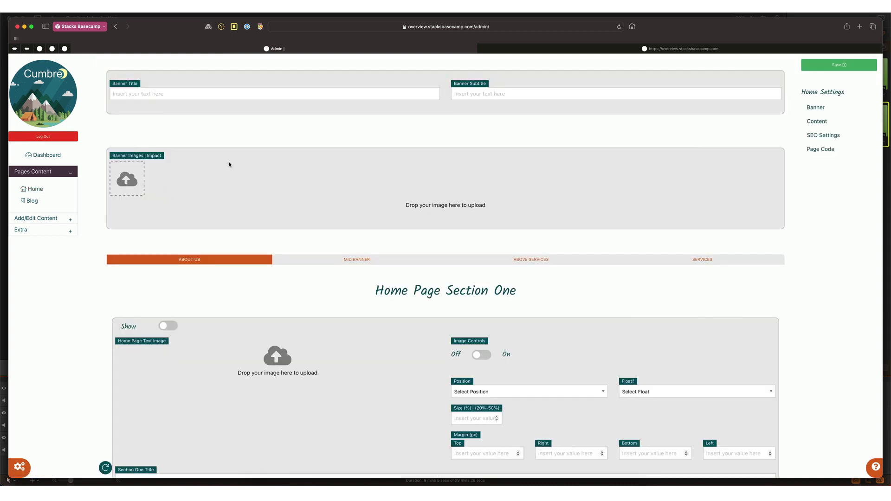
click(210, 98)
text(Welc)
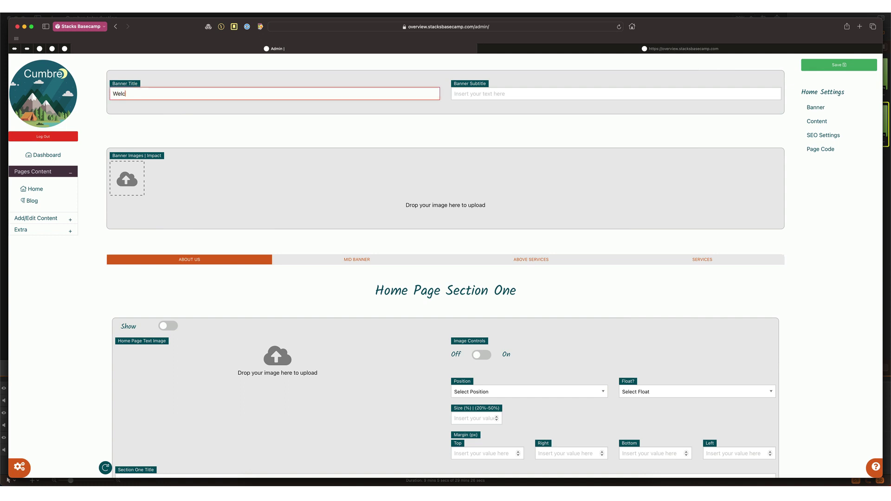
text(ome to My Website!)
key(Return)
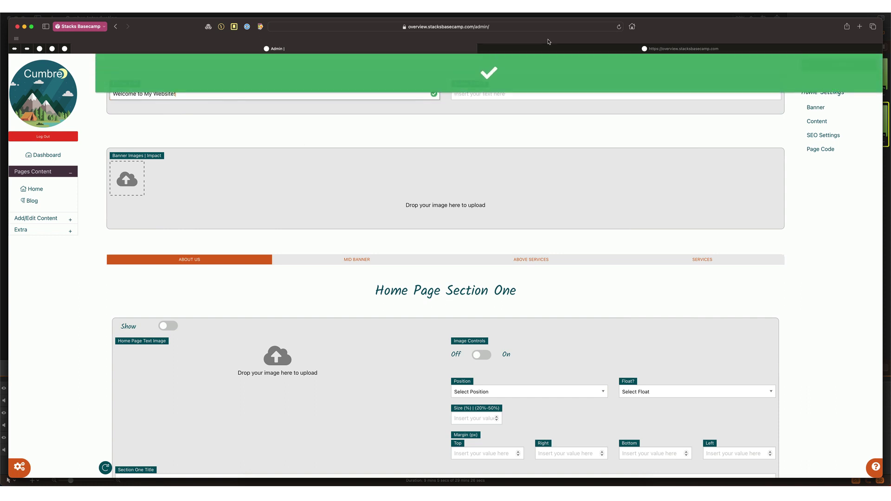
Step: Drag five jpg photos from Finder into the Home Banner Images and check them on the live site
click(547, 49)
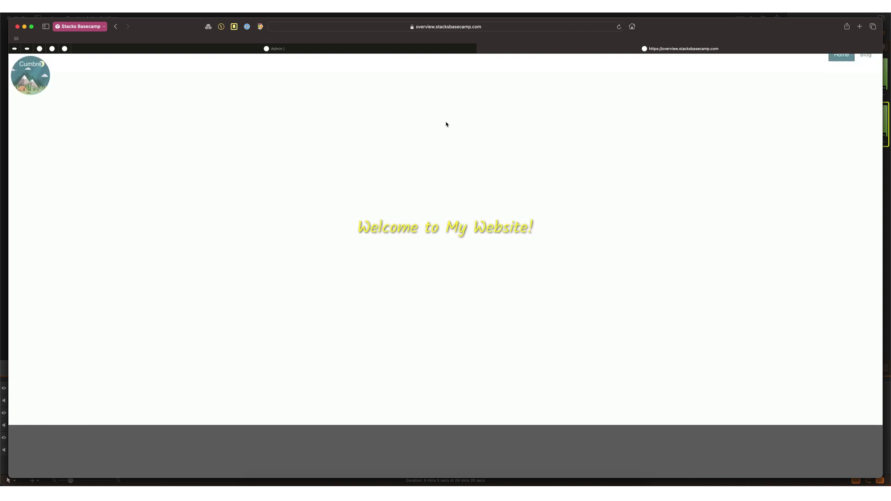
key(ctrl+shift+Tab)
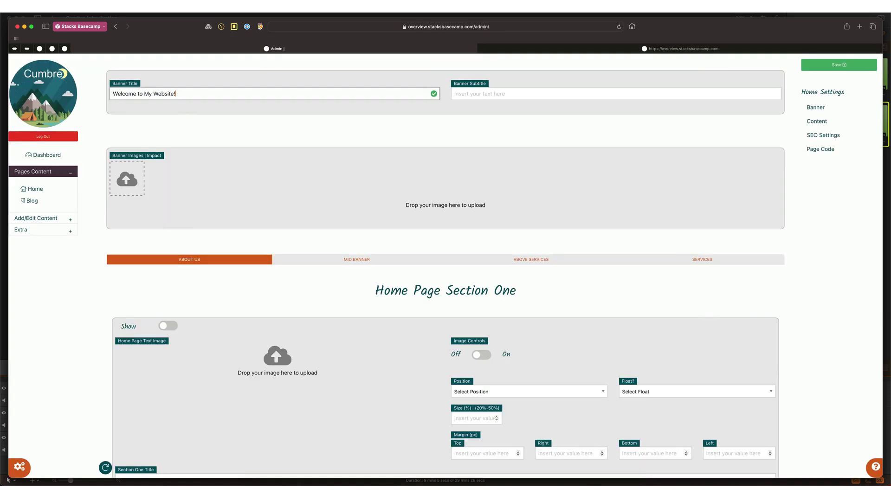
key(super+Tab)
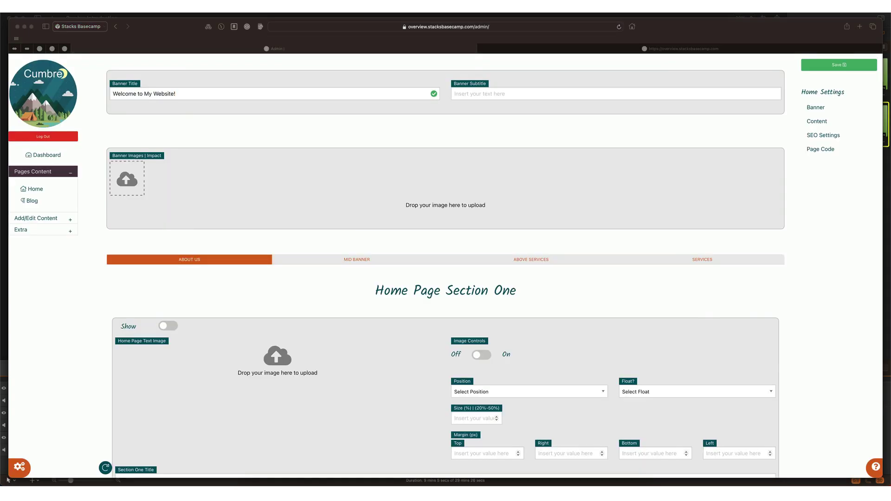
drag(511, 130, 127, 171)
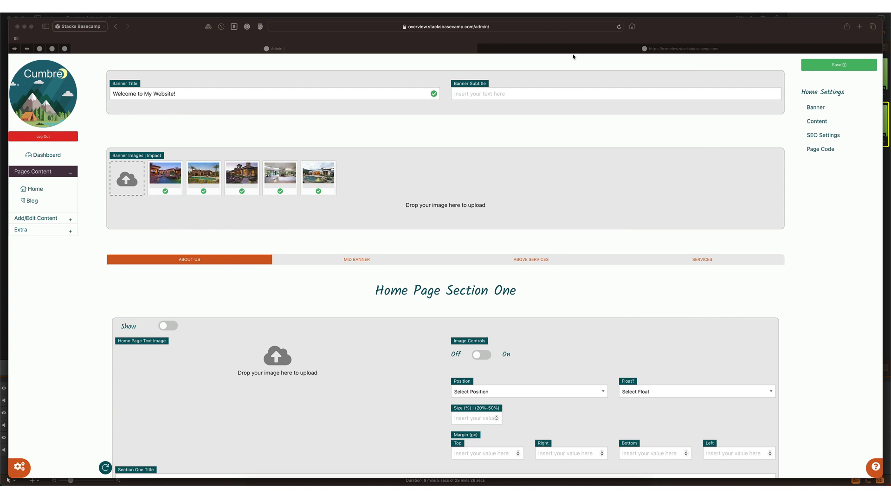
click(560, 48)
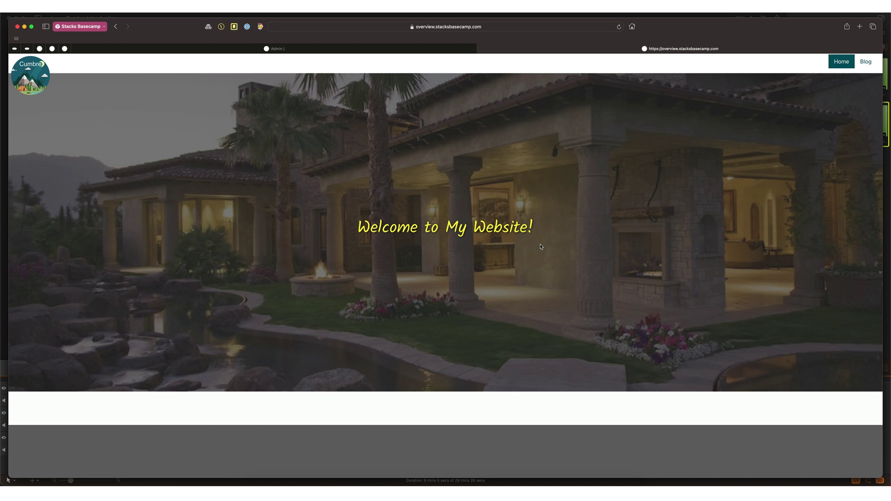
Step: Turn on Show for home Section One and upload the Stacks Basecamp logo as its image
key(ctrl+shift+Tab)
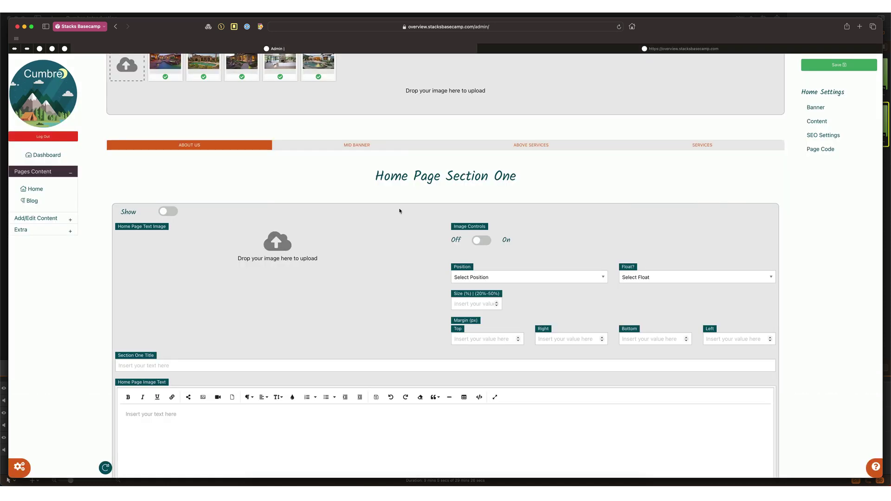
click(168, 212)
drag(621, 187, 277, 245)
Step: Enable Image Controls with Position Left, Float Yes and Size 33
scroll(363, 292, down, 5)
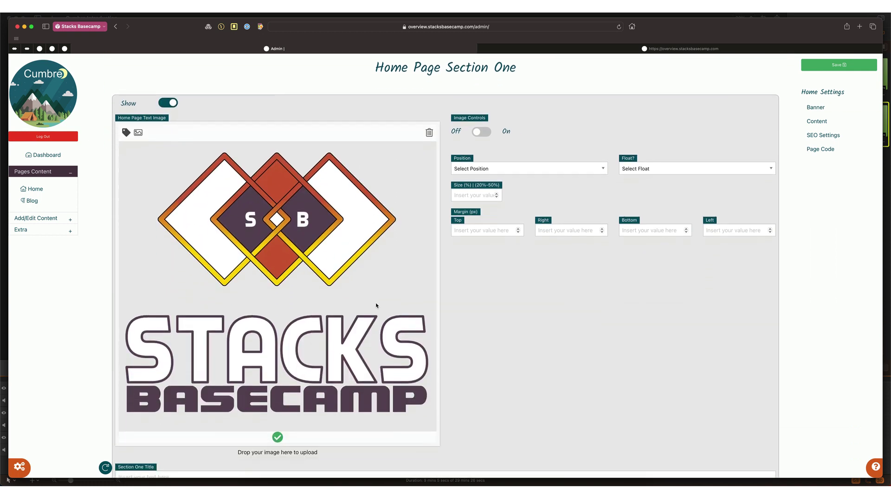
click(483, 133)
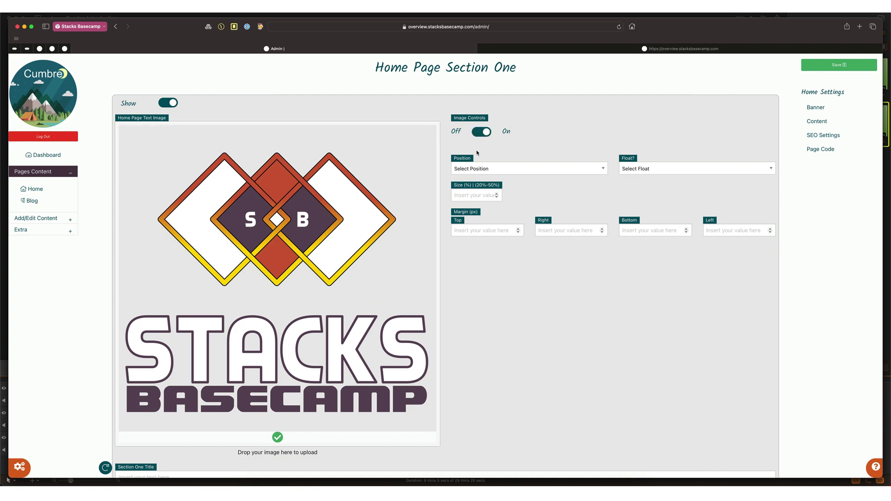
click(475, 171)
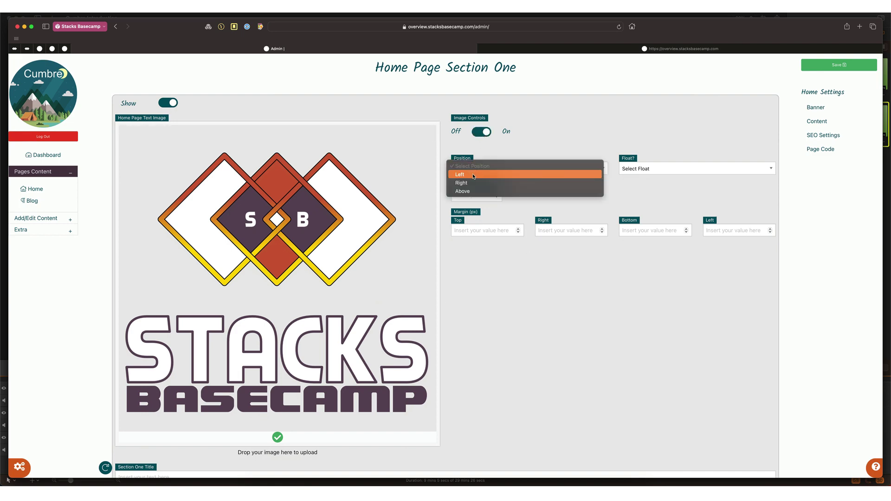
click(473, 175)
click(626, 169)
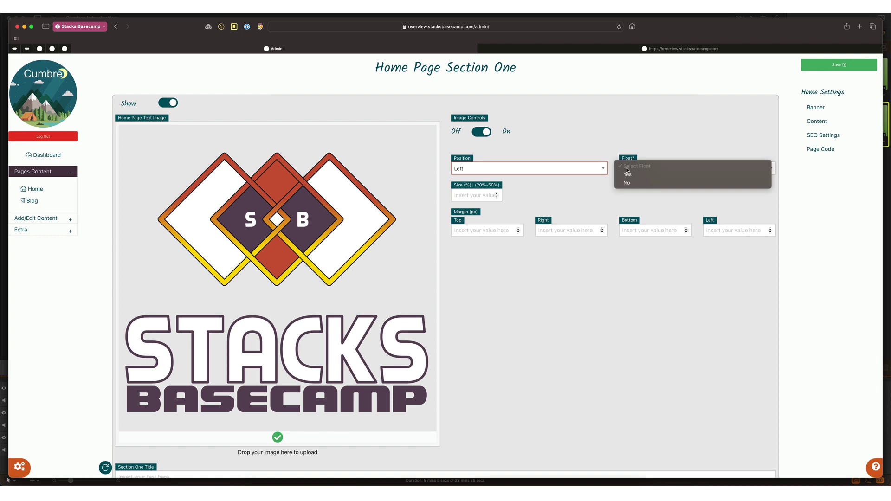
click(627, 174)
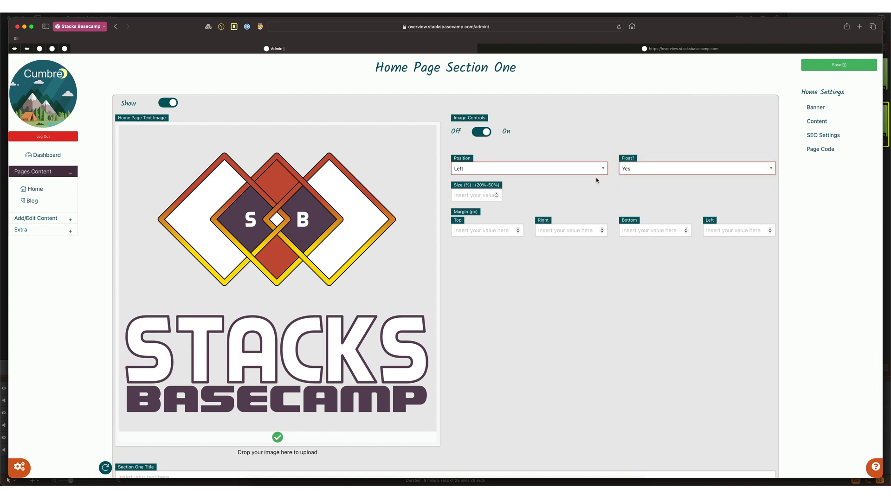
click(480, 196)
text(33)
Step: Set all four image margins to 24, save Section One, and view the live home page
click(480, 227)
text(24)
key(Tab)
text(24)
key(Tab)
text(24)
key(Tab)
text(24)
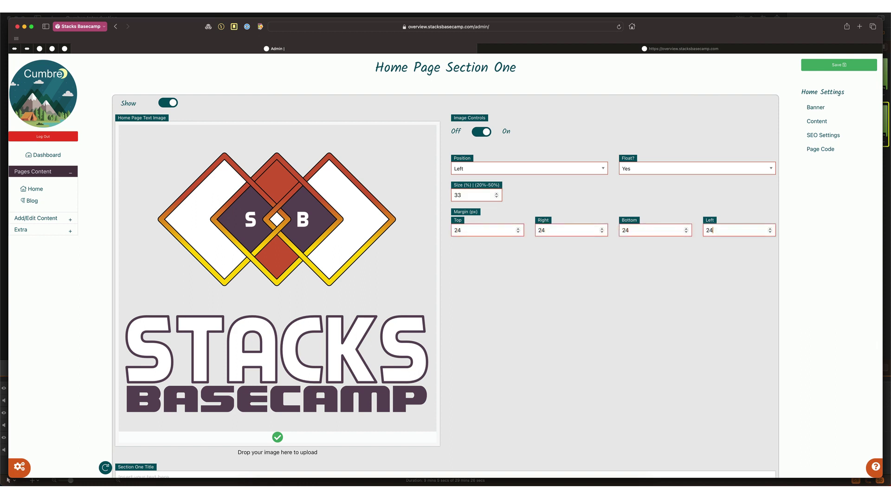
scroll(388, 274, down, 3)
scroll(388, 275, up, 2)
click(839, 65)
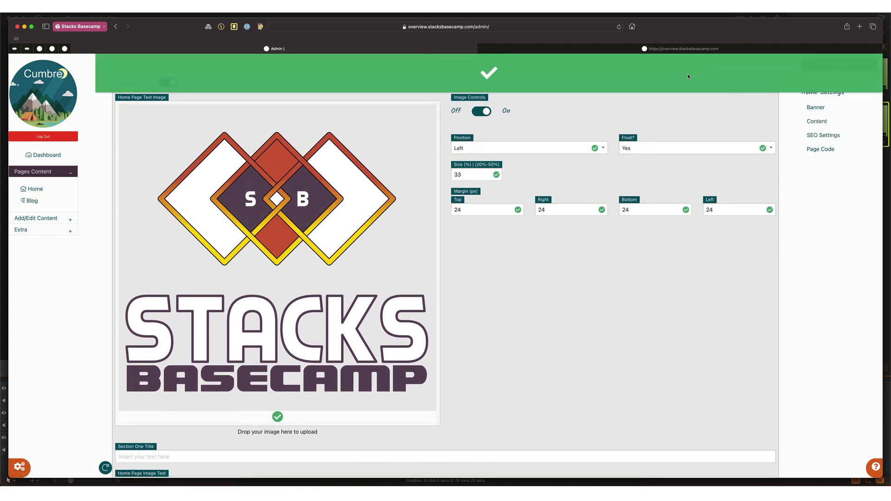
click(628, 50)
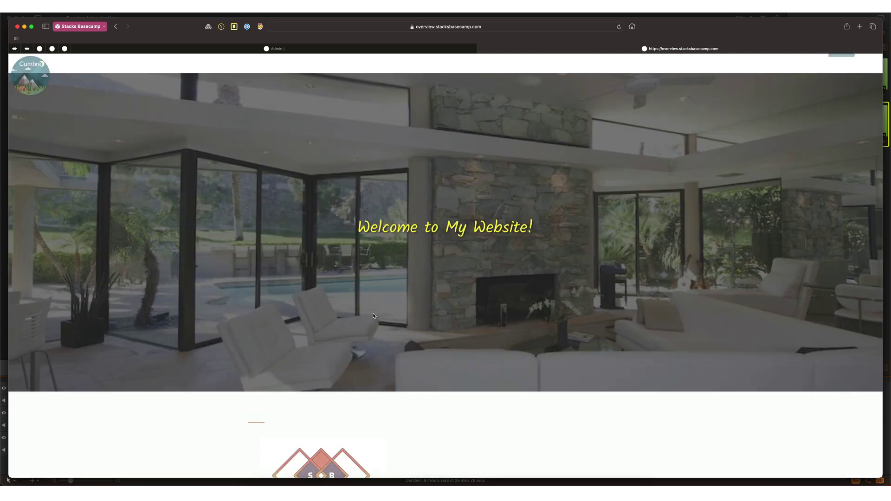
Step: Back in the admin Home editor, type 'Who We Are' into the Section One Title field
scroll(373, 316, down, 5)
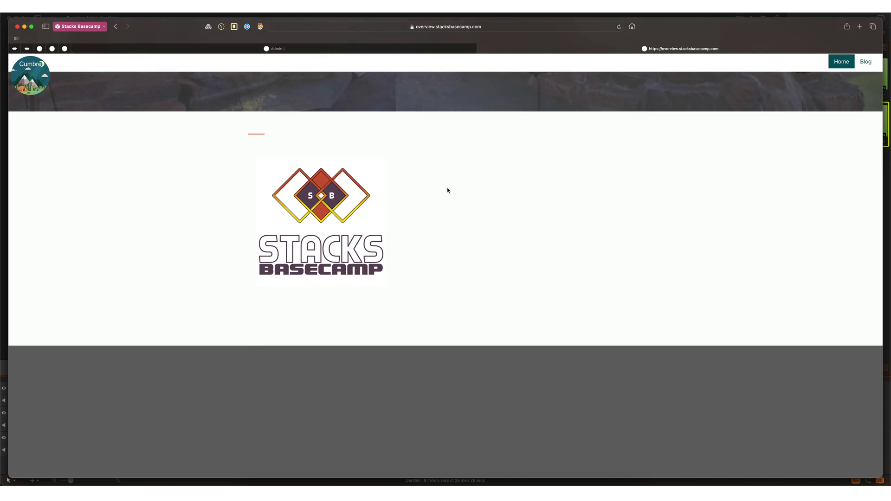
click(413, 49)
scroll(407, 169, down, 5)
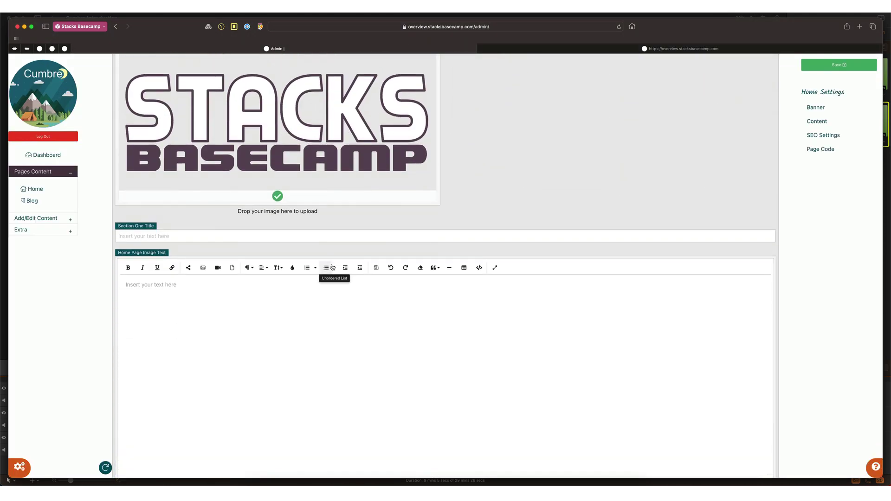
click(207, 235)
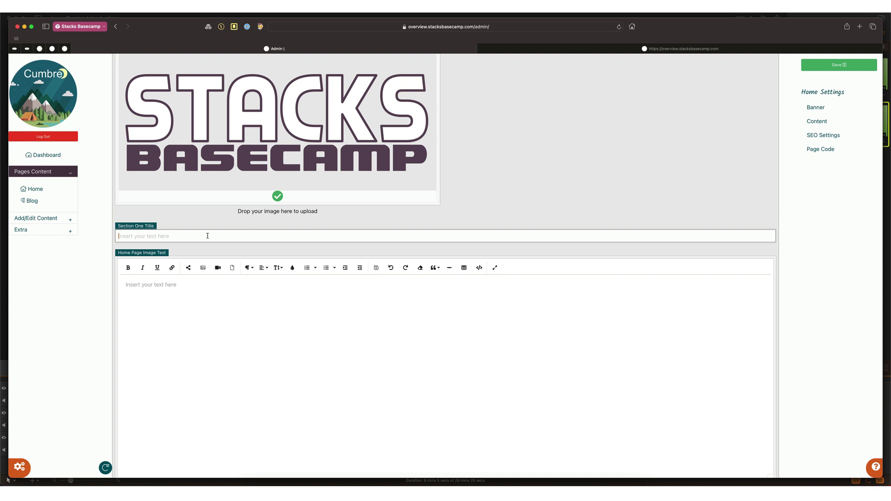
text(Who We )
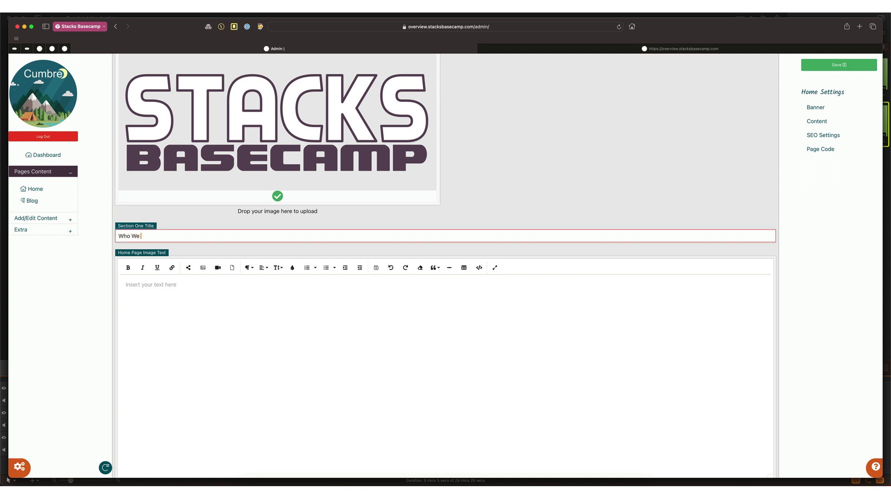
text(Are)
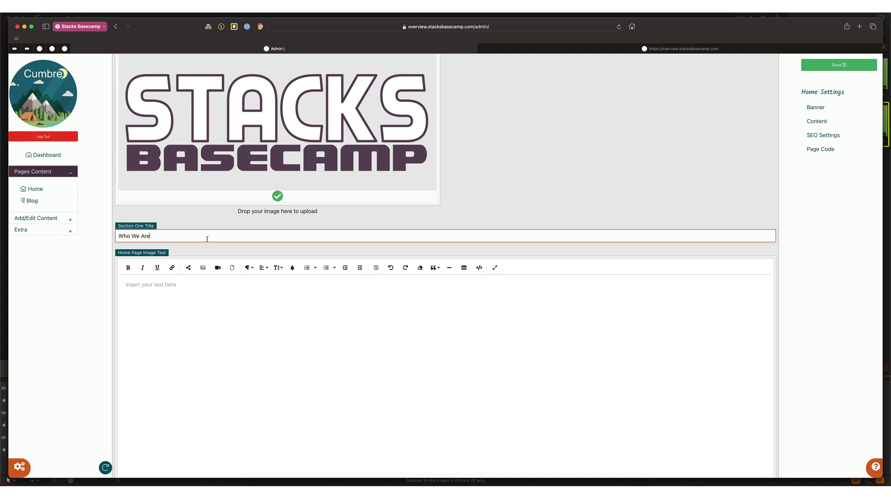
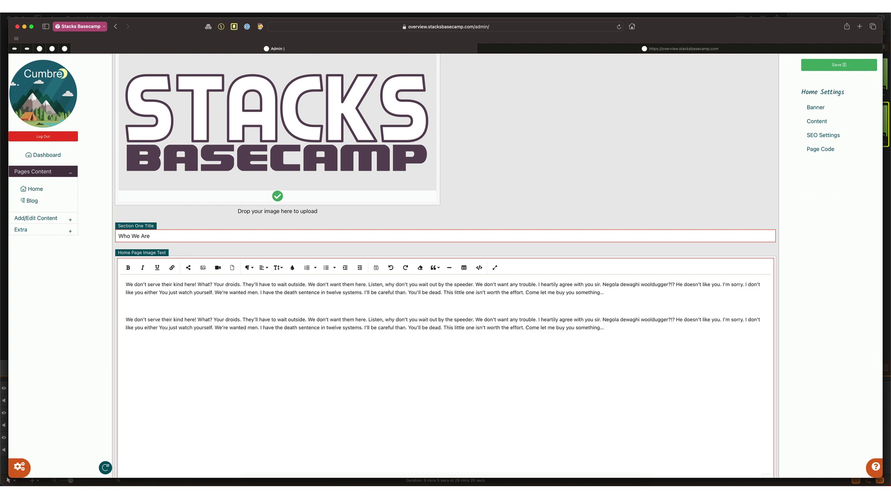
Step: Save the Who We Are section, preview it on the live site, and start a line after the second paragraph
key(super+s)
click(534, 49)
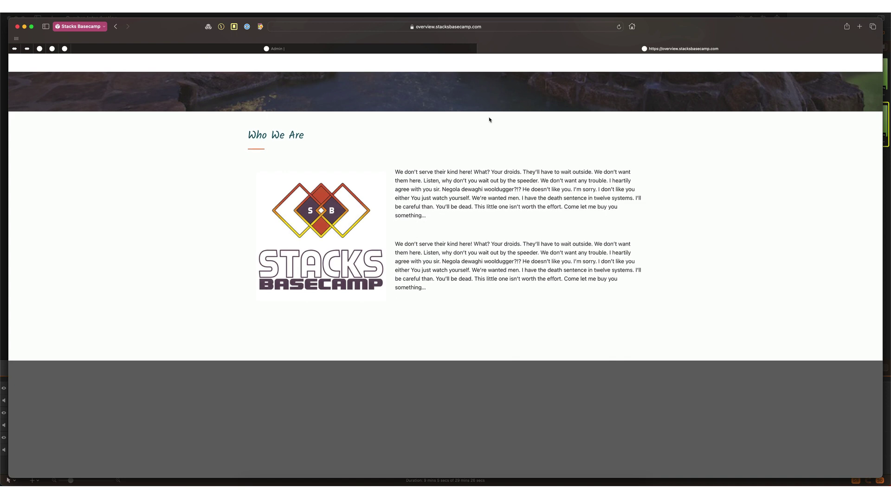
key(ctrl+shift+Tab)
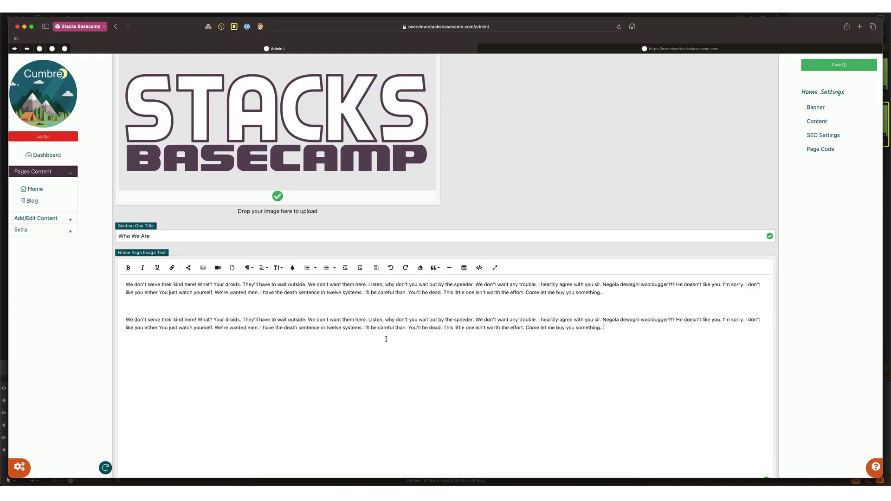
click(386, 339)
key(Return)
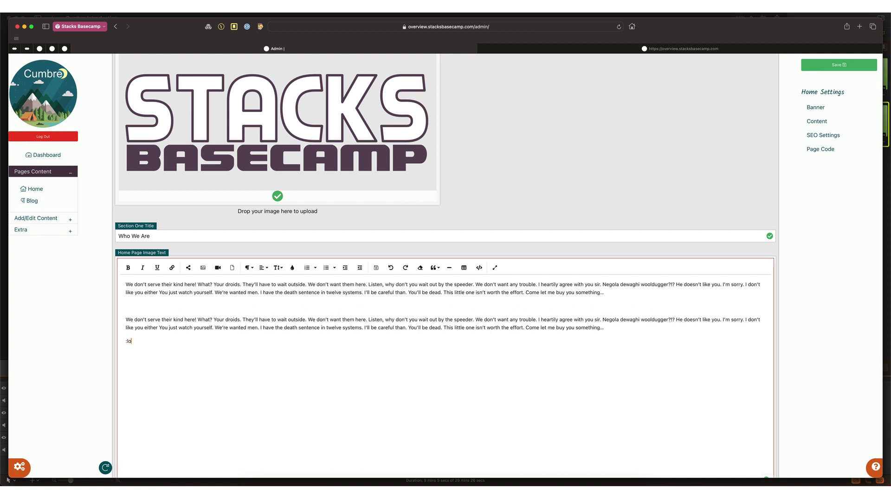
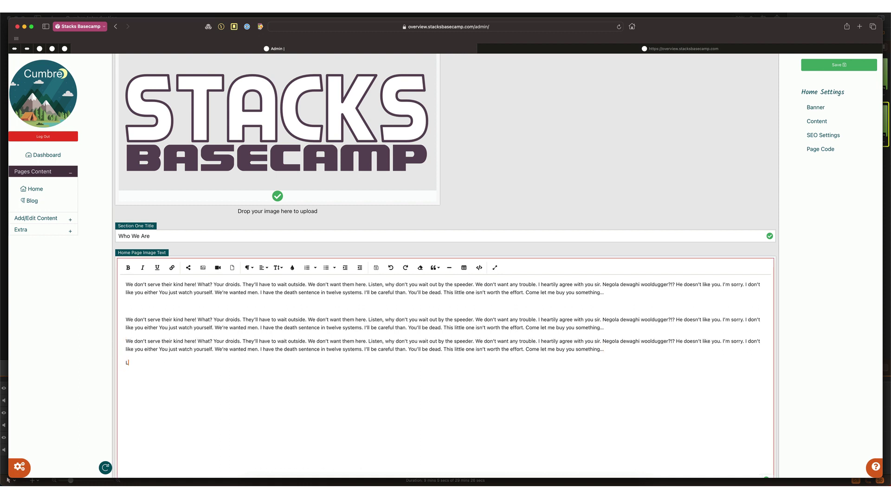
Step: Clear the stray typed letters from the new line at the end of the Home Page Image Text
key(BackSpace)
key(BackSpace)
key(BackSpace)
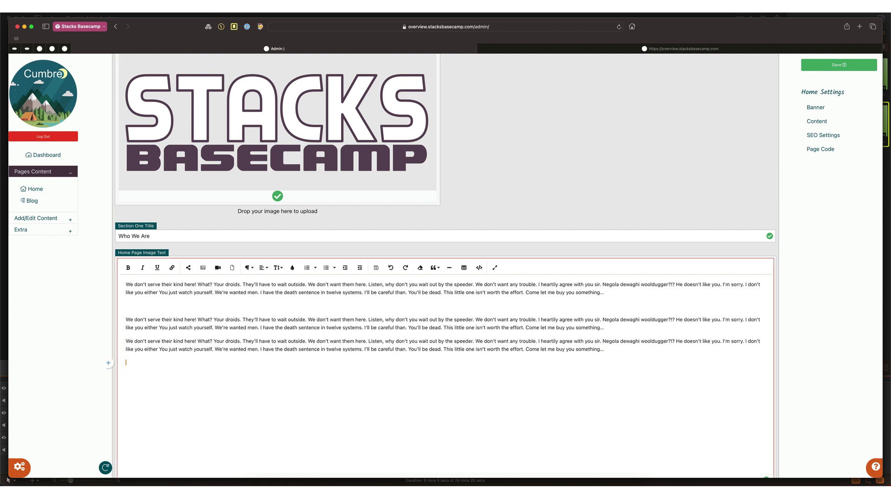
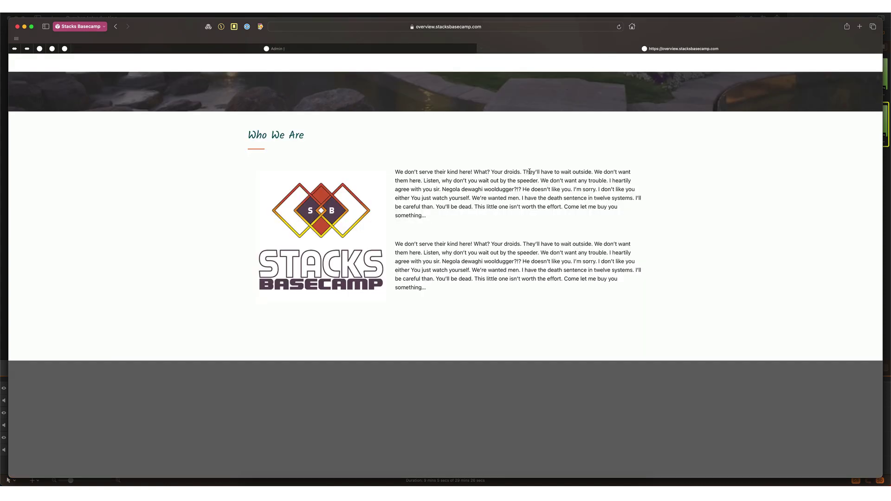
Step: Reload the live Stacks Basecamp homepage and scroll down to check the two new Who We Are paragraphs
key(super+r)
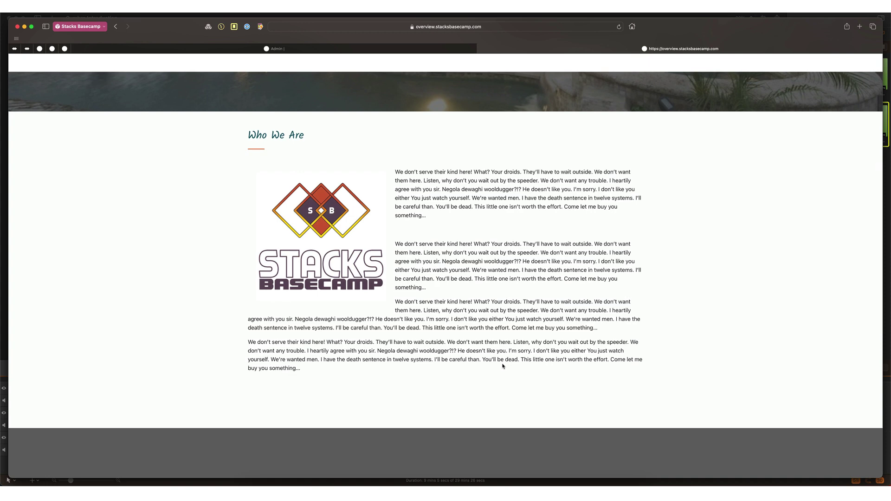
scroll(502, 366, down, 2)
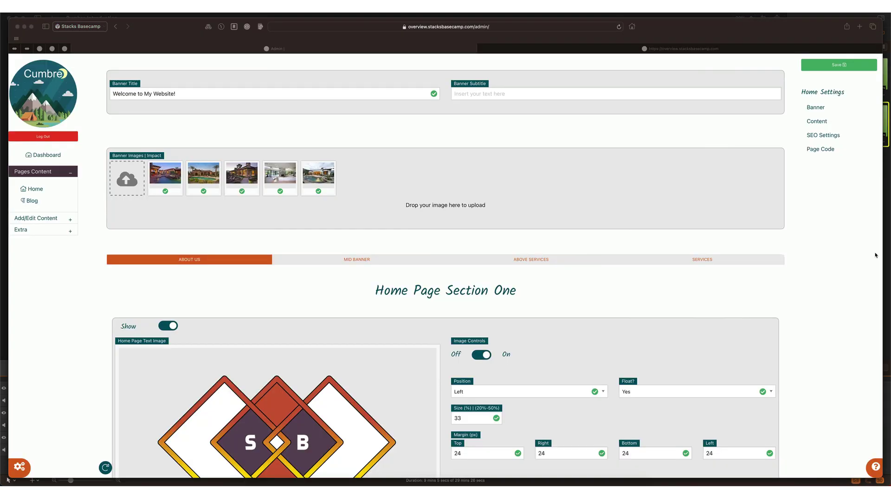
Step: Switch on the Mid Banner section and upload Clausen-Hero-rendered.min.jpg as its banner image
click(336, 296)
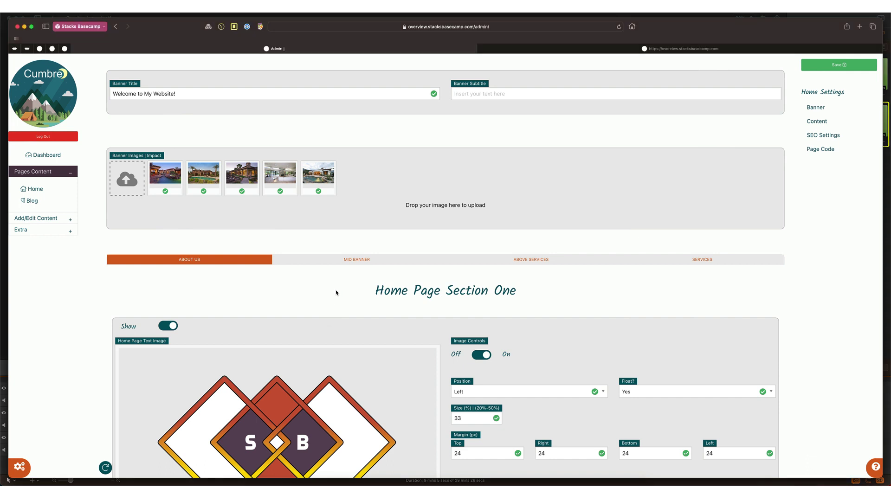
click(339, 261)
scroll(346, 302, down, 3)
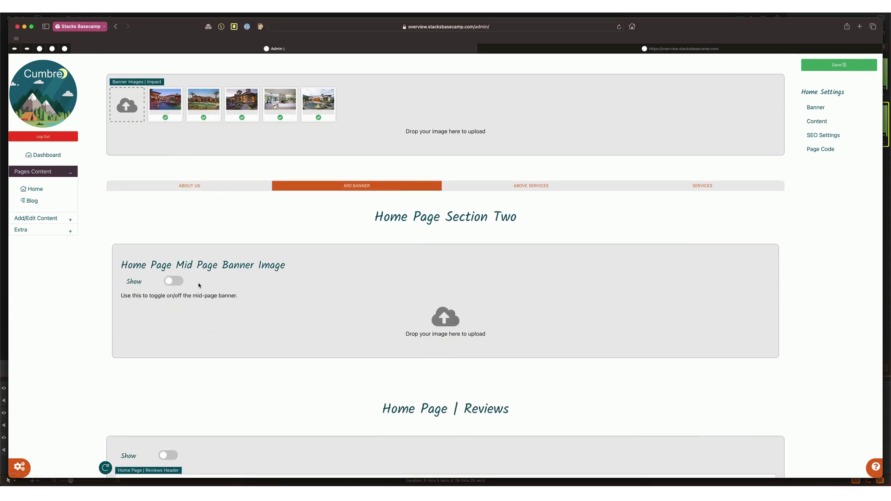
click(175, 281)
drag(534, 218, 441, 321)
scroll(441, 321, down, 5)
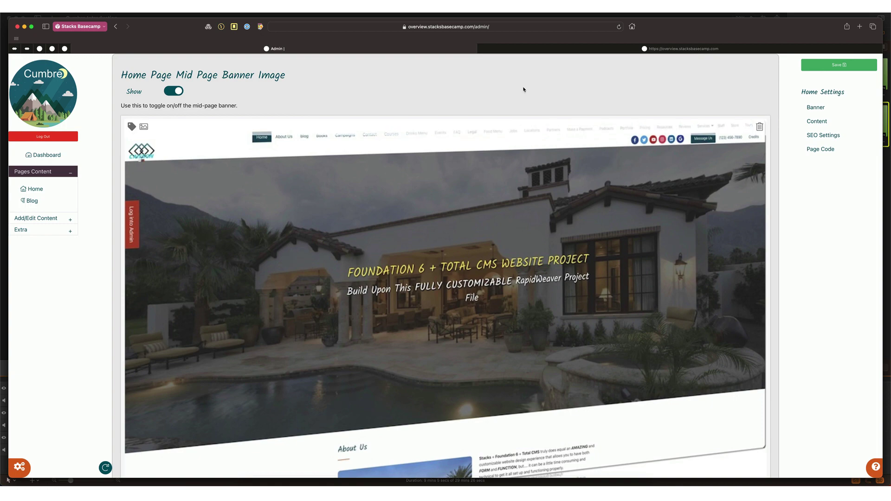
Step: Scroll the live homepage to inspect the patio banner below the Who We Are paragraphs
click(531, 50)
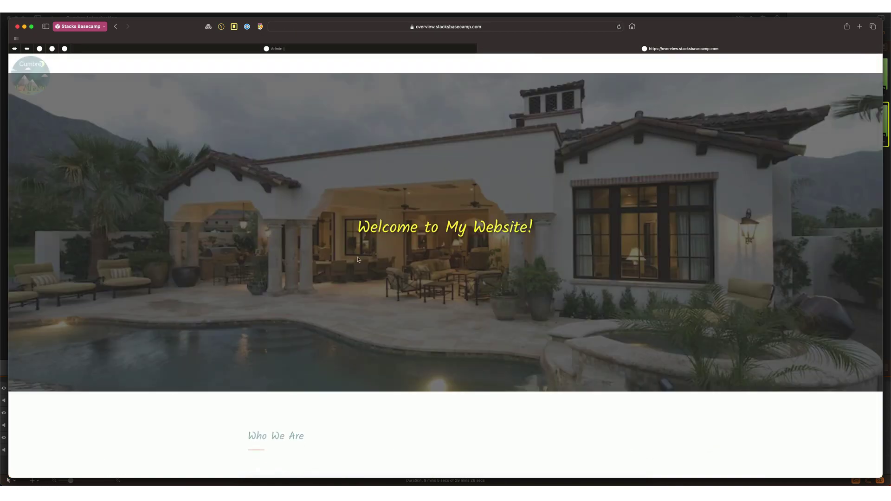
scroll(371, 232, down, 10)
scroll(345, 280, down, 5)
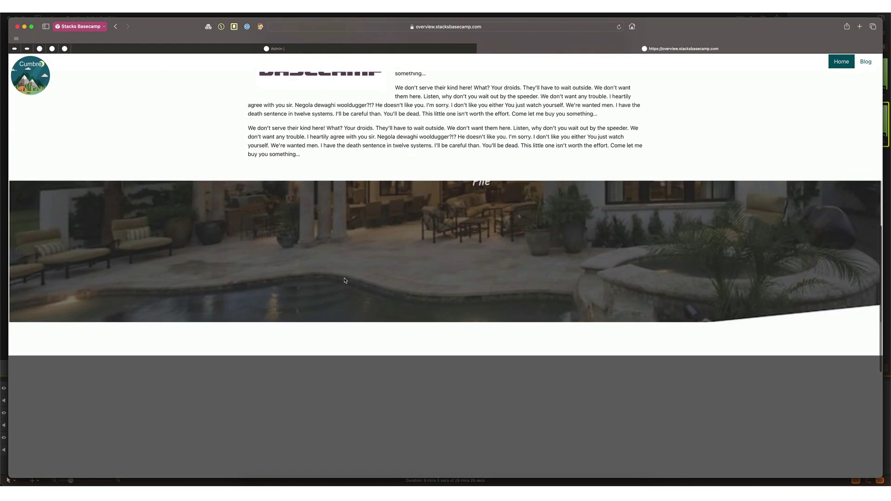
scroll(345, 280, up, 5)
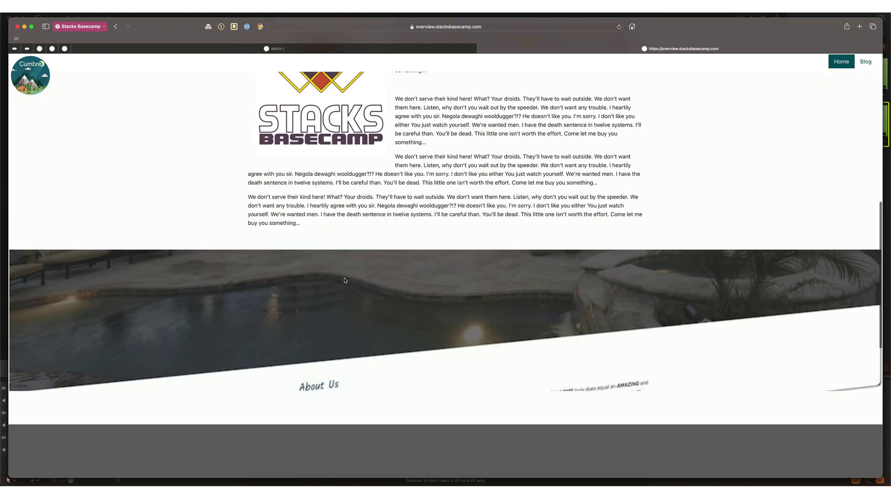
scroll(345, 280, down, 2)
scroll(345, 280, down, 4)
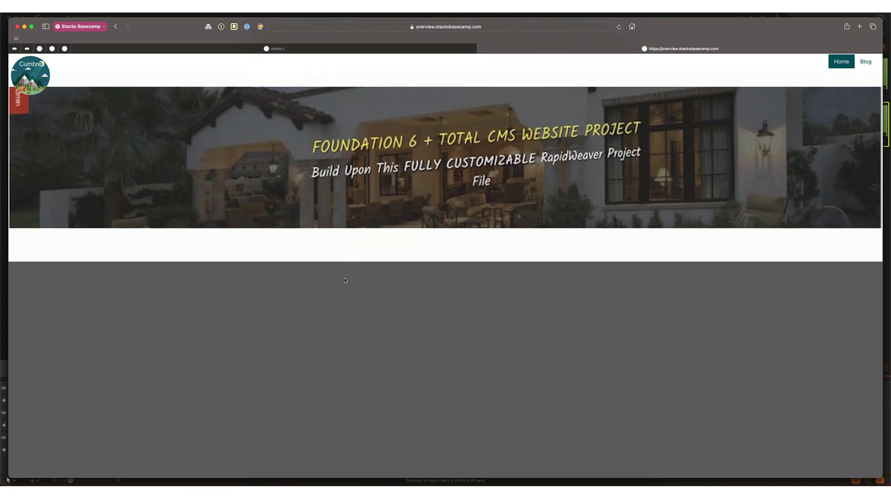
scroll(345, 280, up, 5)
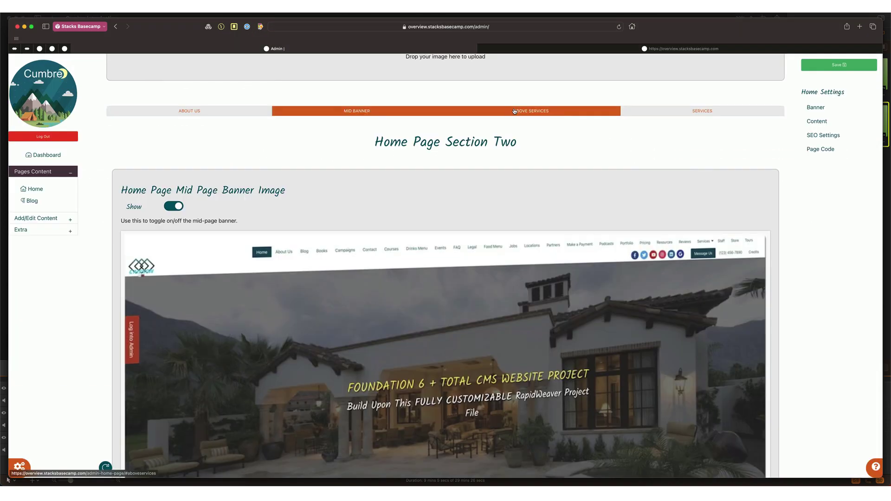
Step: Turn on the Above Services List section's Show toggle and begin entering its paragraph text
click(514, 111)
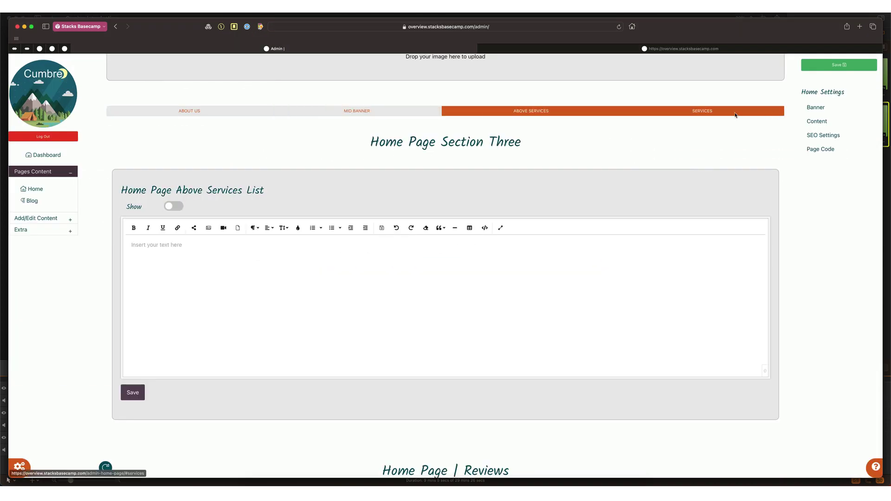
click(736, 114)
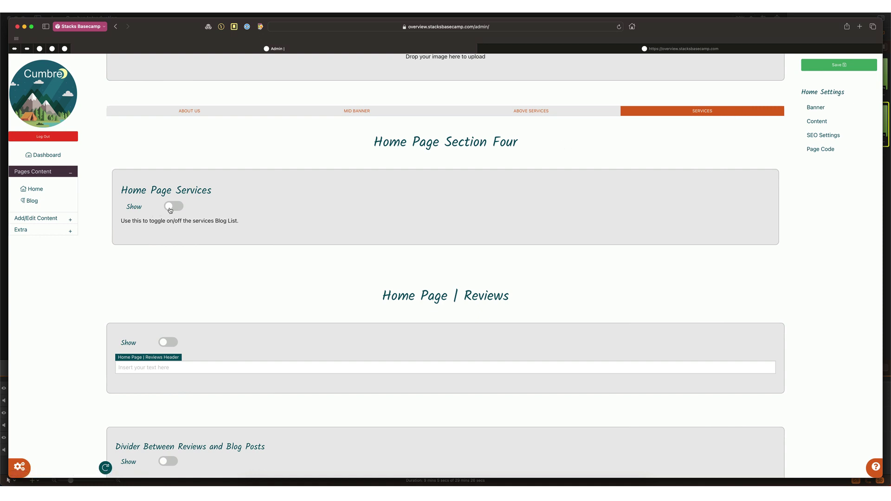
click(525, 114)
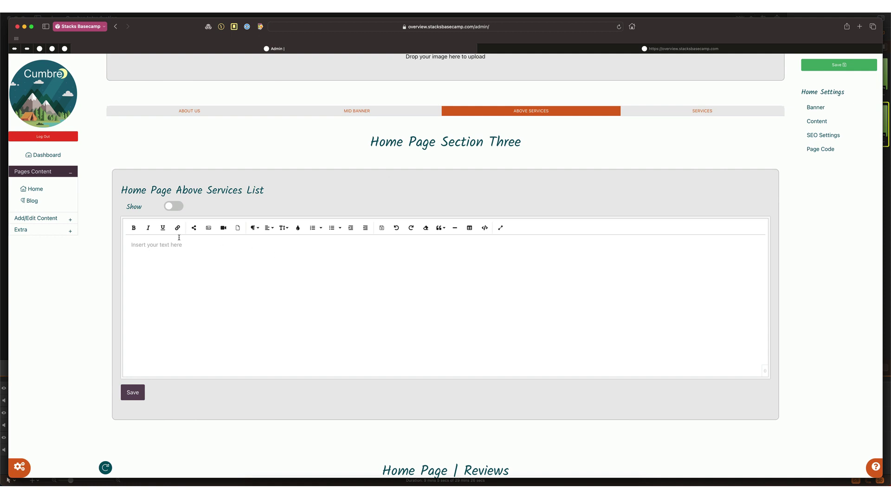
click(174, 206)
click(172, 254)
text(:()
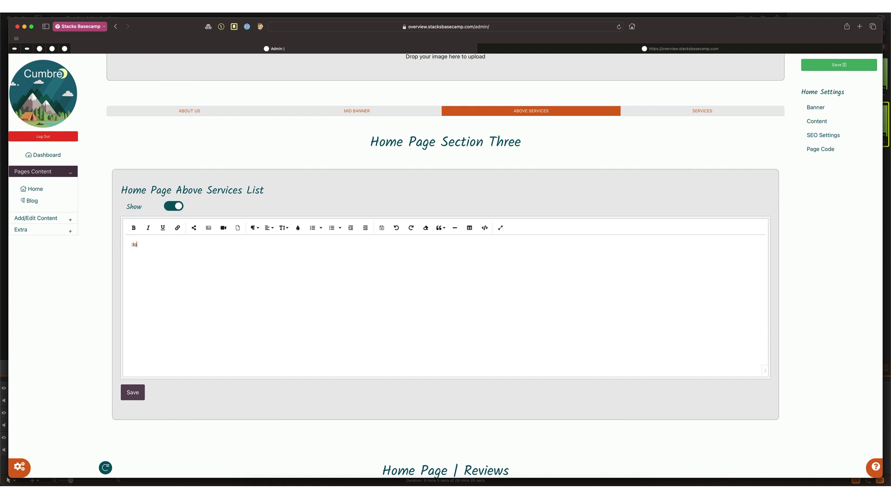
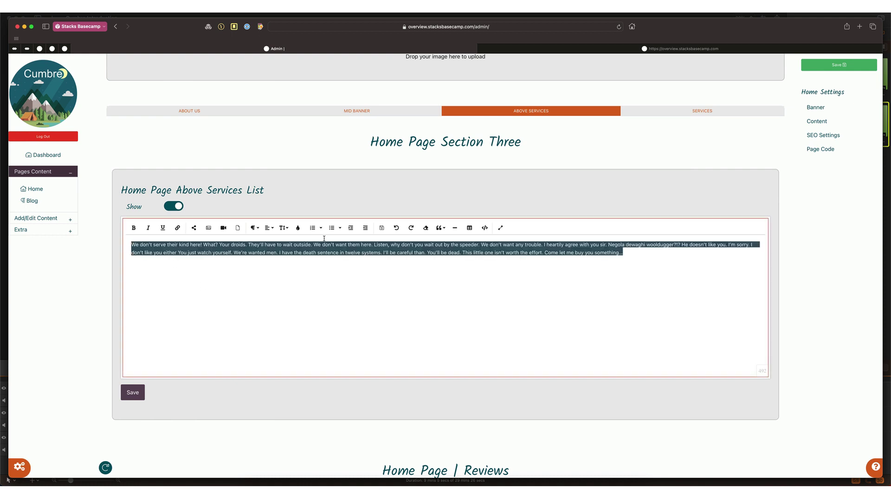
Step: Set the Above Services List paragraph to font size 18 and save it
click(283, 228)
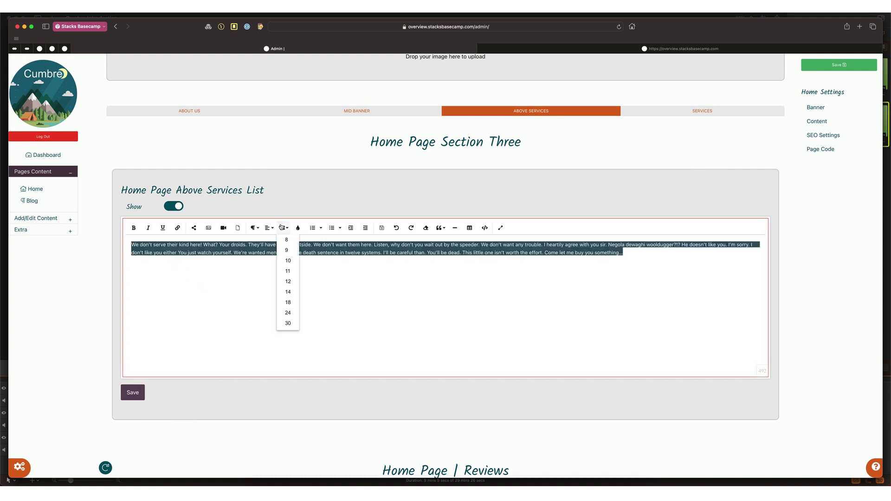
click(287, 306)
click(269, 313)
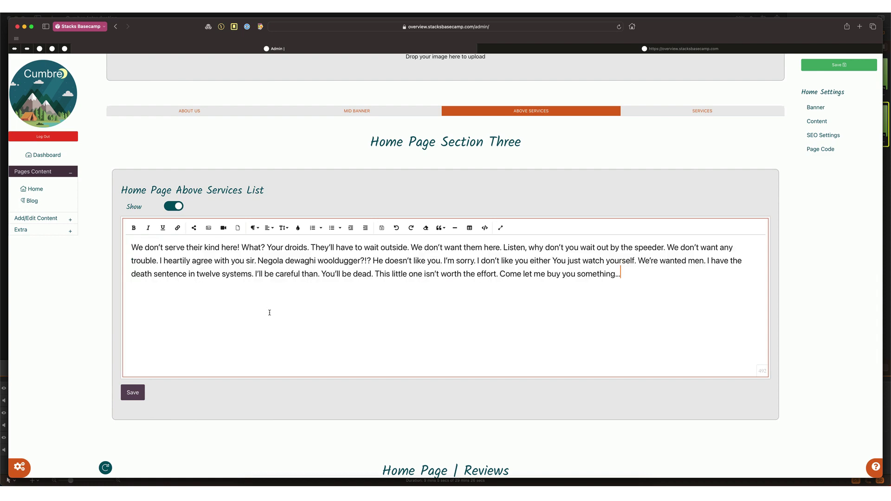
click(133, 392)
Step: Check the larger text on the live site, then go to the site Settings page
click(515, 49)
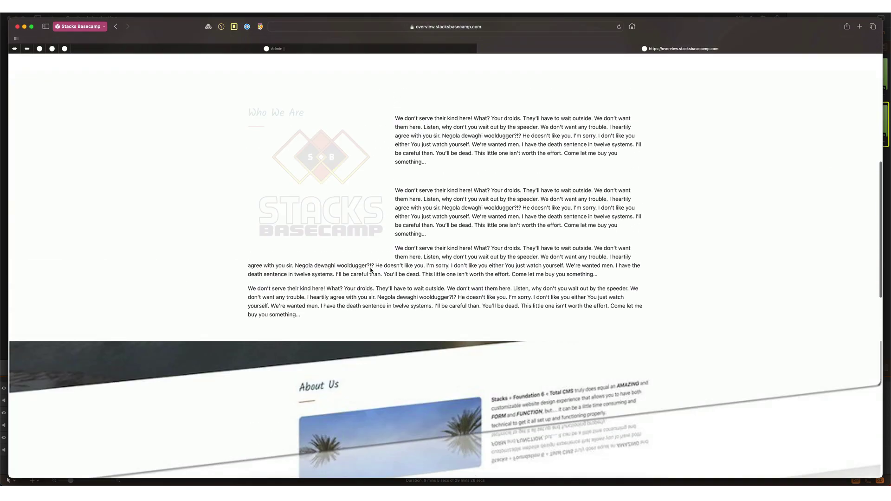
key(ctrl+shift+Tab)
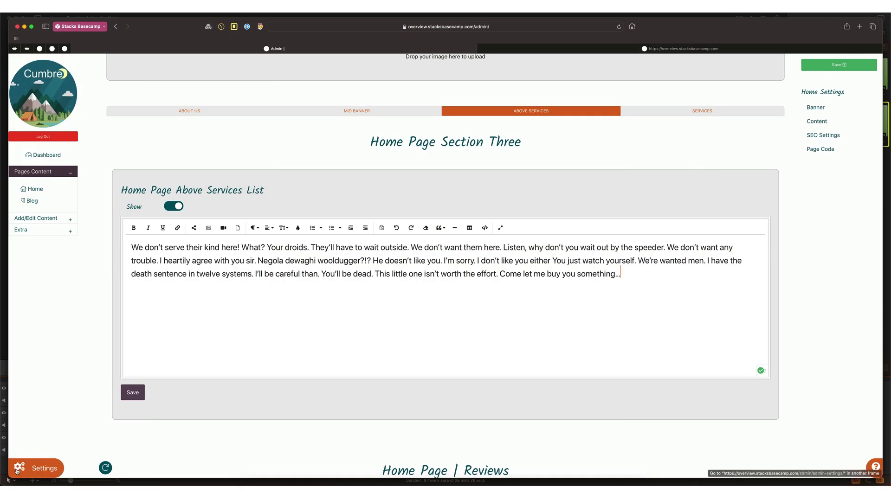
click(18, 468)
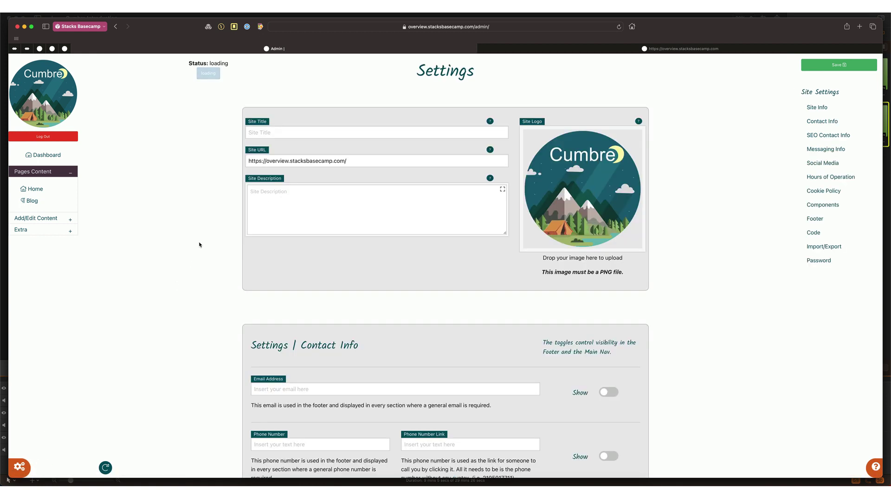
Step: Enter the site's contact e-mail address in Contact Info and make it visible
scroll(200, 244, down, 5)
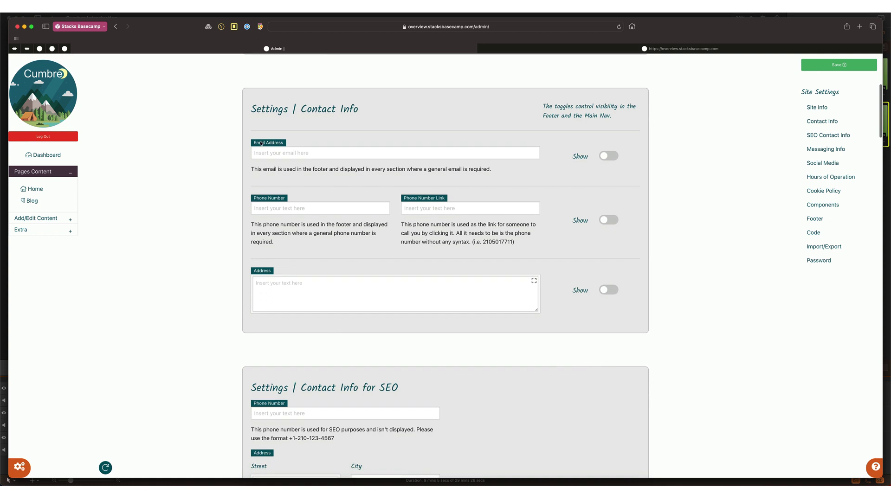
click(260, 143)
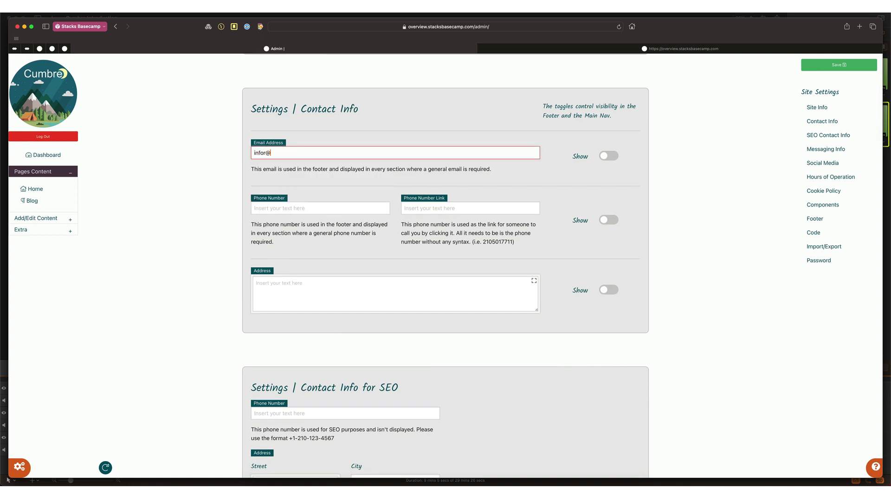
click(608, 156)
Step: Enter the contact phone number, show the phone and address, save, and check the live site
click(289, 208)
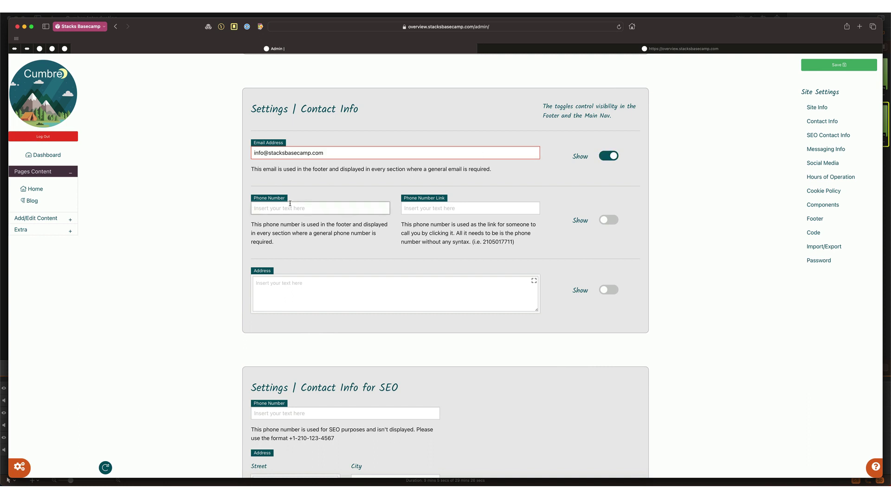
text((210) 123-456)
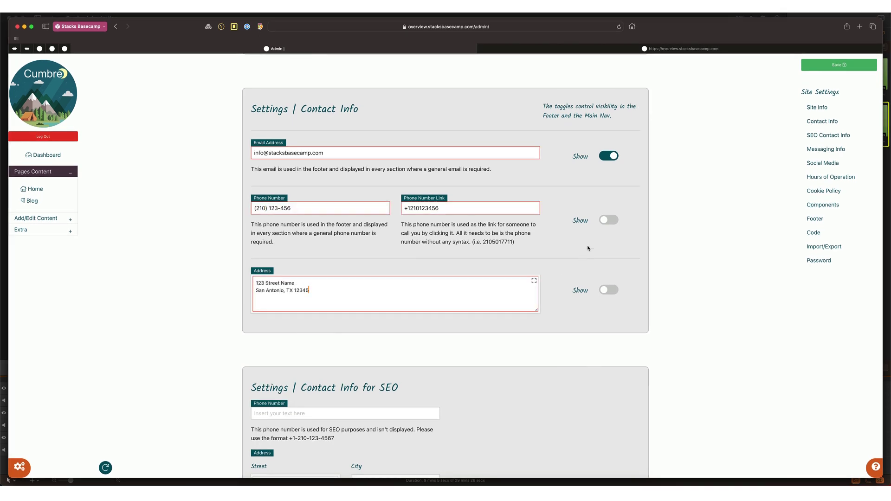
click(608, 220)
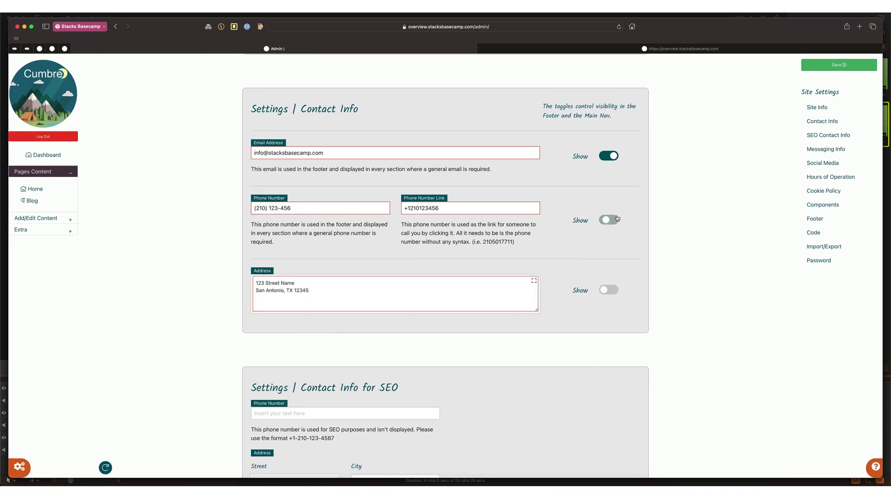
click(608, 290)
key(super+s)
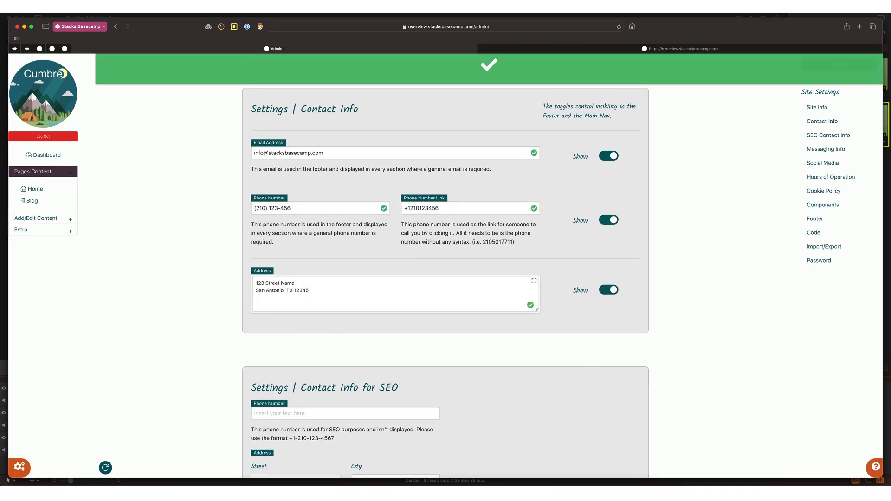
key(ctrl+Tab)
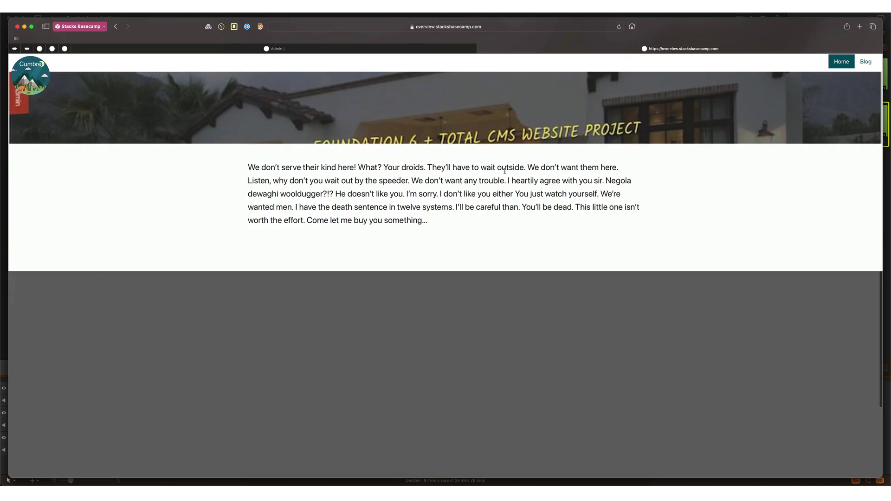
scroll(505, 171, down, 10)
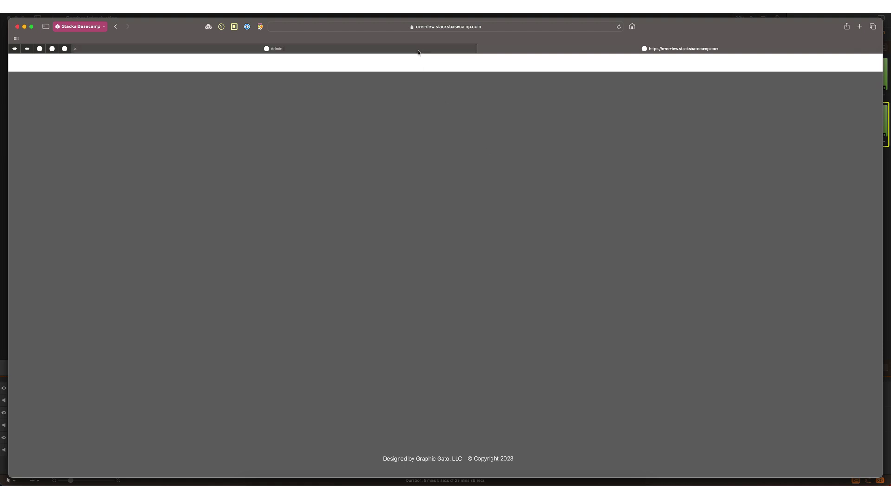
click(418, 50)
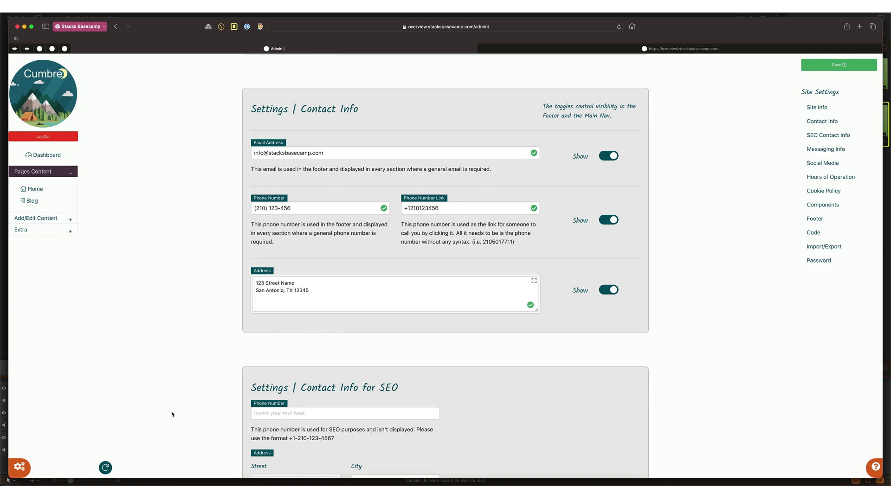
Step: Switch on the Contact block under the Footer site components and confirm it on the live site
scroll(297, 386, down, 15)
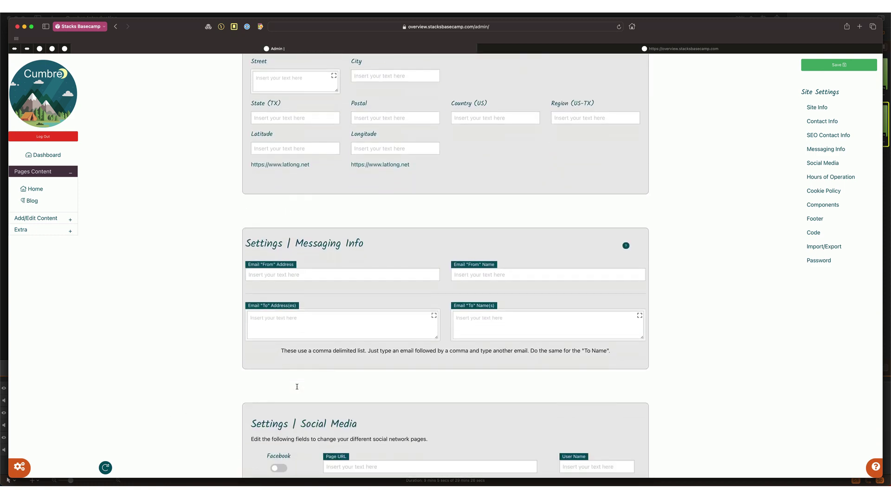
scroll(297, 387, down, 15)
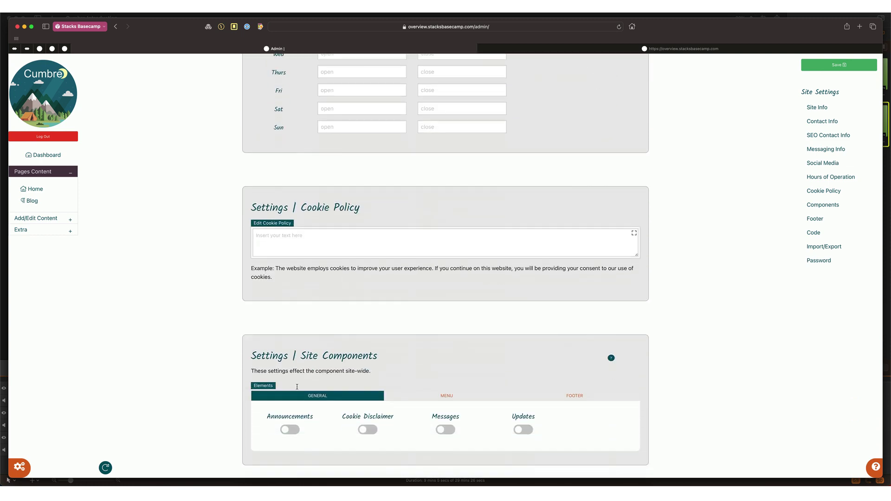
scroll(297, 389, down, 4)
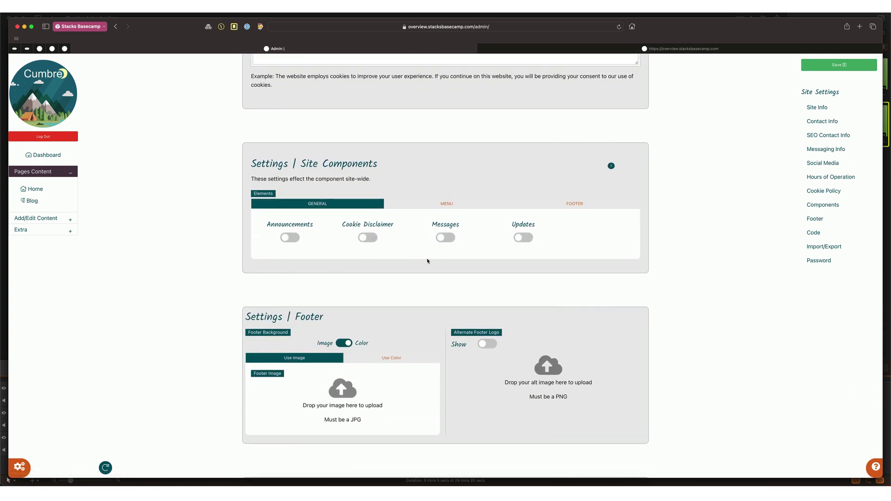
click(574, 206)
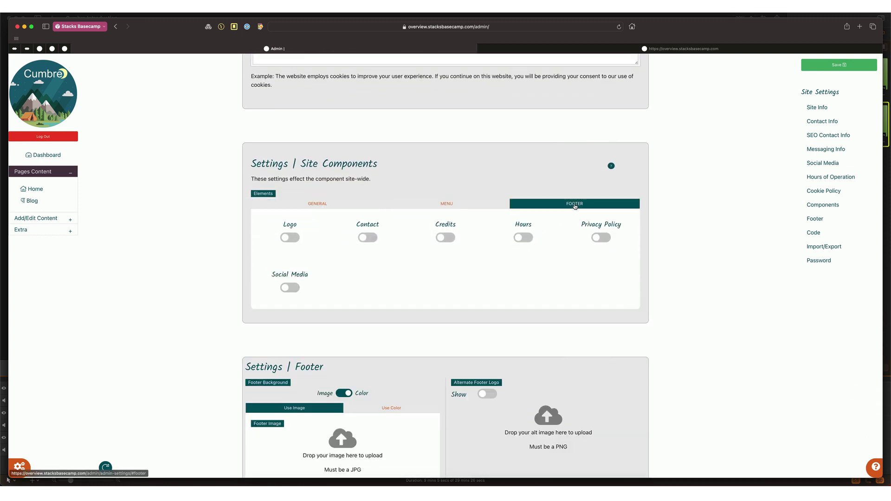
click(371, 239)
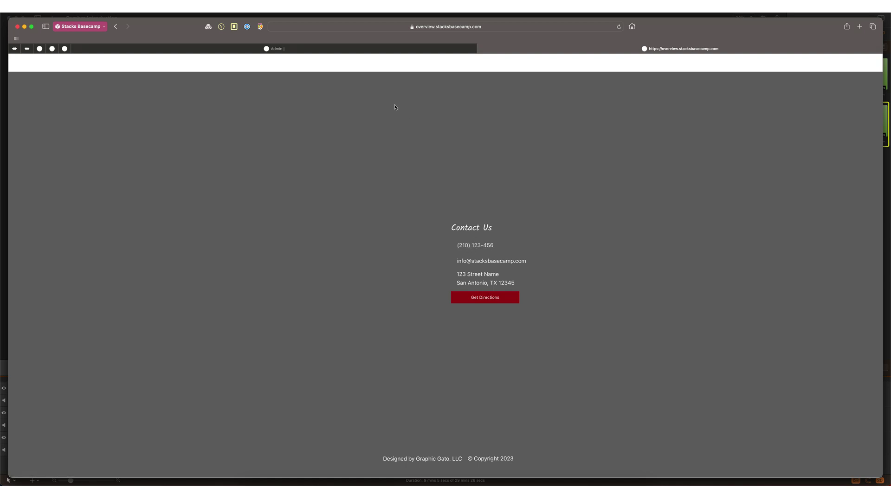
click(380, 49)
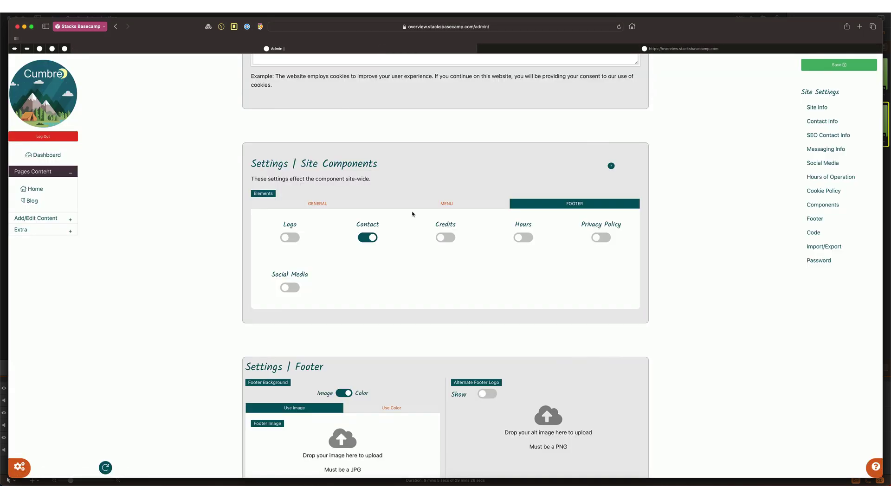
scroll(412, 214, down, 10)
scroll(412, 214, up, 5)
Step: Turn off the Email Address Show toggle and reload the live site's Contact Us footer
click(822, 121)
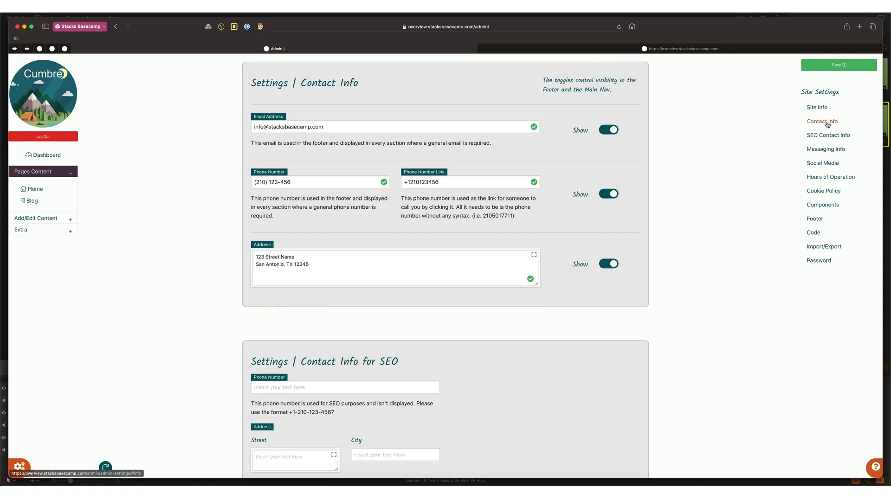
click(608, 132)
click(680, 48)
key(super+r)
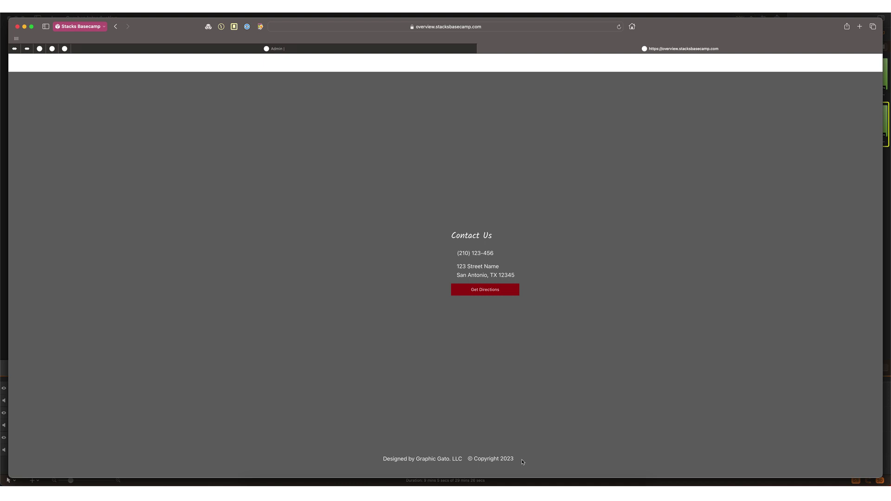
Step: Set the Site Title to 'Overview', save, and check the live Blog page showing No Posts Found
click(421, 49)
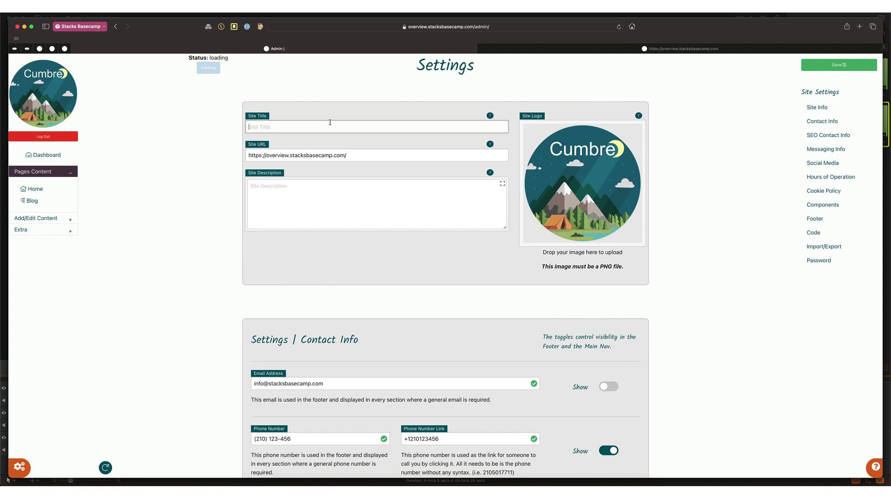
text(Overview)
key(Return)
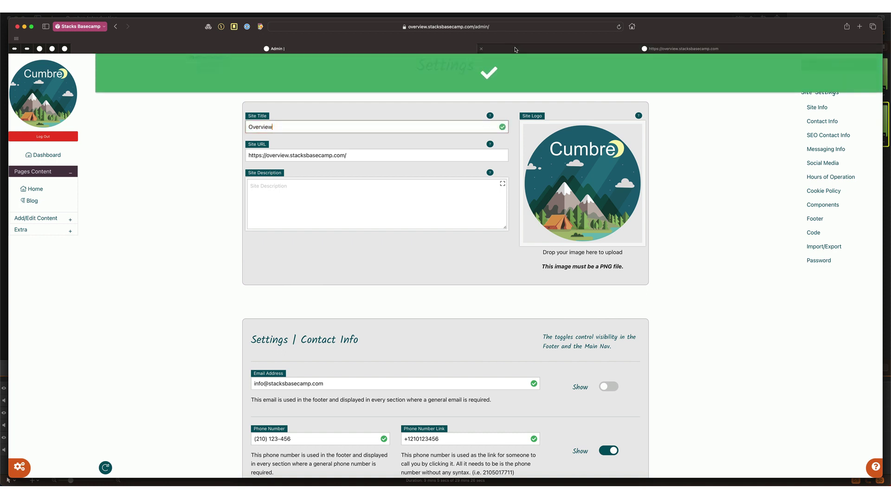
click(680, 48)
key(super+r)
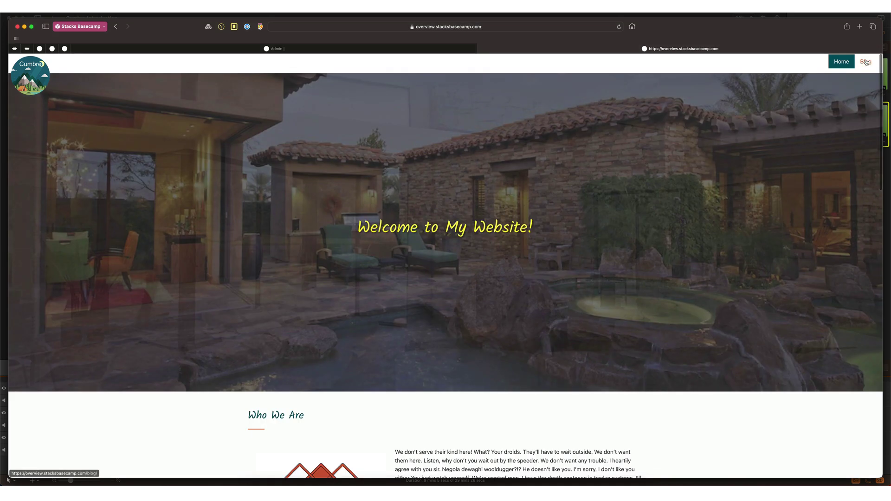
click(866, 63)
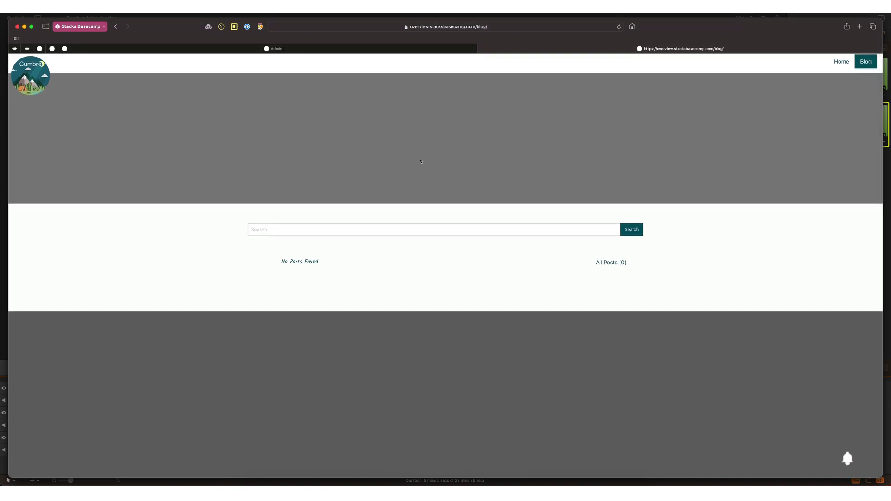
click(411, 51)
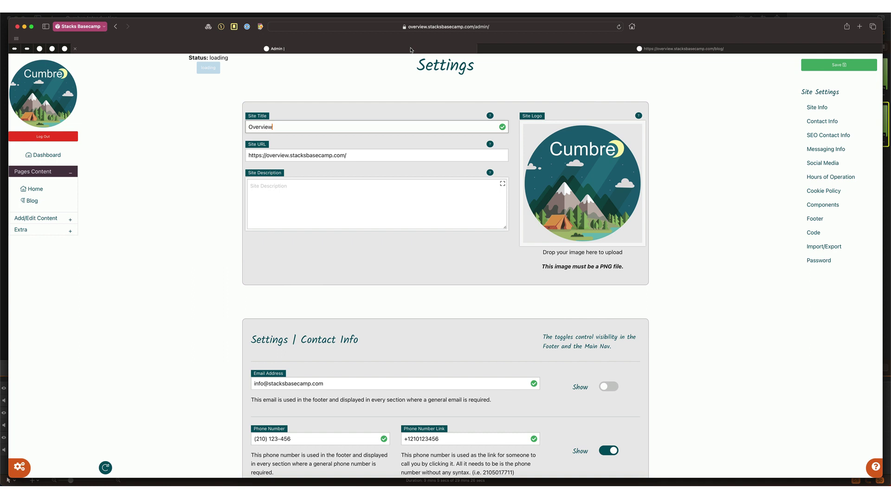
Step: Give the Blog page banner title 'Blog' and subtitle 'Enjoy the Reading!!', then preview it live
click(32, 202)
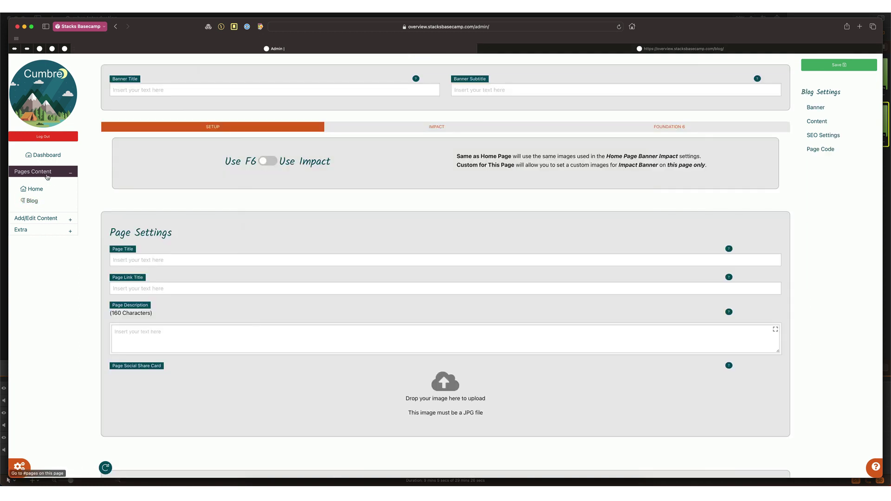
click(181, 90)
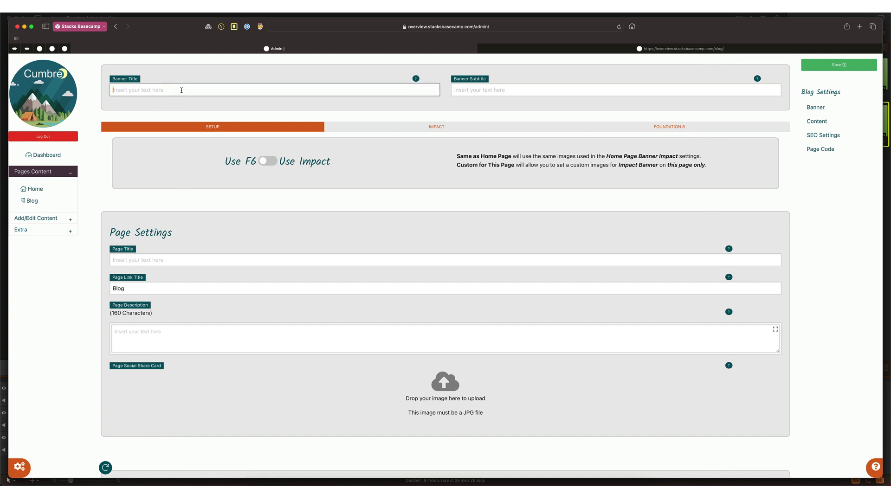
text(Blog)
click(483, 94)
text(Enjoy)
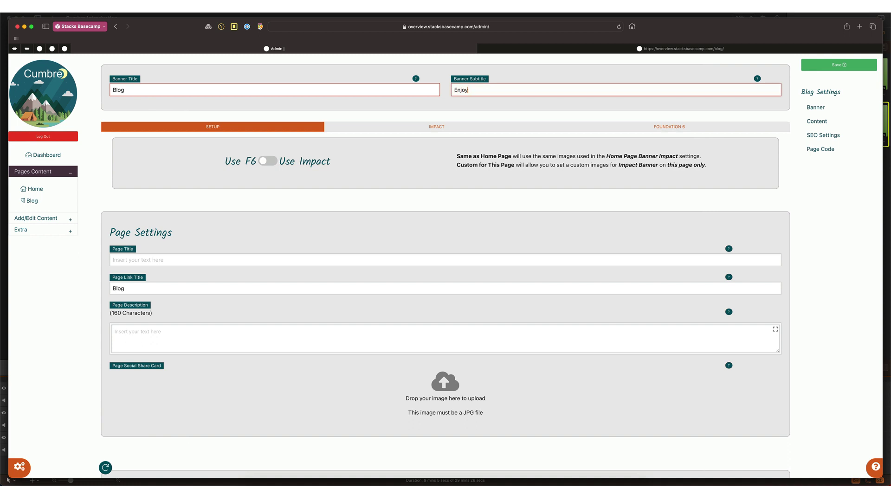
text( the Reading!!)
key(Return)
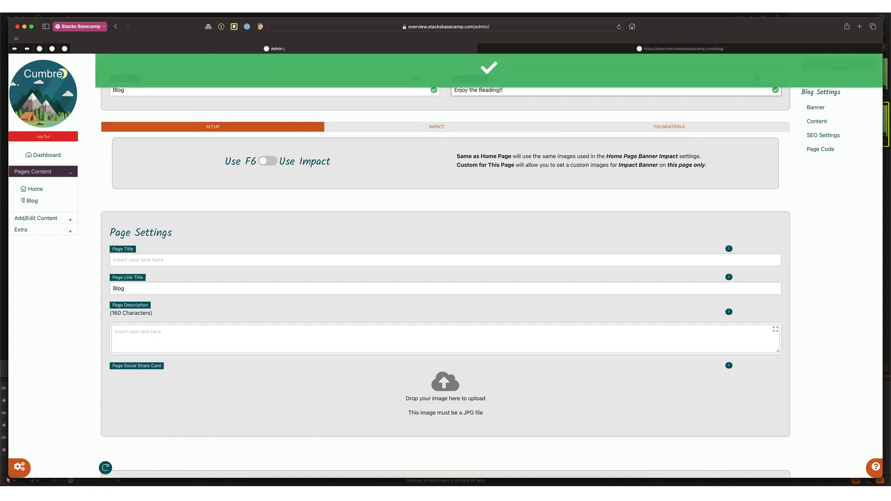
click(560, 49)
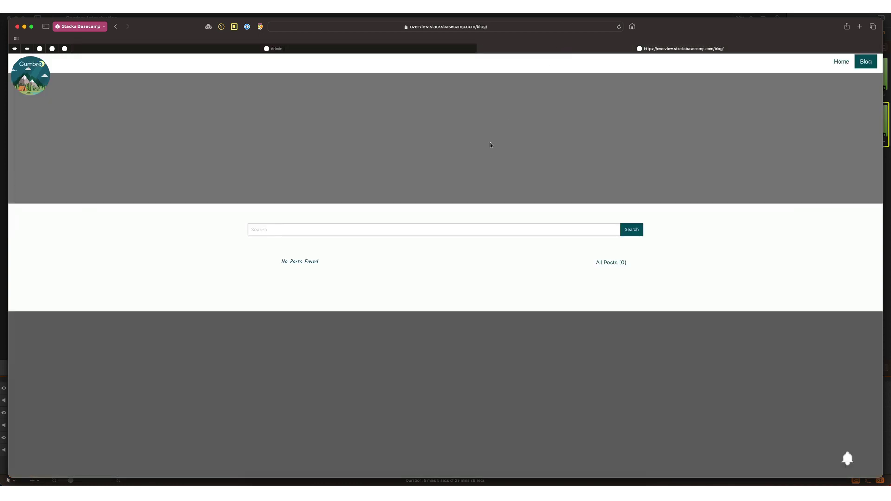
key(super+r)
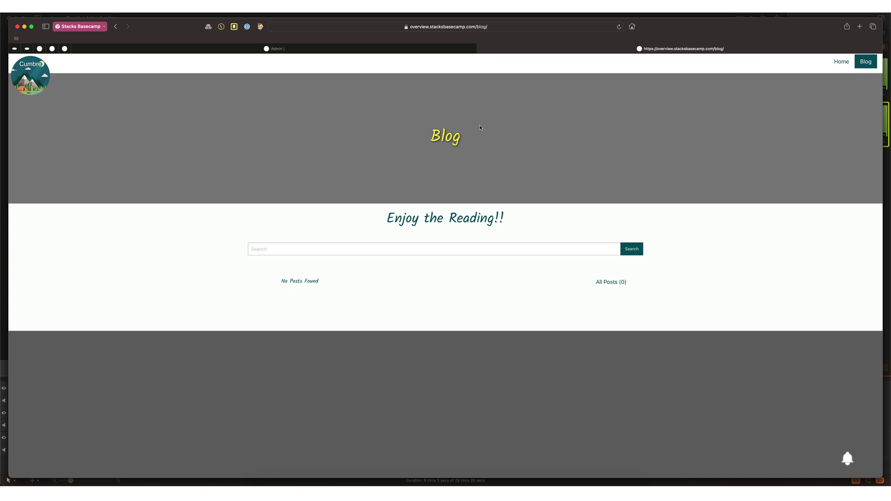
click(382, 49)
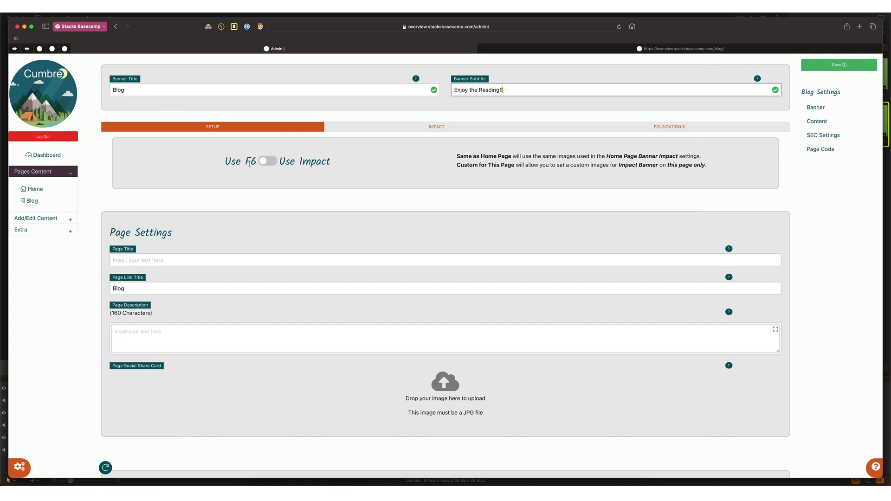
Step: Enable Use Impact on the blog banner with images set to Same as Home Page
click(265, 164)
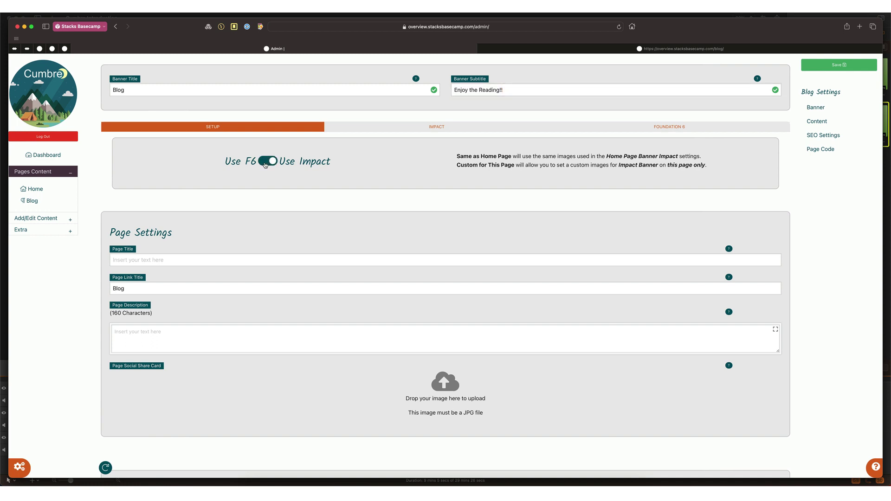
click(414, 129)
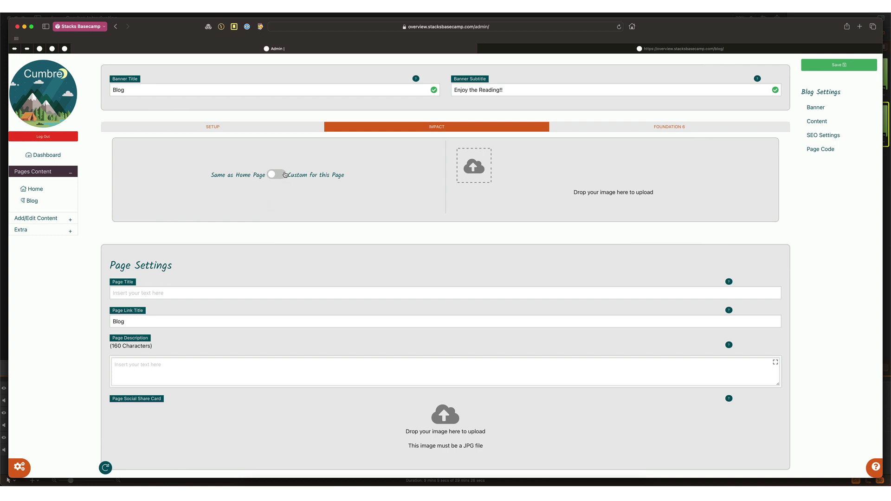
click(579, 50)
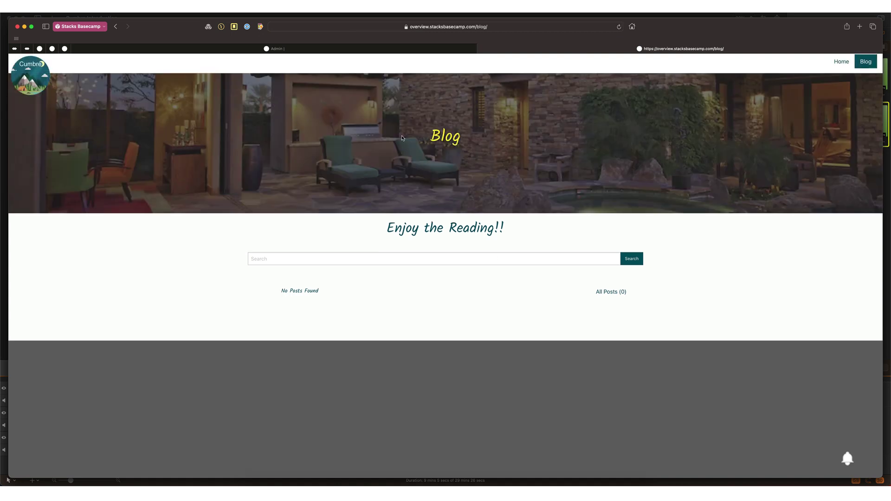
click(427, 51)
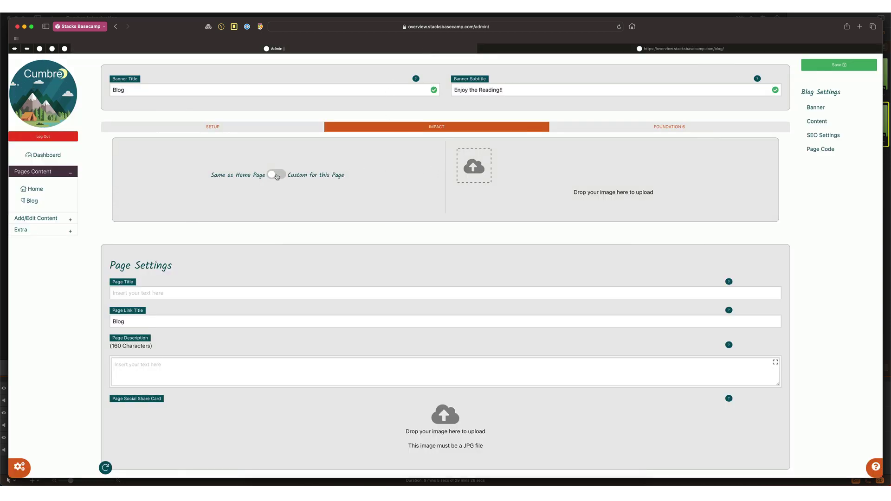
click(344, 169)
key(ctrl+Tab)
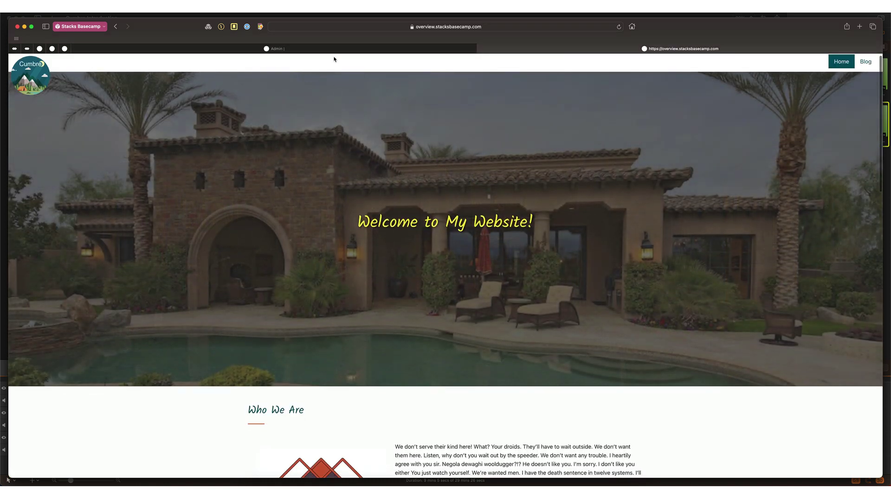
click(333, 51)
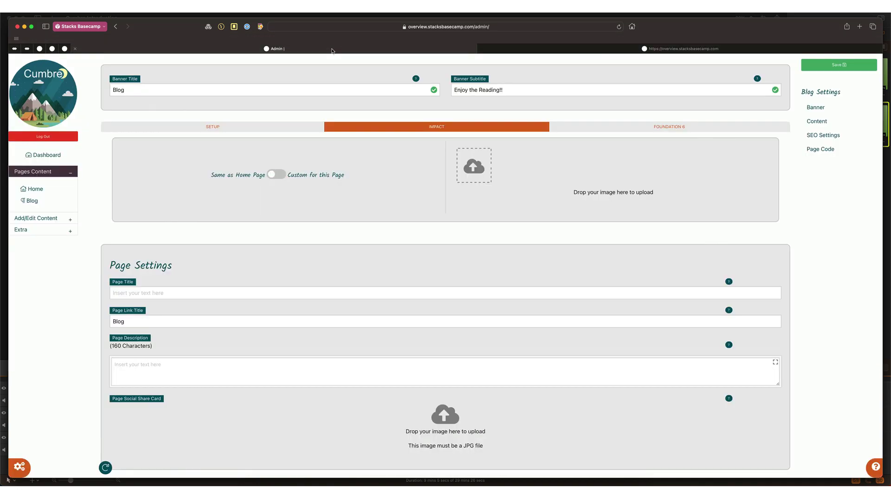
Step: Show Blog Posts on the home page with header 'Latest Blog Posts' and a divider
click(36, 190)
scroll(246, 267, down, 15)
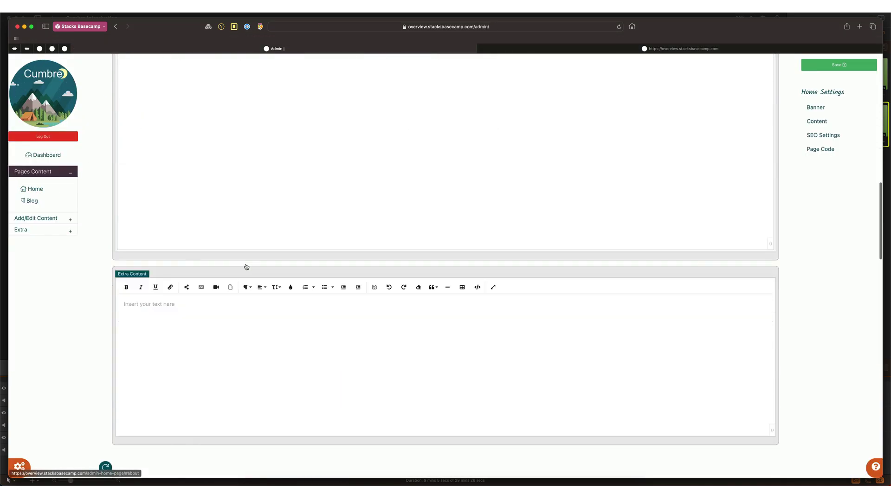
scroll(247, 267, down, 6)
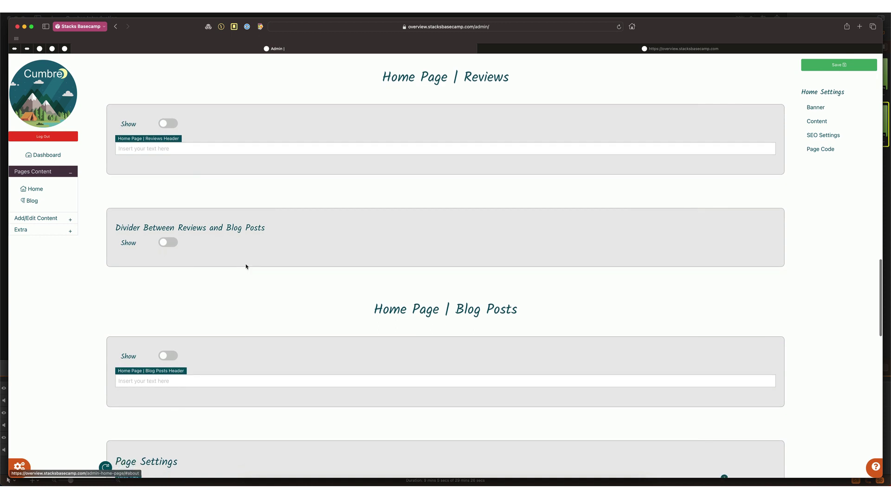
click(167, 356)
text(Lates)
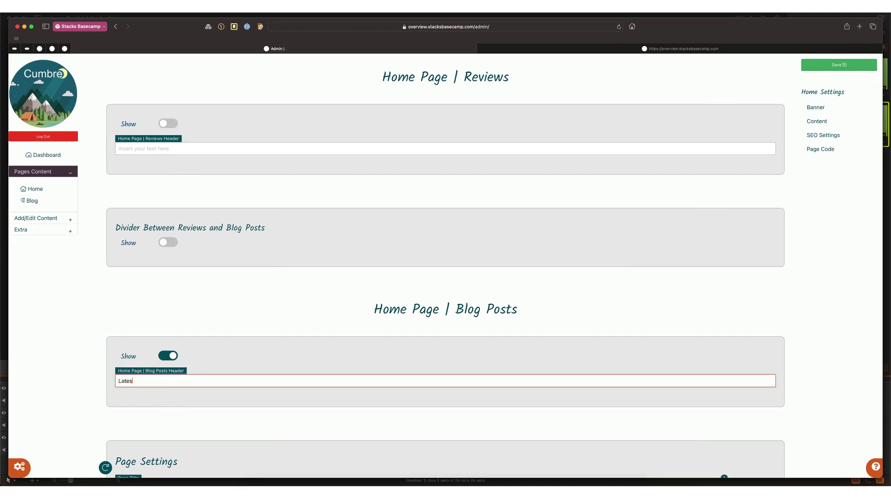
text(t Blog Posts)
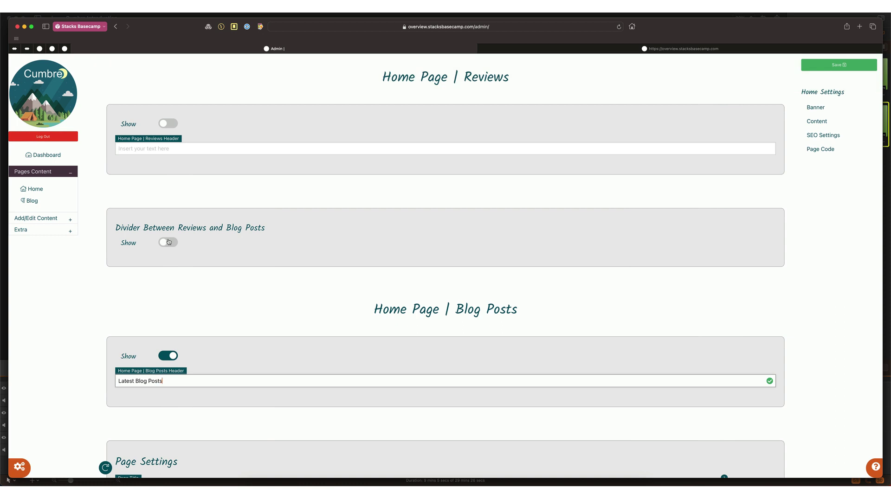
click(175, 242)
Step: Review Home Page Section Three settings, then check the blog section and post list on the live site
scroll(243, 231, up, 10)
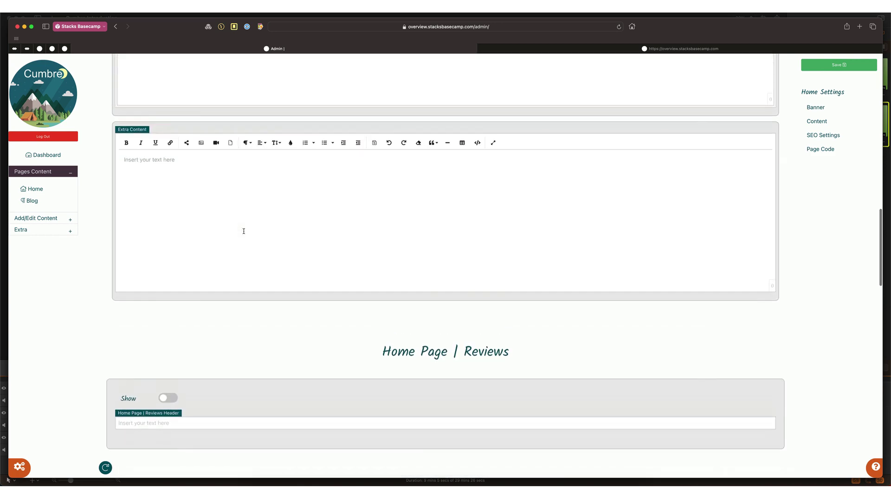
scroll(244, 232, up, 20)
click(534, 260)
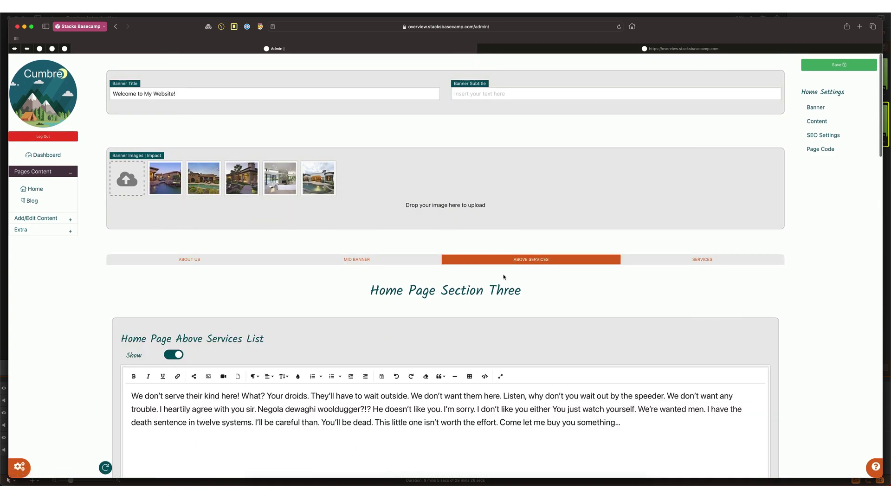
click(593, 49)
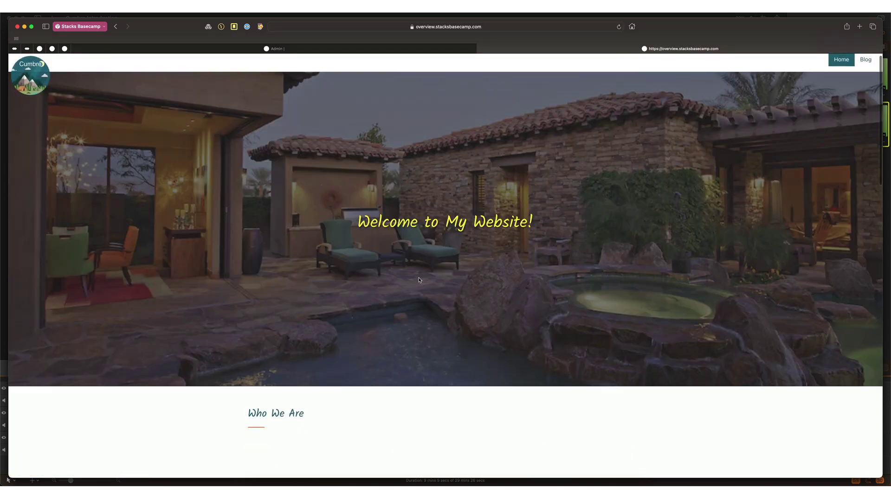
scroll(402, 321, down, 5)
scroll(401, 321, down, 10)
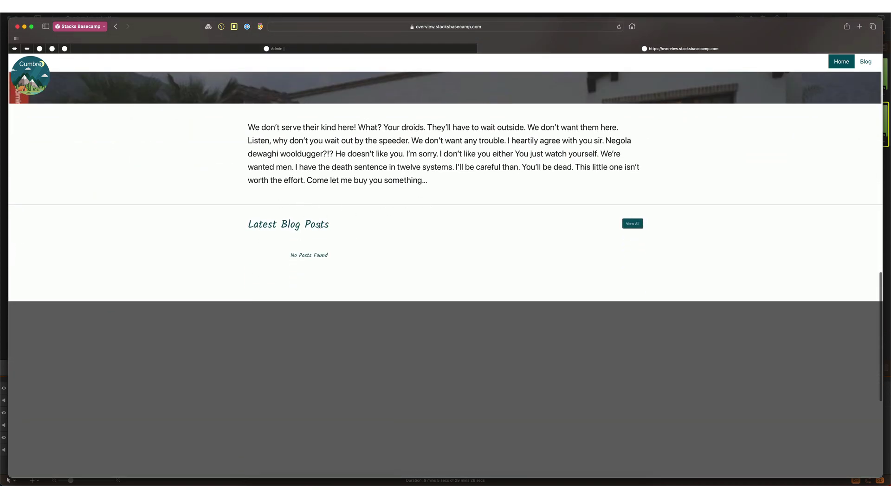
click(633, 224)
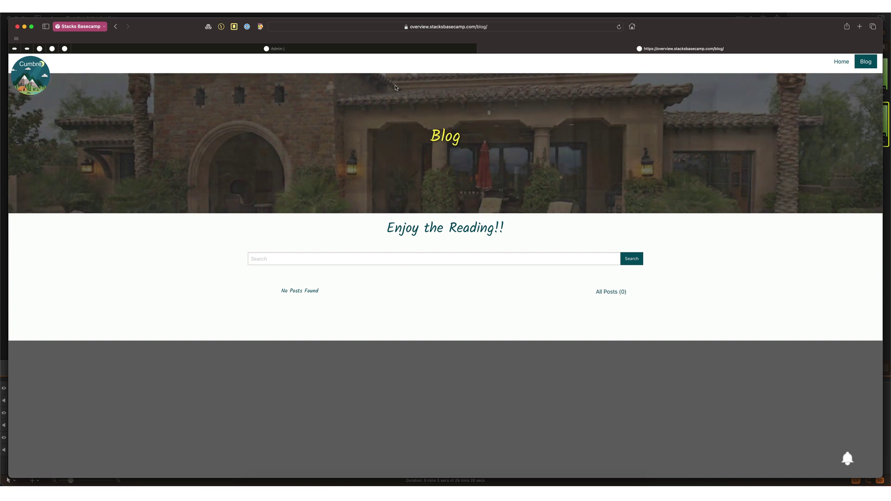
click(340, 50)
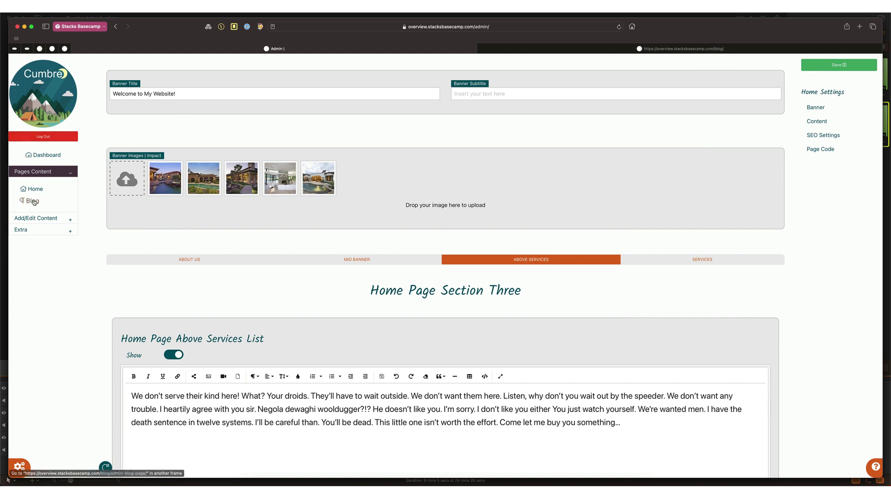
Step: Start a new blog post titled 'Blog Post One', ready for its summary
click(38, 218)
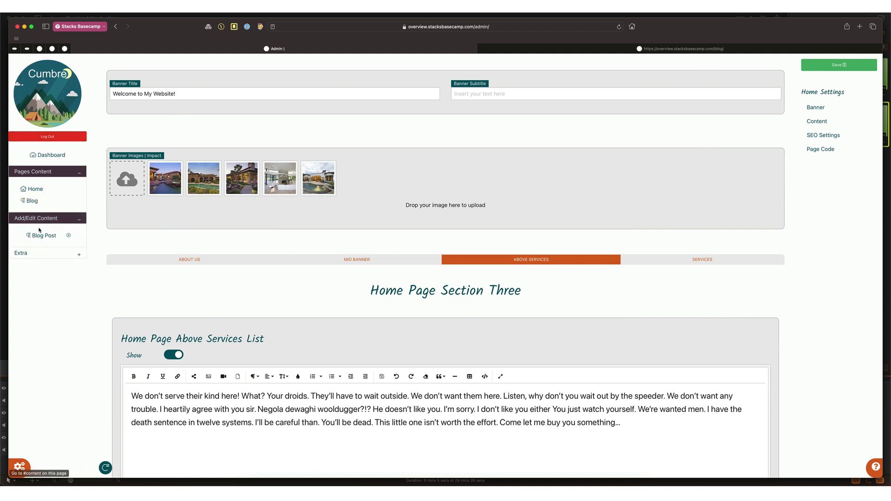
click(68, 236)
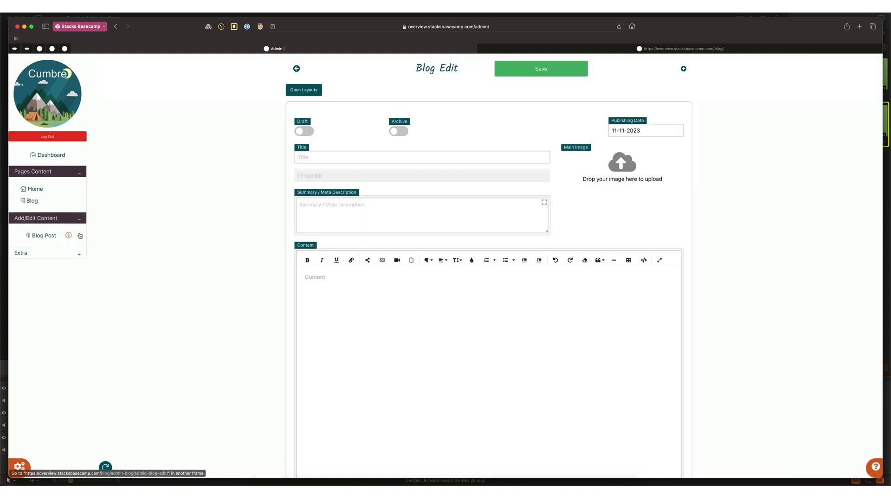
click(325, 159)
text(Blog P)
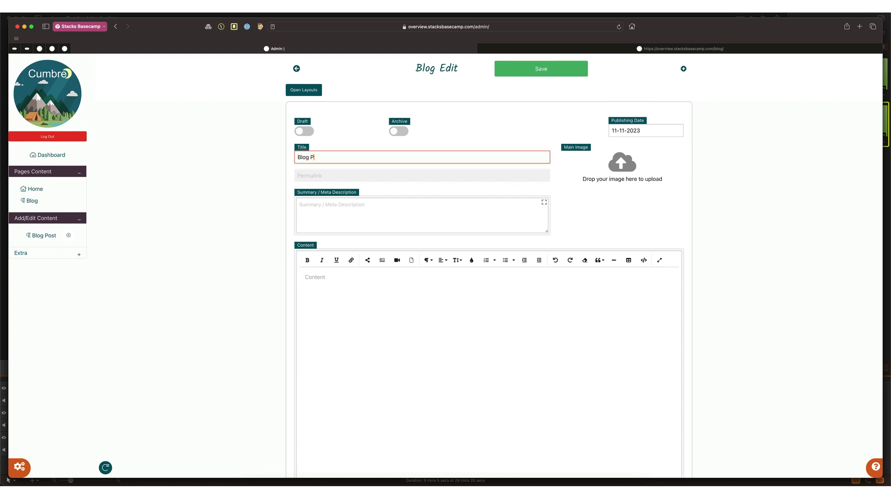
text(ost One)
click(310, 201)
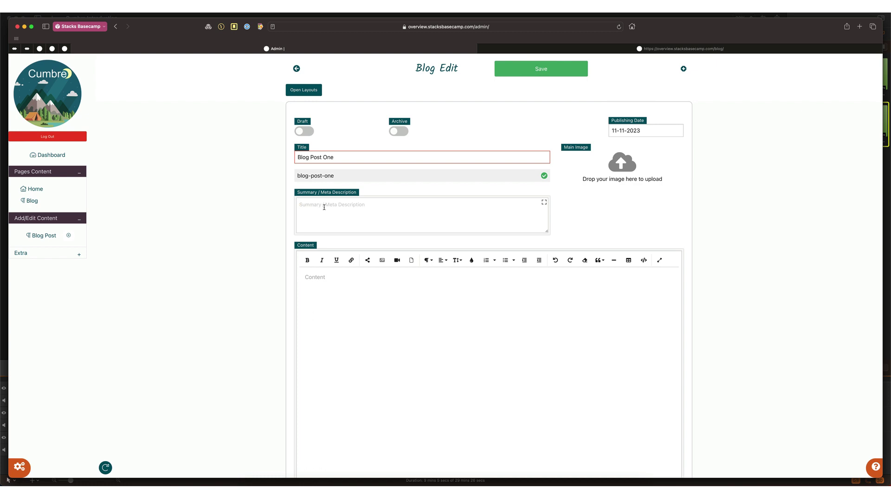
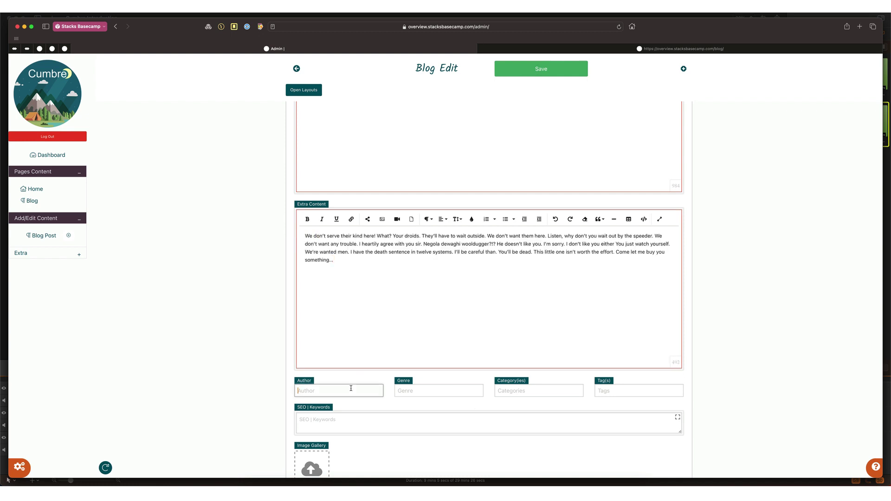
Step: Enter the author's name, set the genre to Fiction and the category to Demo
click(415, 388)
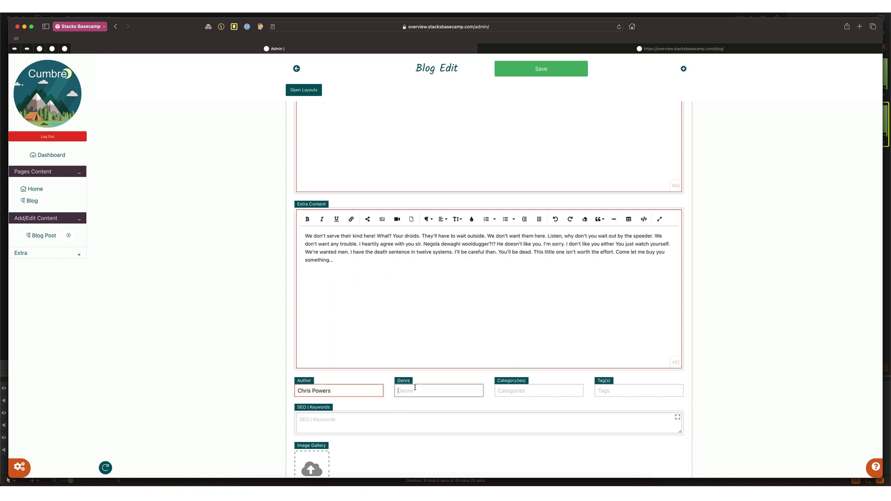
text(Fiction)
click(507, 392)
text(Demo)
key(Tab)
Step: Tag the post 'Foundation 6, Total CMS'
text(Foundation 6, Total CMS)
click(423, 419)
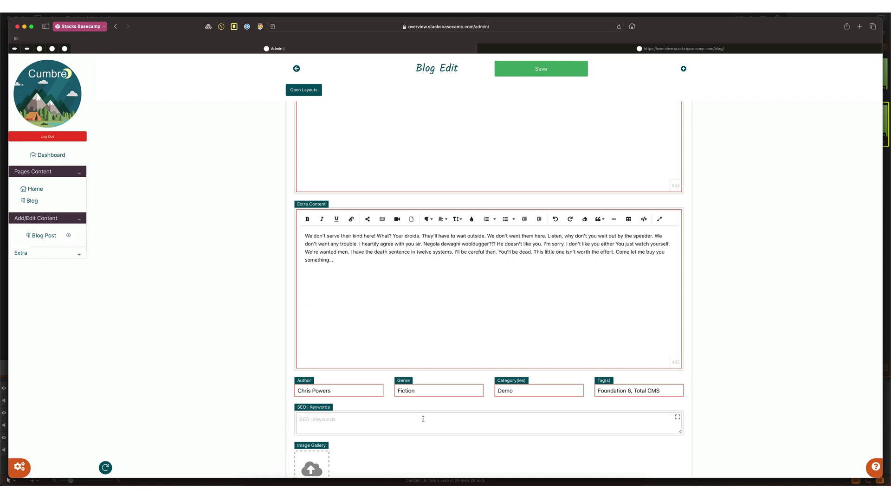
drag(663, 392, 595, 393)
key(super+c)
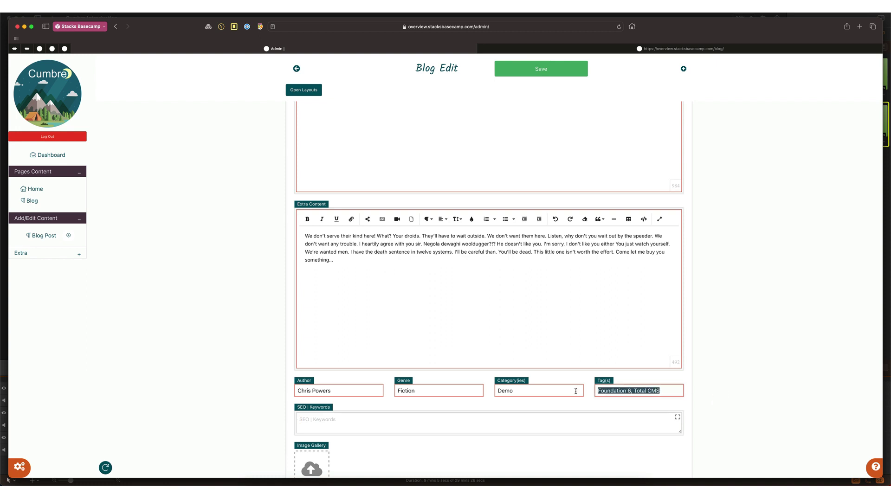
Step: Paste 'Foundation 6, Total CMS' into SEO Keywords and save the blog post
click(403, 422)
key(super+v)
scroll(401, 436, down, 4)
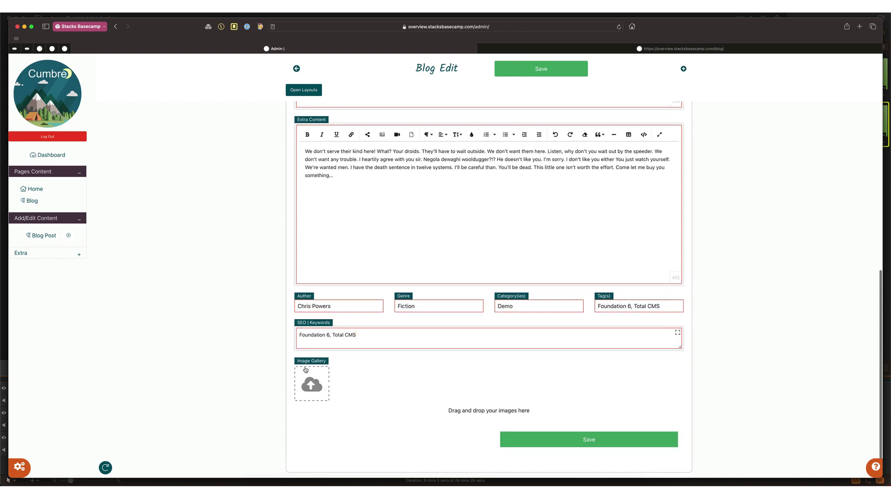
click(587, 440)
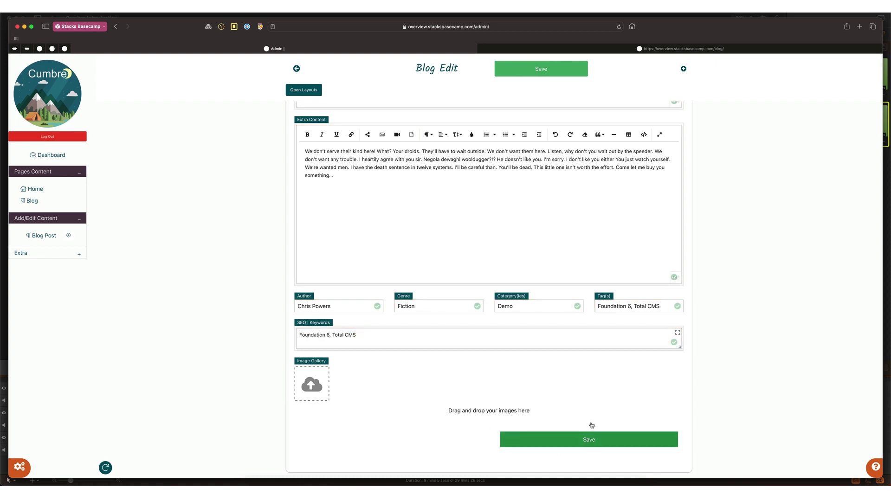
click(588, 48)
Step: Reload the blog and open the new Blog Post One card, which returns 404 Not Found
key(super+r)
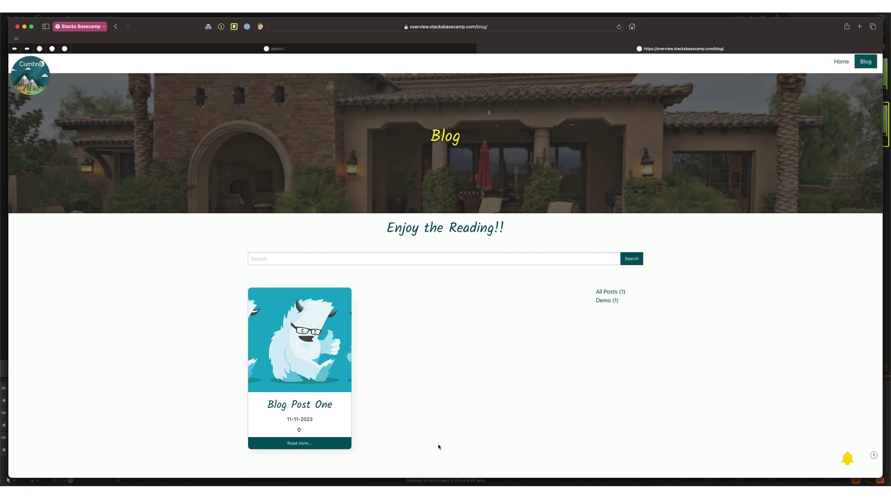
scroll(439, 449, down, 2)
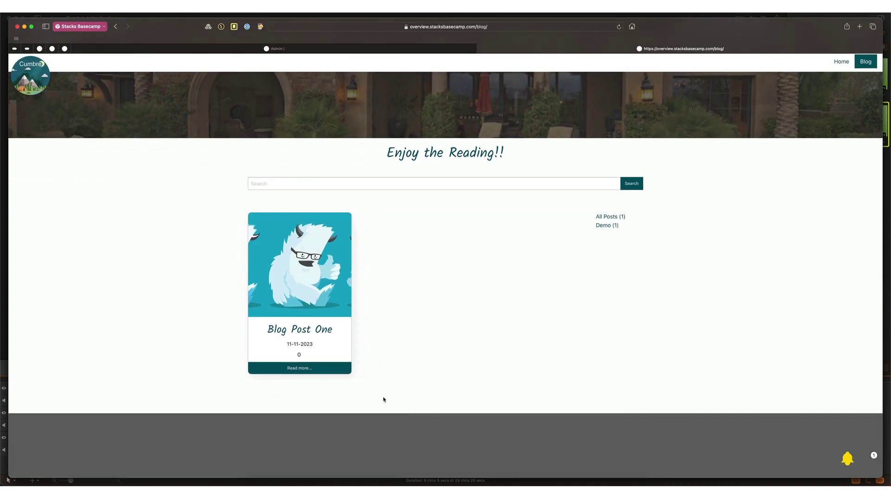
click(305, 369)
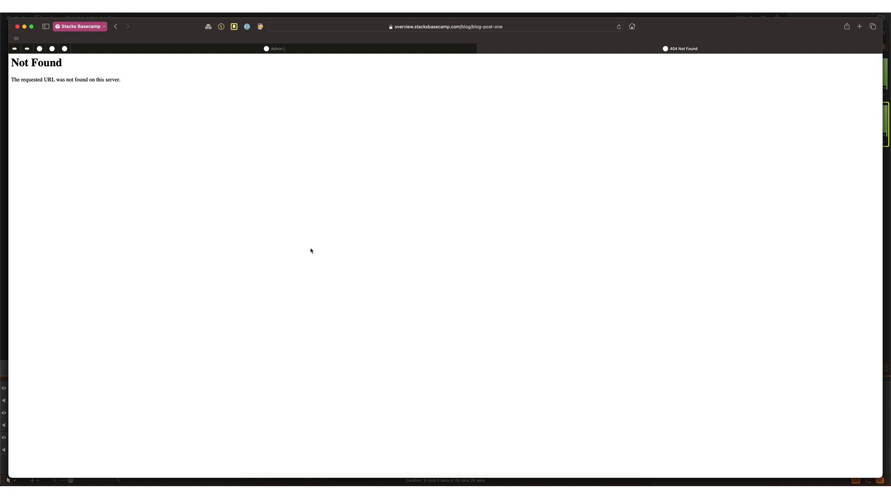
key(super+Tab)
key(super+Tab)
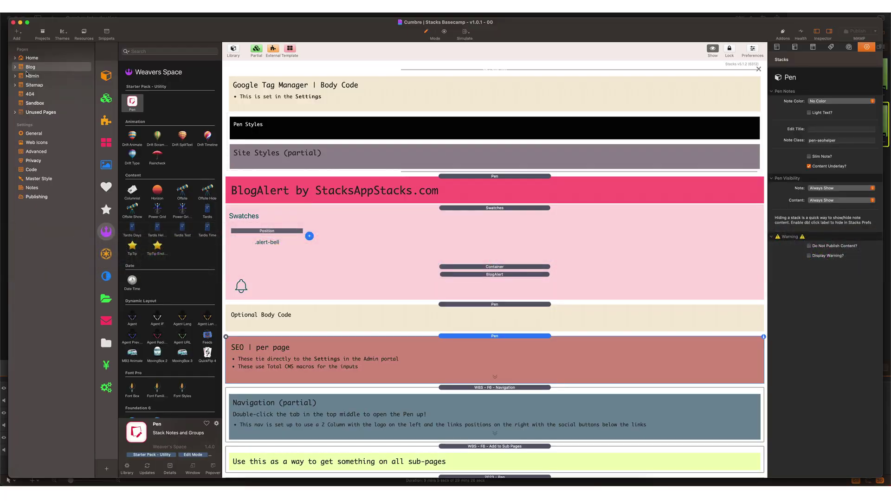
Step: On the Blog View page, copy the pretty-URL rewrite rules and submit the URL setting
click(15, 67)
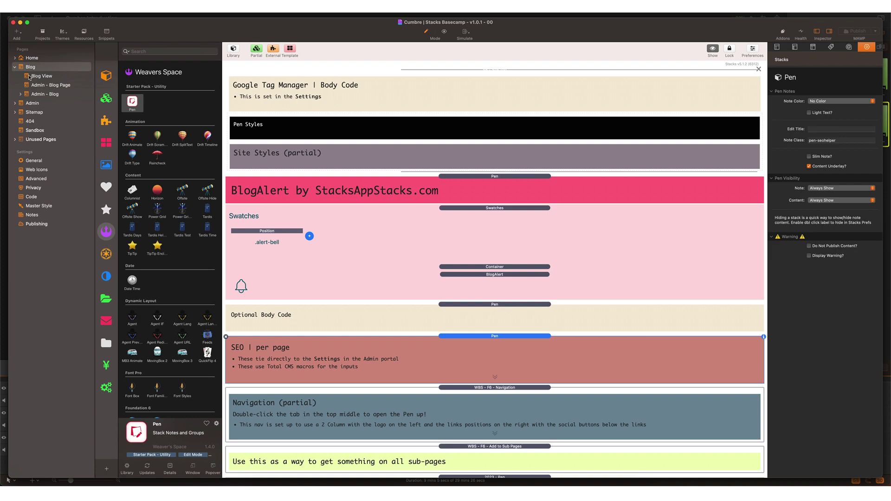
click(29, 77)
scroll(451, 231, up, 5)
scroll(450, 231, up, 5)
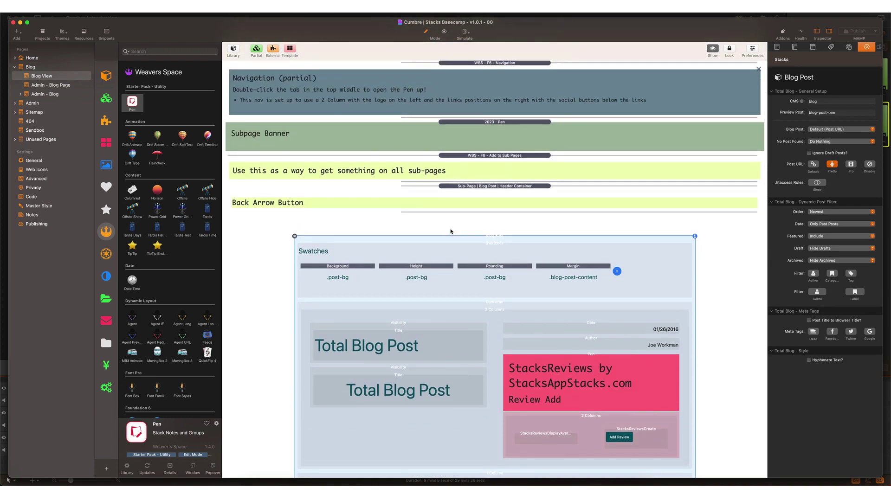
key(super+r)
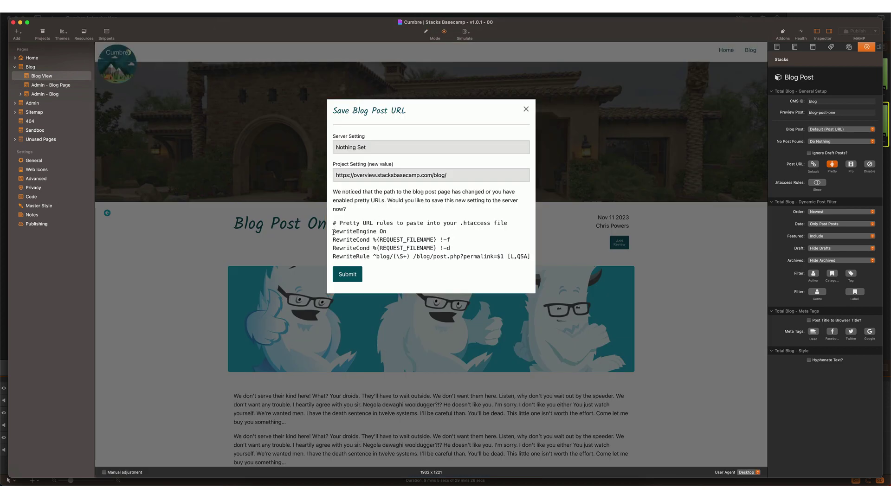
drag(334, 232, 521, 261)
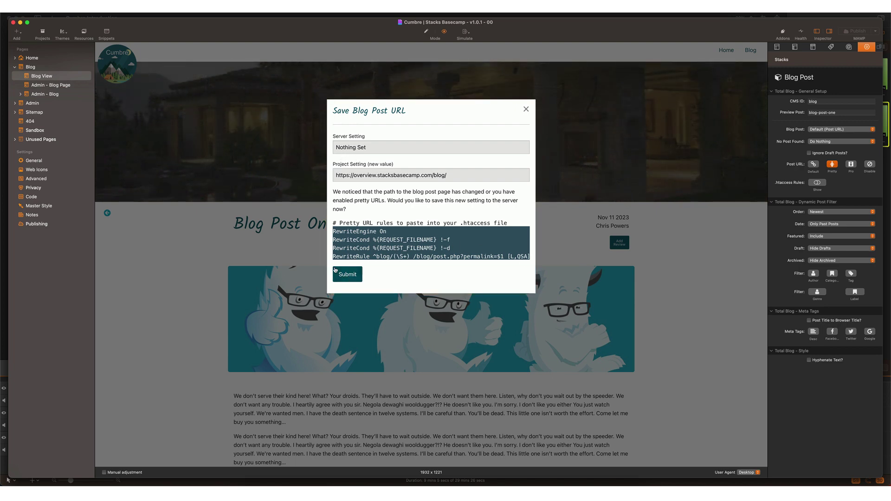
click(347, 277)
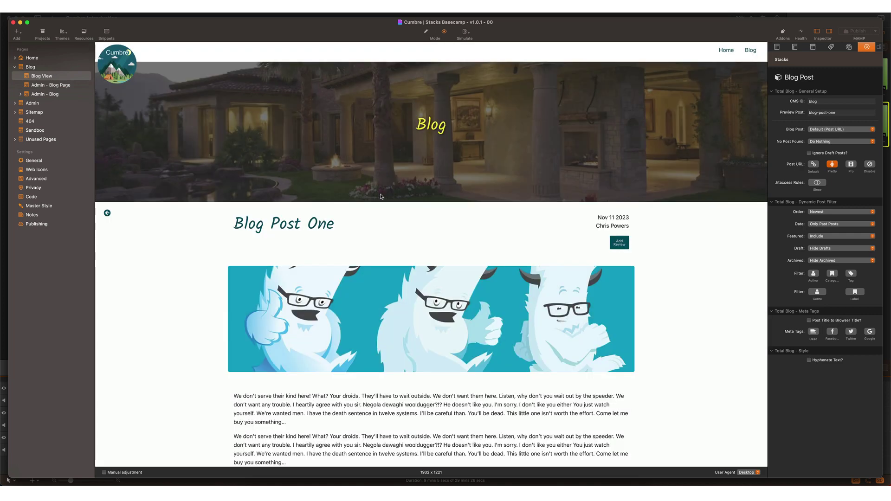
Step: Paste the rewrite rules into the site's .htaccess file, save and upload, then reload the blog
click(34, 224)
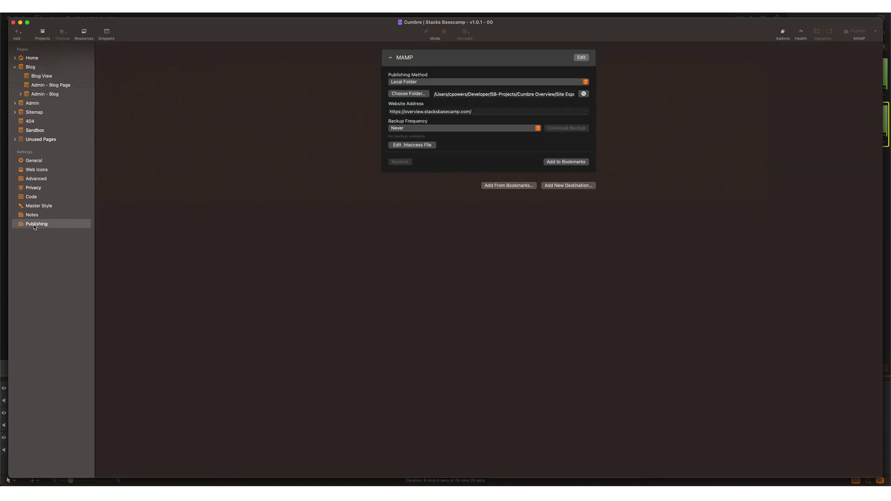
click(415, 146)
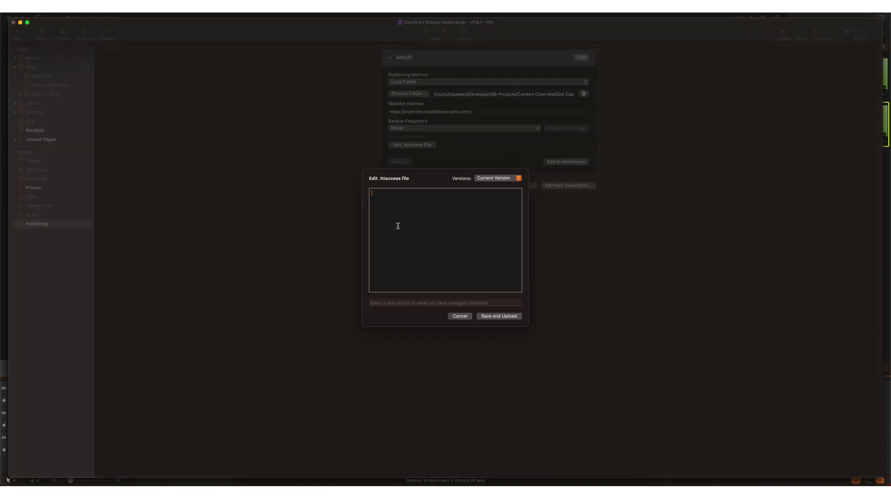
key(super+v)
click(496, 317)
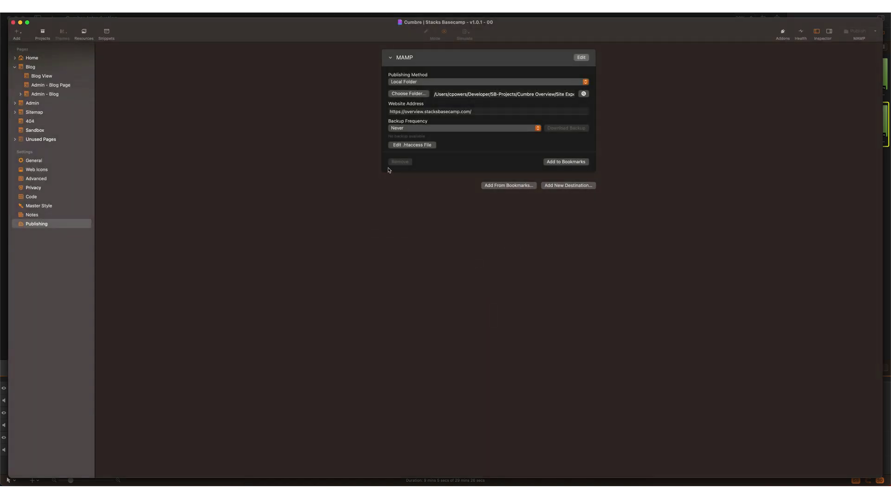
key(super+Tab)
key(super+r)
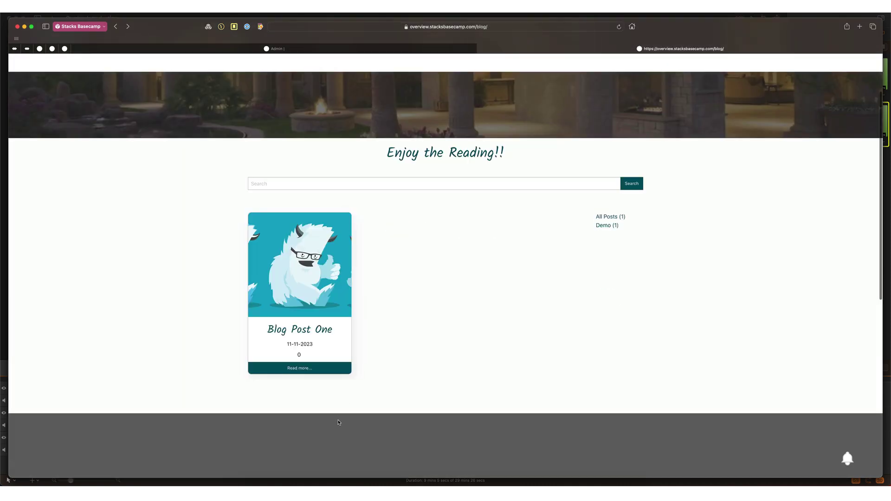
Step: Open Blog Post One at /blog/blog-post-one and scroll through its image, text and tags
click(294, 367)
scroll(503, 345, down, 6)
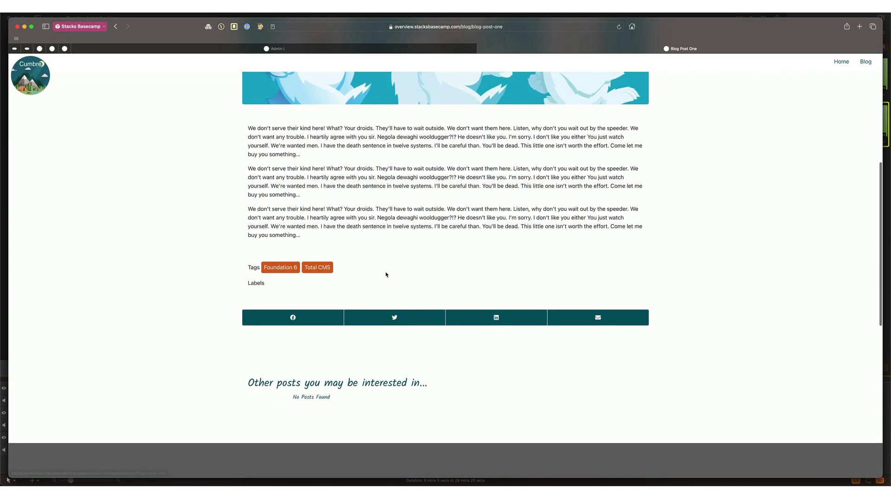
scroll(387, 275, up, 2)
scroll(388, 268, down, 2)
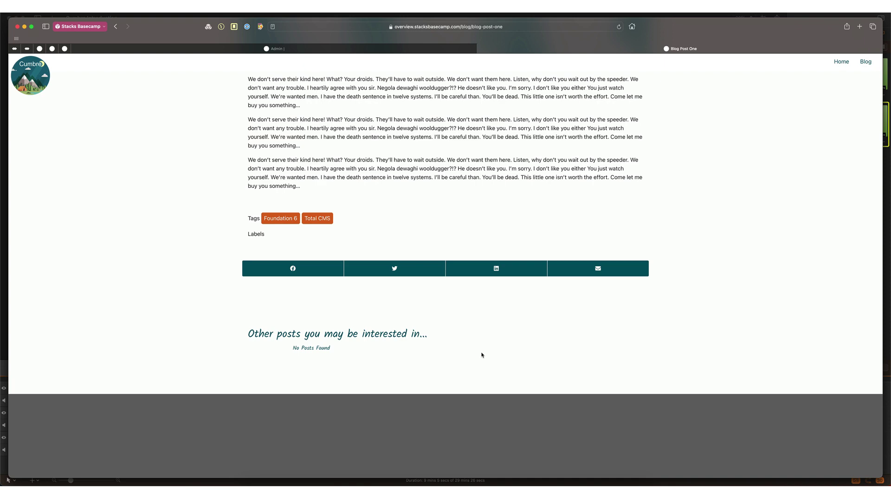
scroll(482, 355, up, 15)
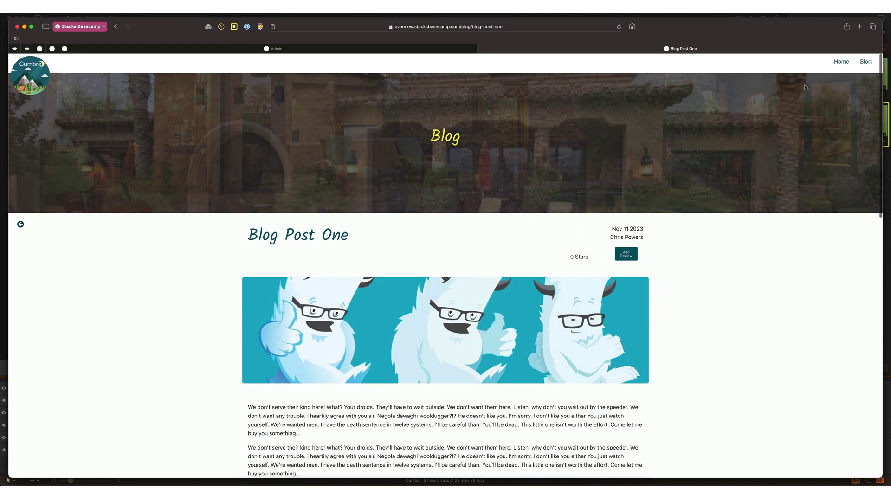
Step: Go to the home page and check that Blog Post One appears under Latest Blog Posts
click(841, 61)
scroll(550, 257, down, 10)
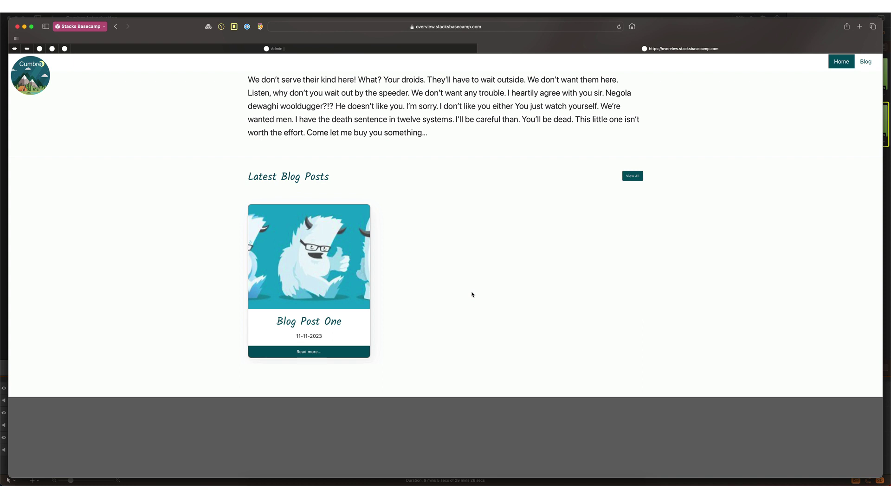
scroll(472, 294, up, 15)
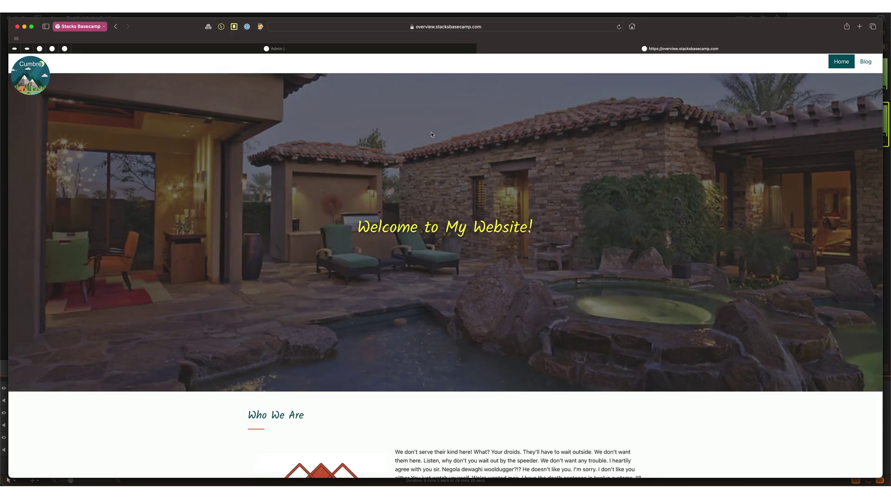